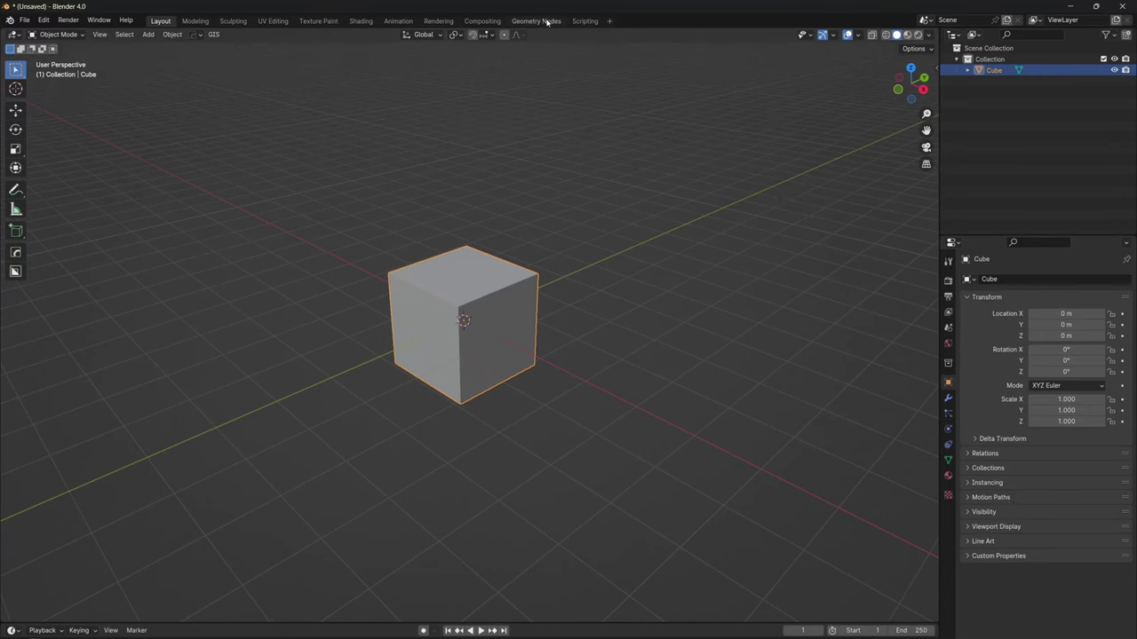
Step: Create a new geometry node tree for the cube in the Geometry Nodes workspace and delete its Group Input node
left_click(548, 21)
scroll(613, 169, "up", 3)
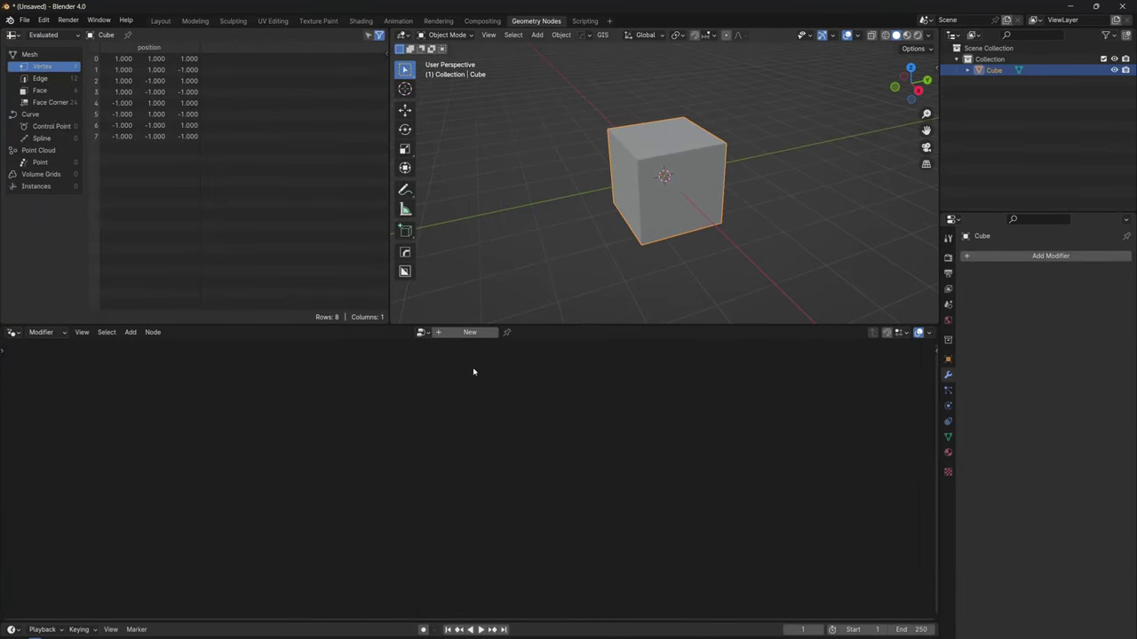
left_click(470, 332)
scroll(488, 426, "down", 4)
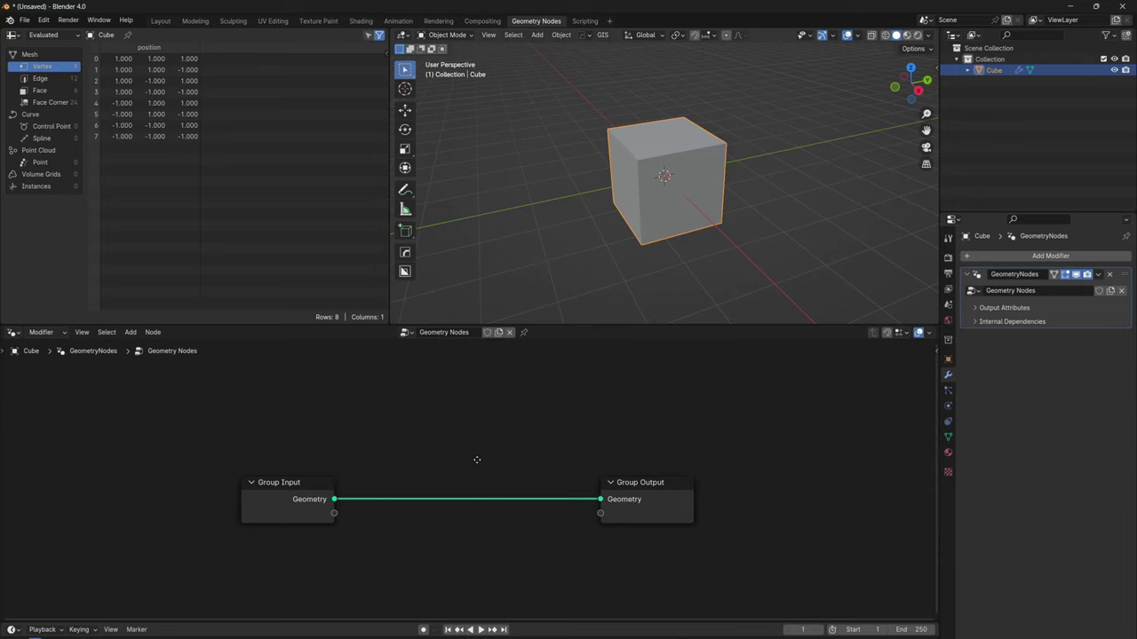
left_click(305, 485)
key("x")
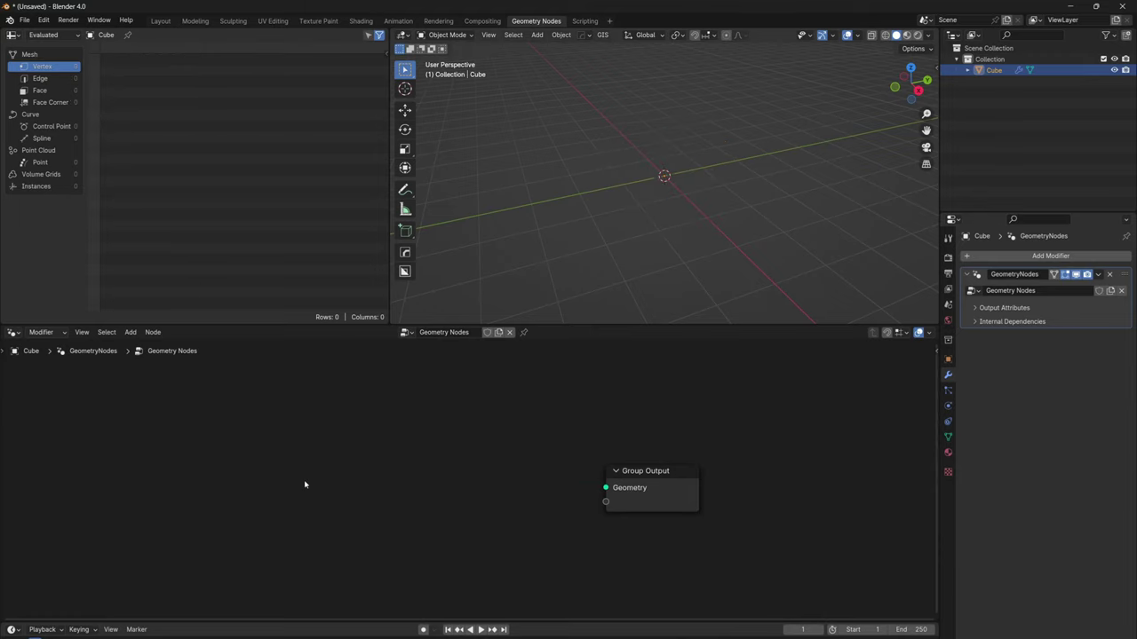
Step: Add a Curve Circle node and connect its Curve output to the Group Output's Geometry input
key("shift+a")
type("curve c")
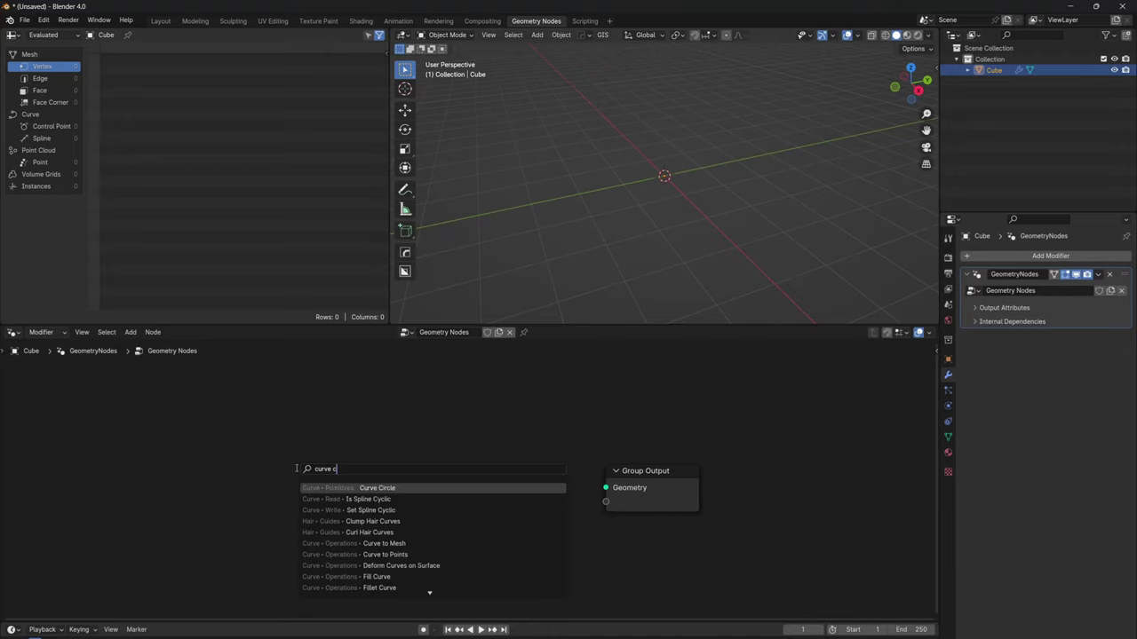
key("Return")
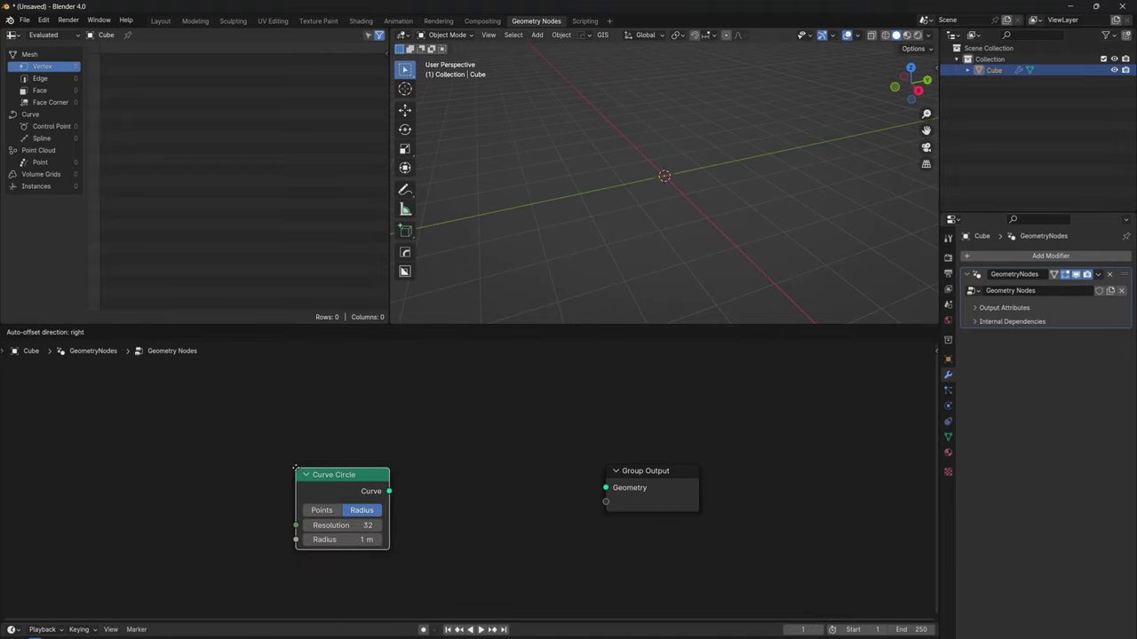
left_click(214, 453)
scroll(462, 482, "down", 4)
left_click_drag(624, 500, 755, 491)
scroll(478, 492, "up", 1)
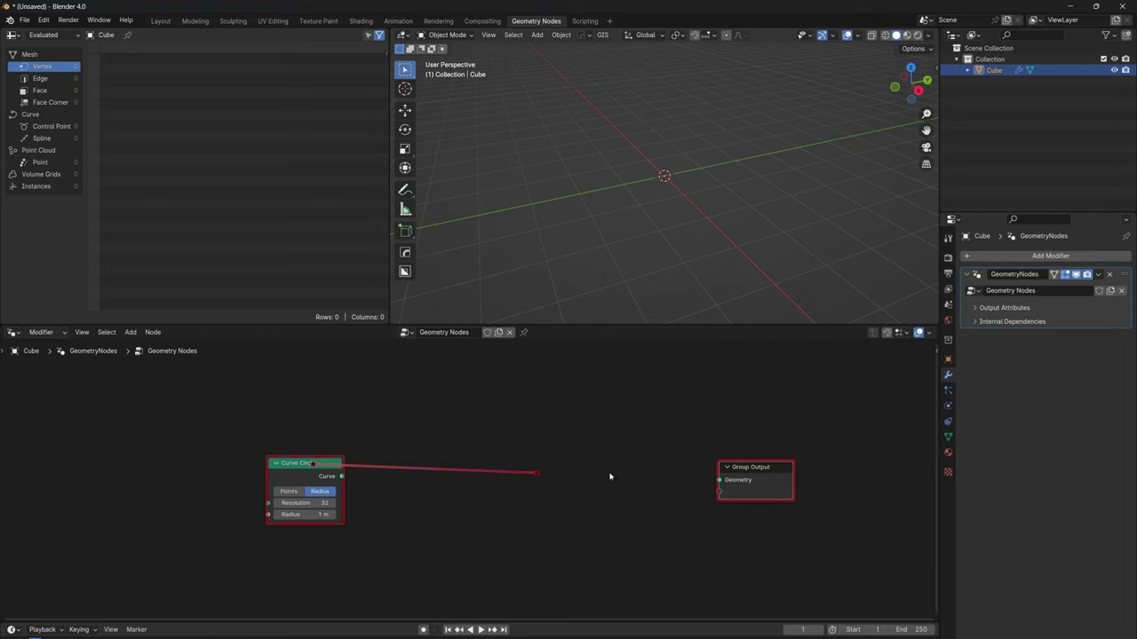
left_click_drag(610, 477, 712, 474)
scroll(661, 234, "up", 1)
middle_click_drag(662, 222, 723, 257)
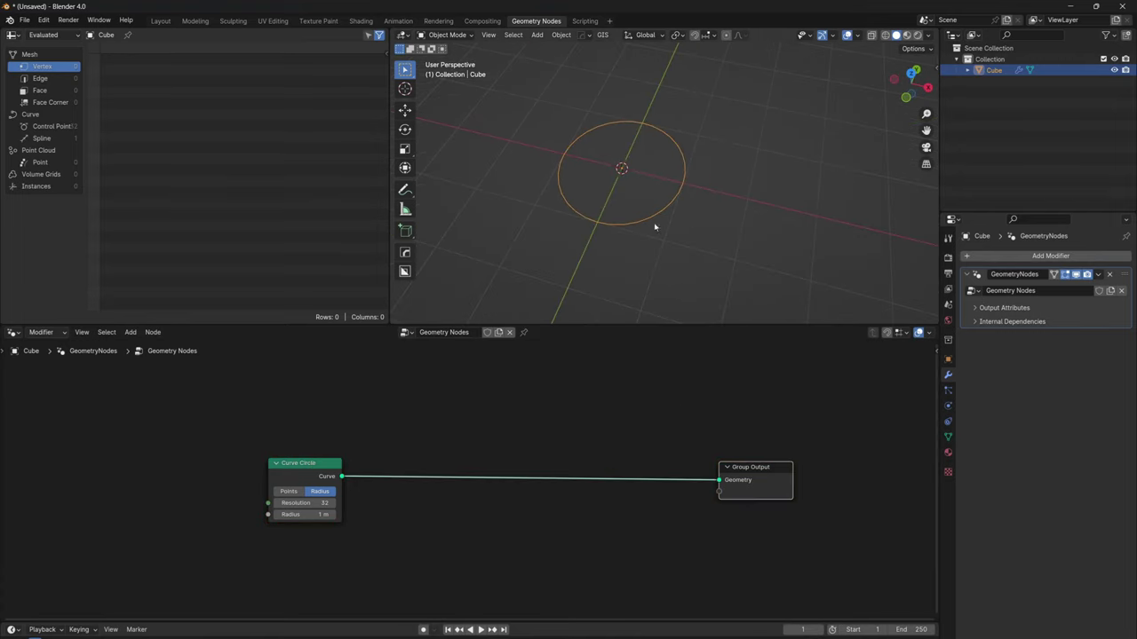
scroll(446, 494, "up", 1)
Step: Space out the Group Output and insert an Instance on Points node on the link from Curve Circle
left_click_drag(715, 473, 793, 484)
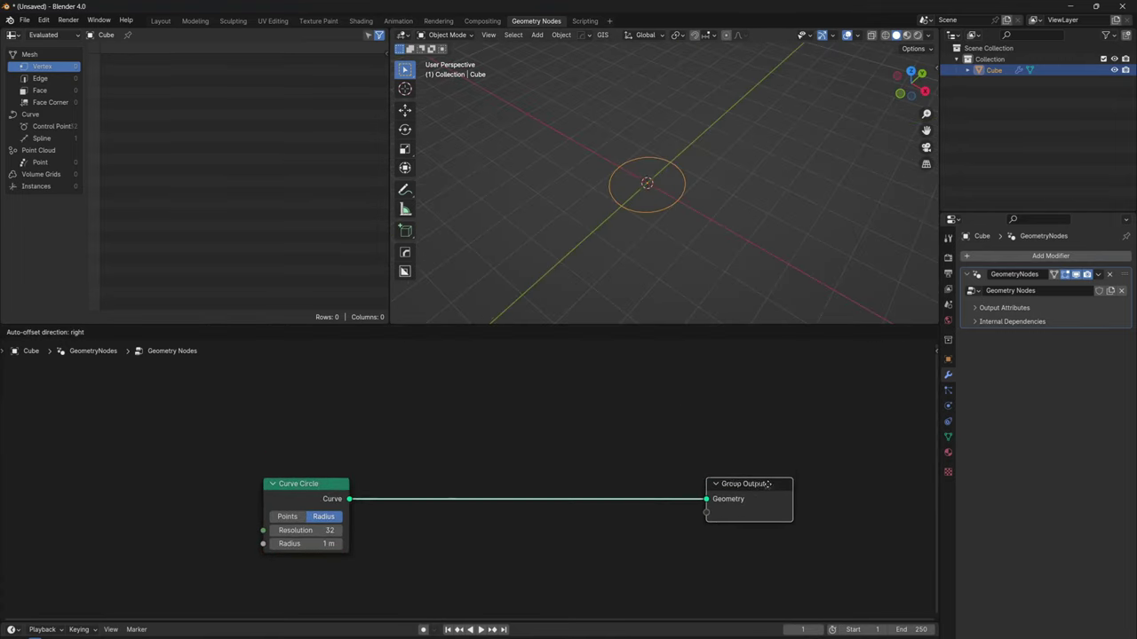
scroll(480, 473, "down", 1)
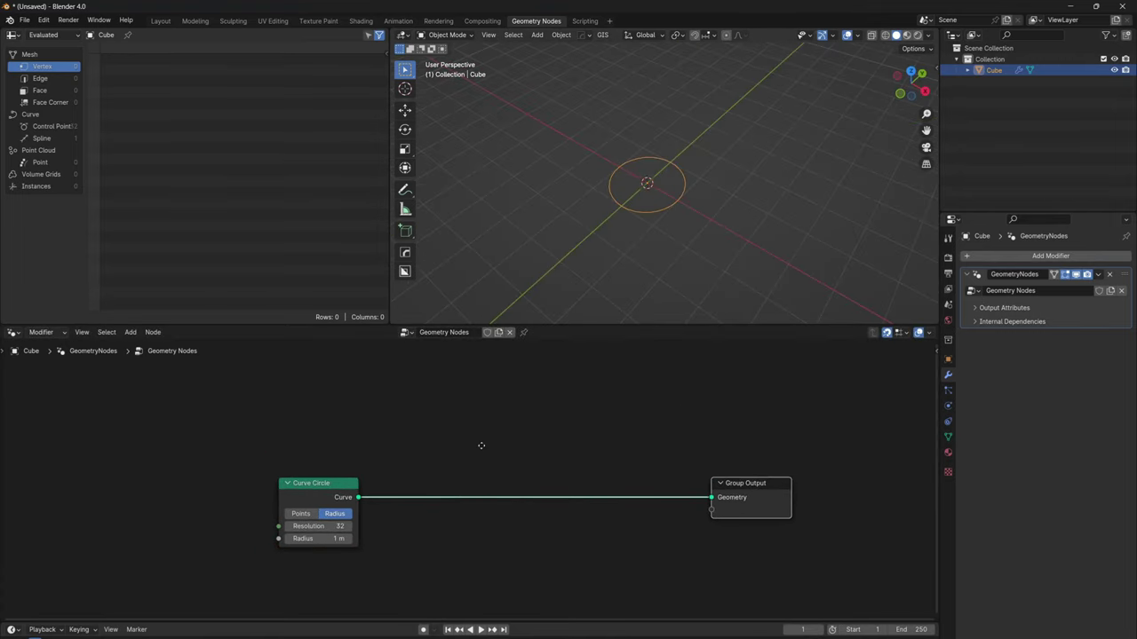
middle_click_drag(480, 446, 487, 432)
key("shift+a")
left_click(499, 415)
type("ins")
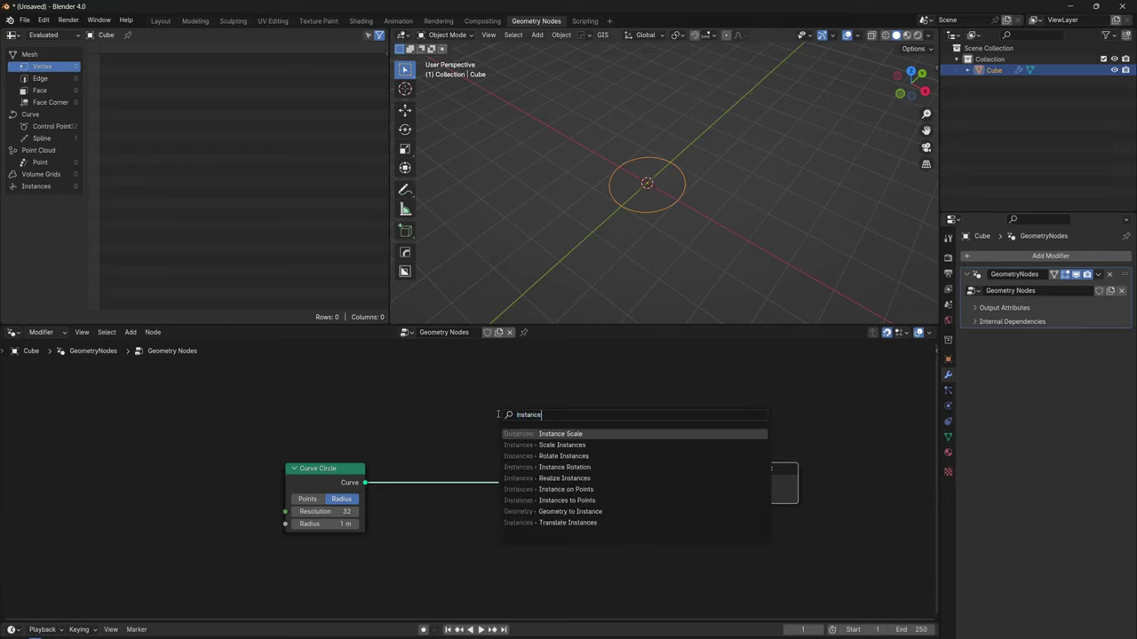
type("tance o")
key("Return")
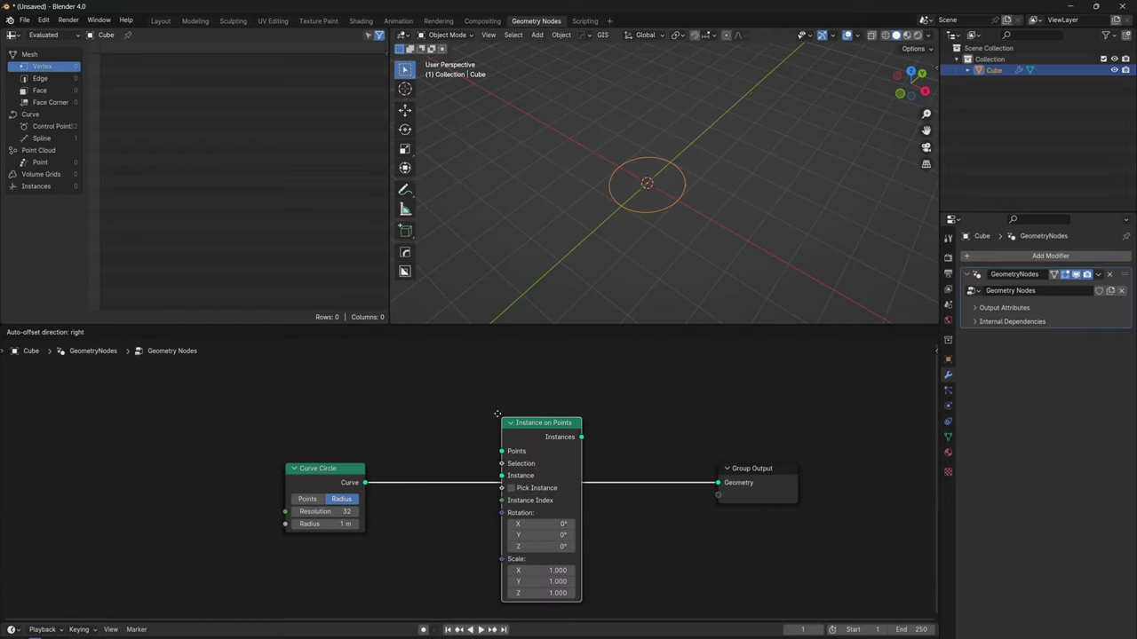
left_click(611, 486)
scroll(695, 543, "up", 4)
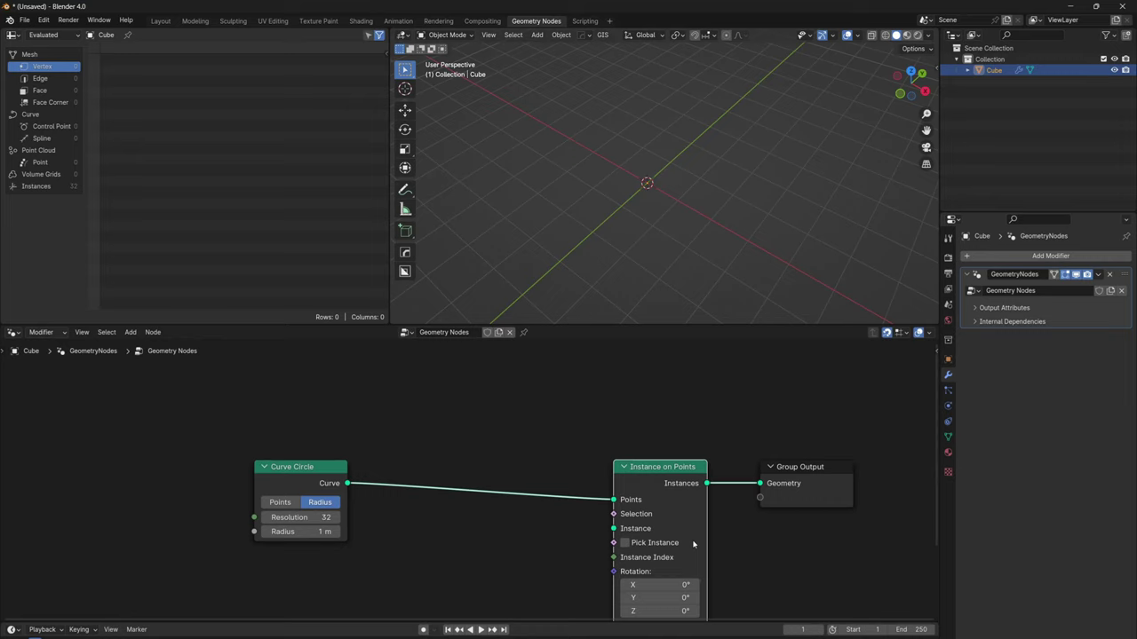
Step: Add a Quadrilateral curve node and place it below the Curve Circle node
middle_click_drag(583, 513, 637, 489)
scroll(554, 493, "down", 3)
middle_click_drag(552, 493, 662, 420)
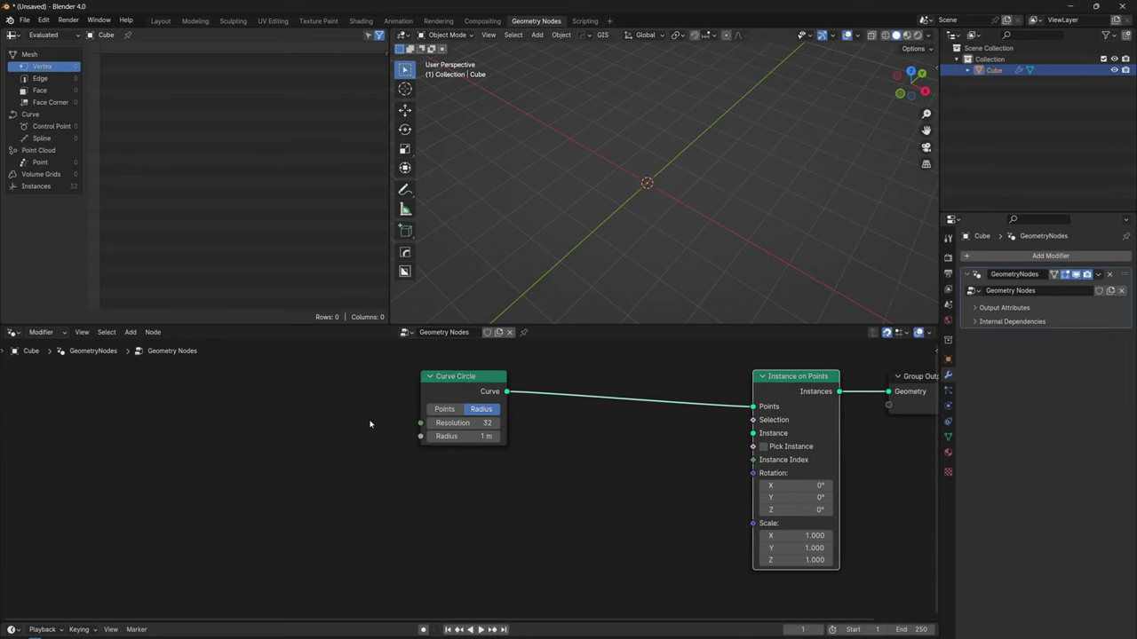
key("shift+a")
left_click(370, 421)
type("qua")
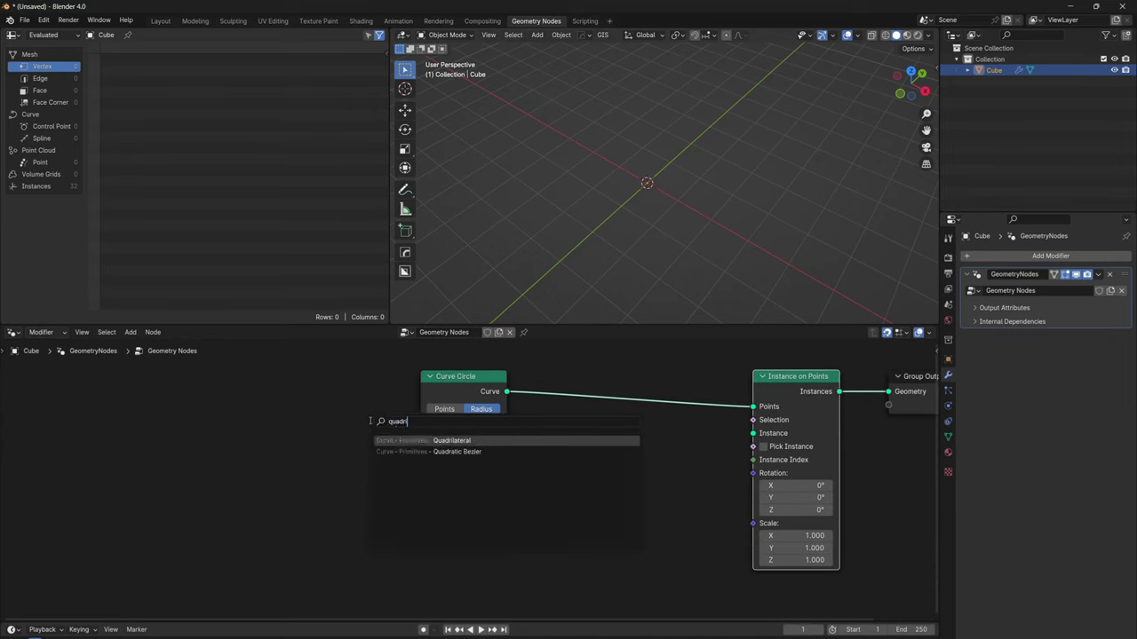
type("dri")
key("Return")
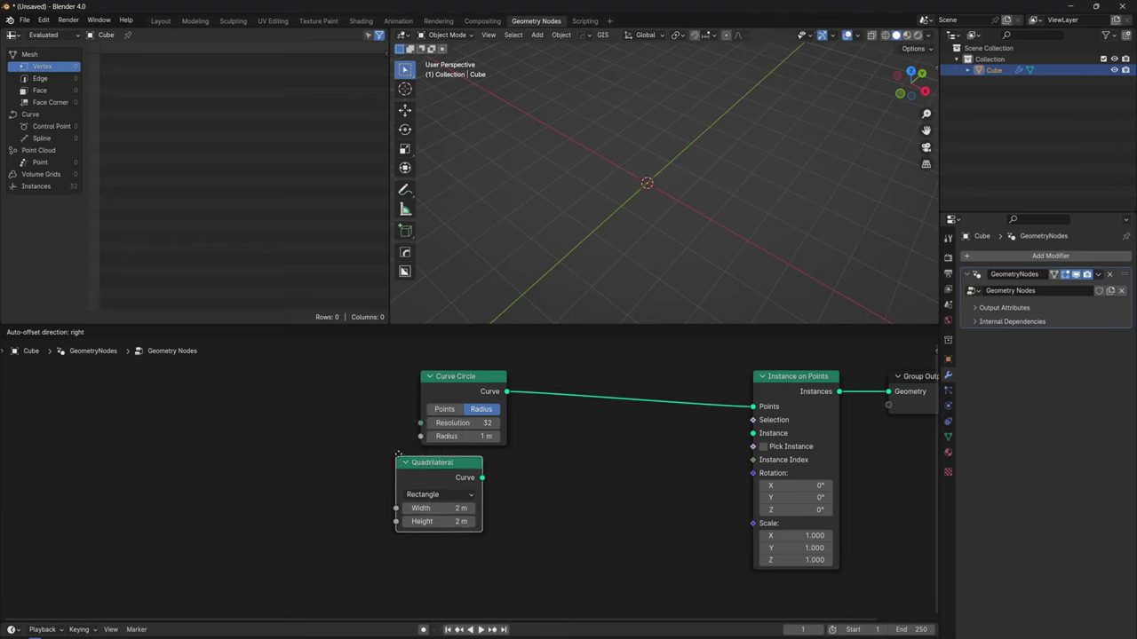
left_click(417, 470)
key("Home")
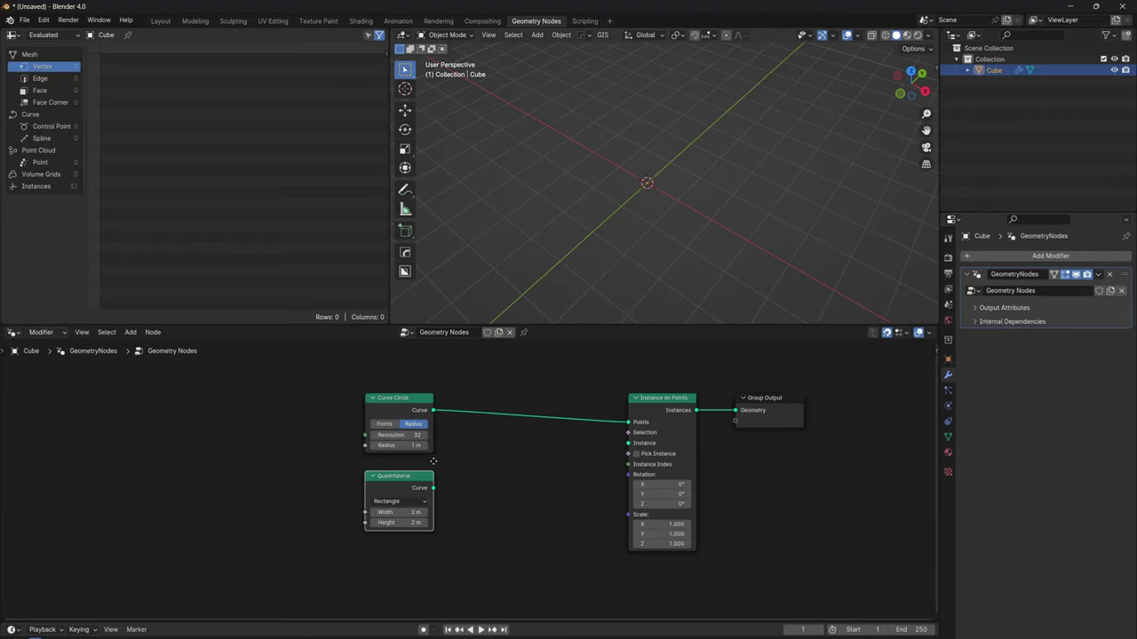
Step: Add a Fill Curve node and place it beside the Quadrilateral node
key("shift+a")
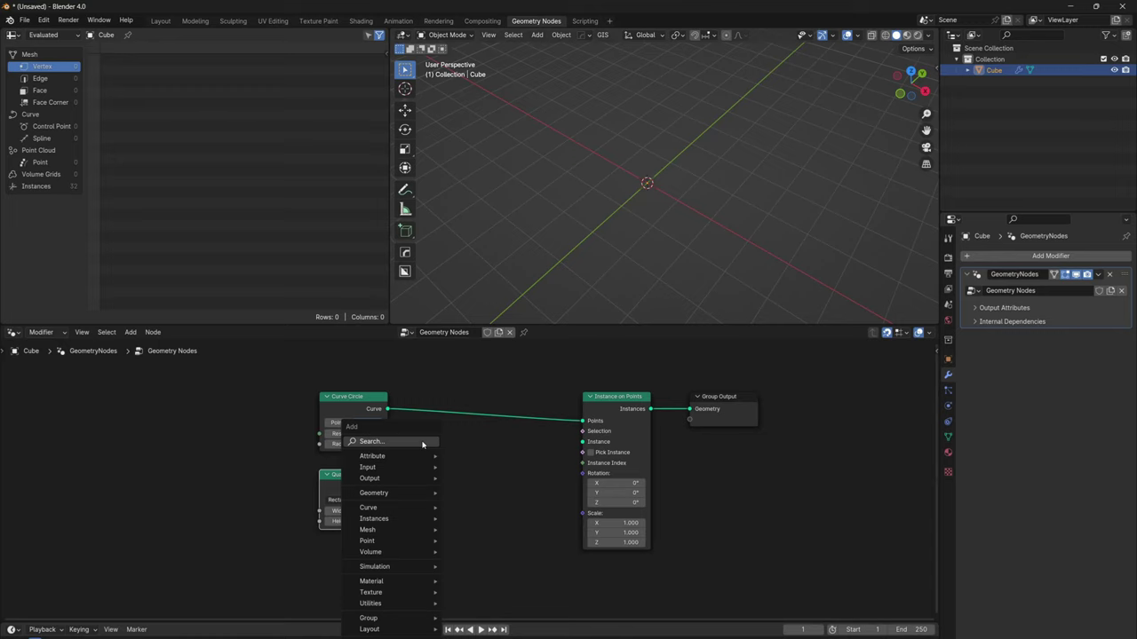
type("full curve")
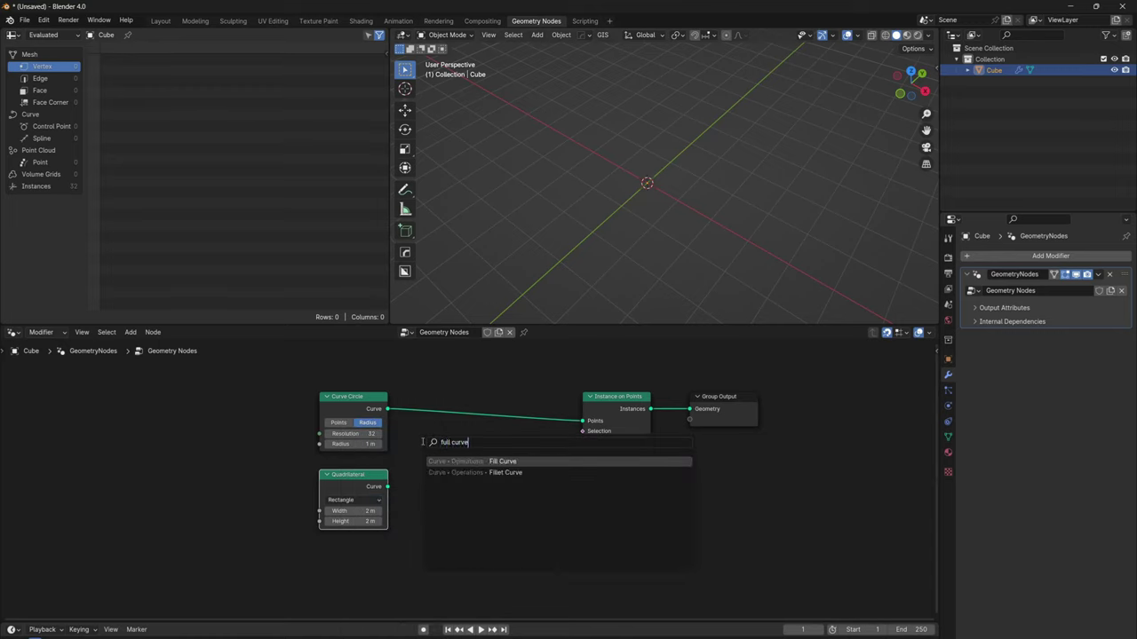
key("Return")
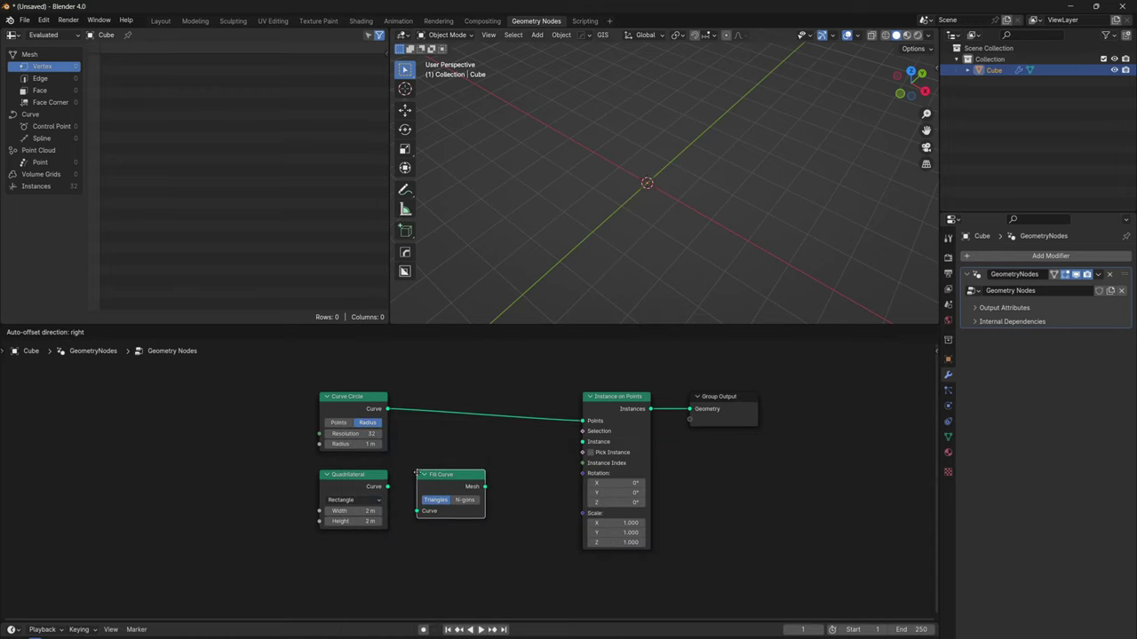
left_click(401, 471)
Step: Add a Curve to Mesh node and place it between Fill Curve and Instance on Points
key("shift+a")
type("curve to me")
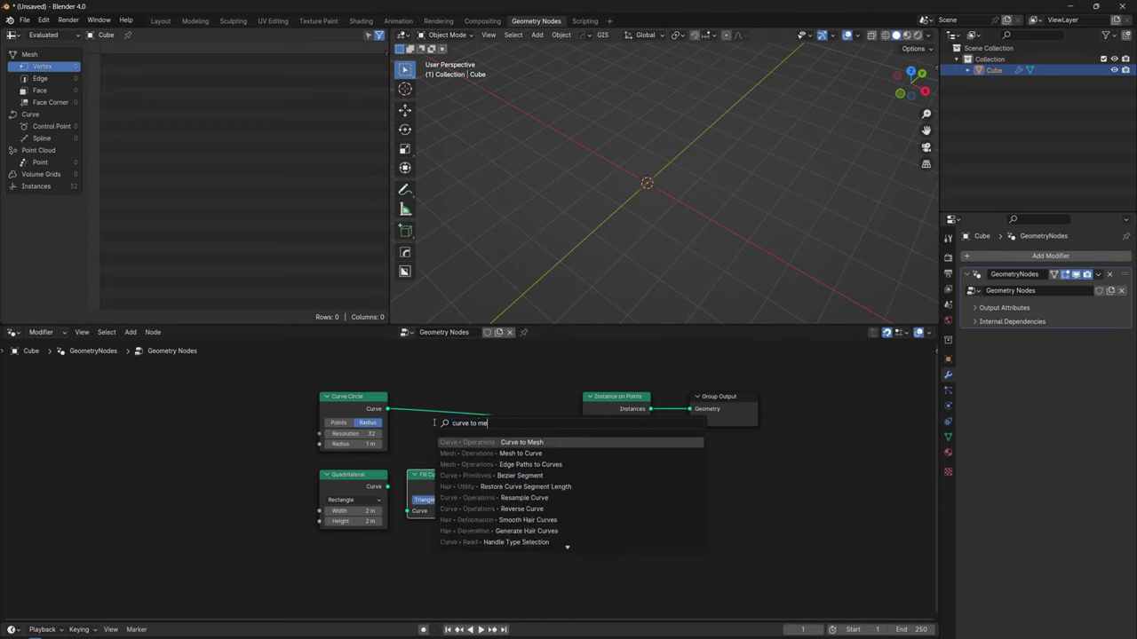
key("Return")
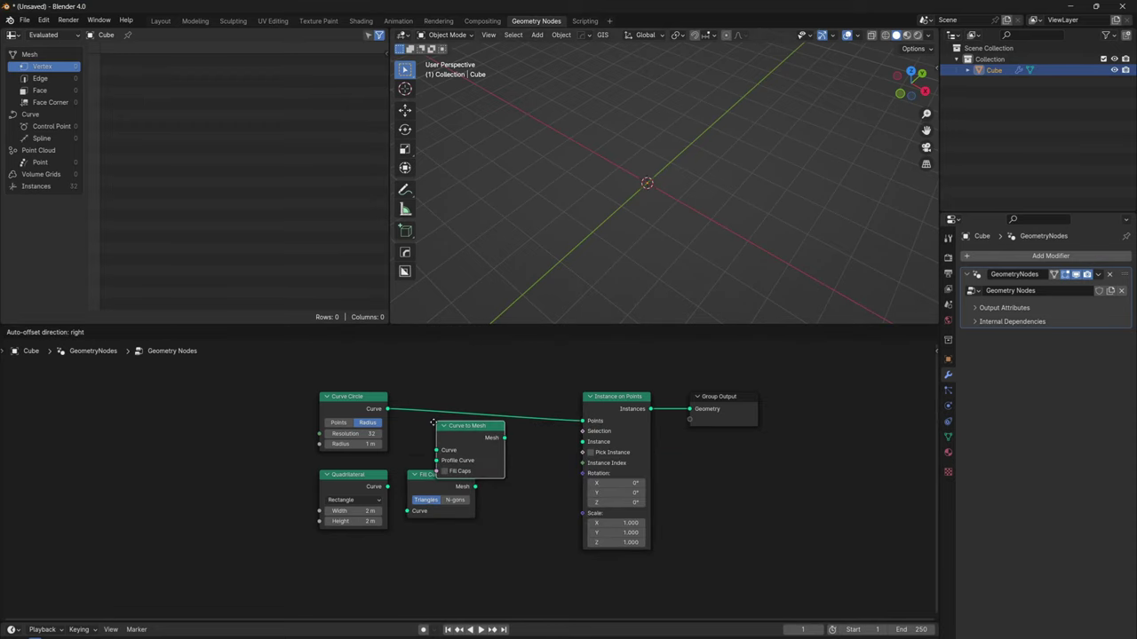
left_click(495, 473)
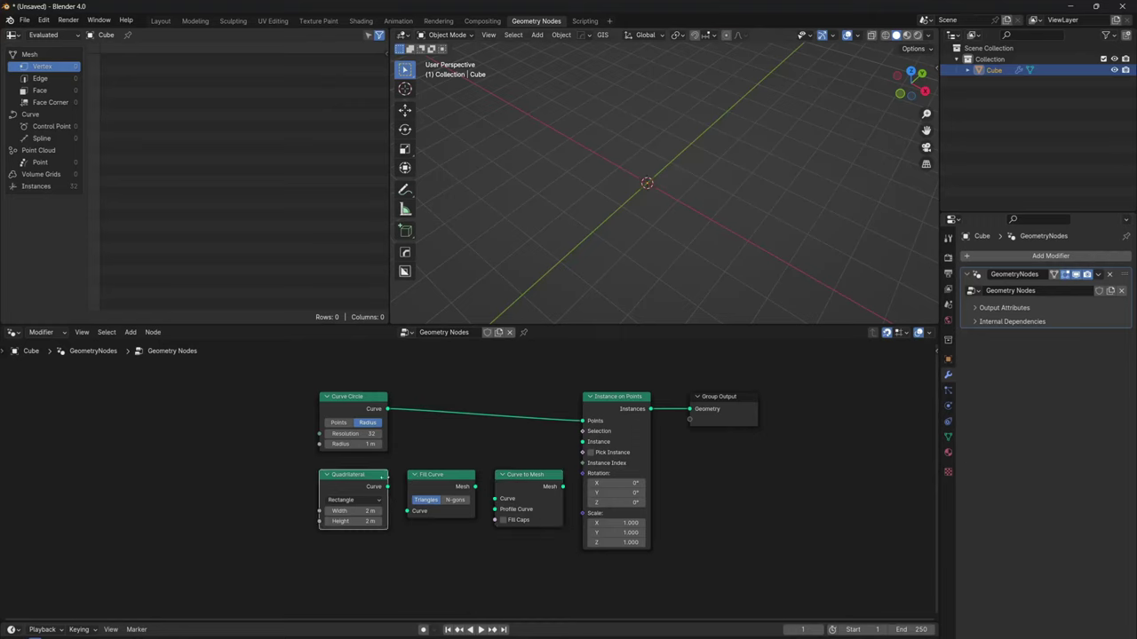
Step: Feed the Quadrilateral curve into Fill Curve set to N-gons, previewing the node outputs through a Viewer
left_click(383, 480, "ctrl+shift")
scroll(475, 372, "up", 1)
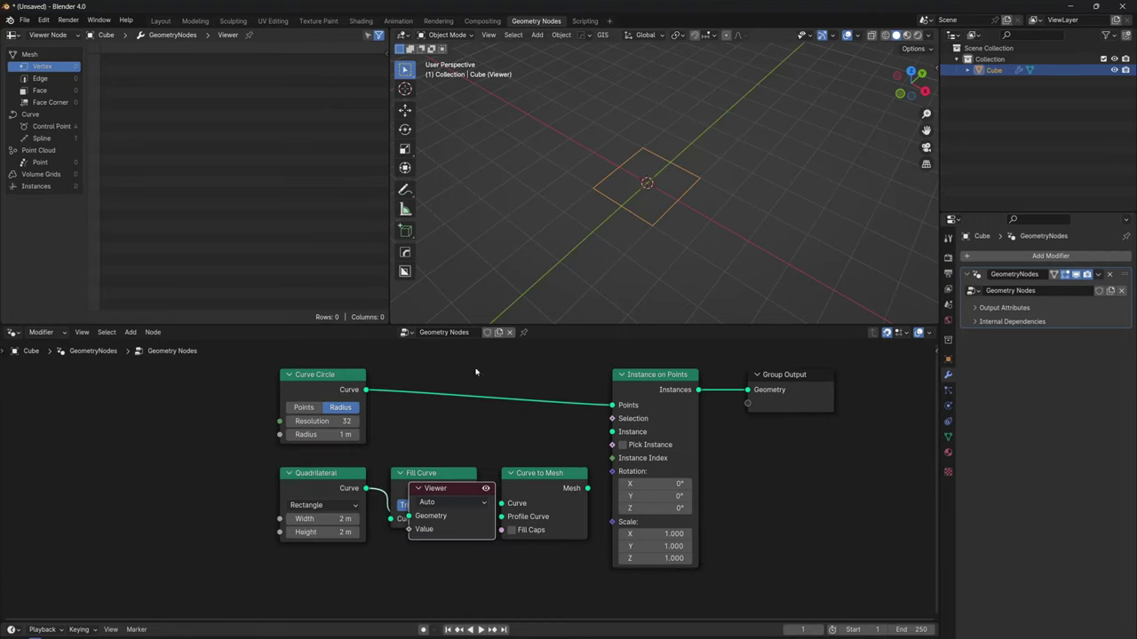
left_click(434, 474, "ctrl+shift")
left_click(360, 474, "ctrl+shift")
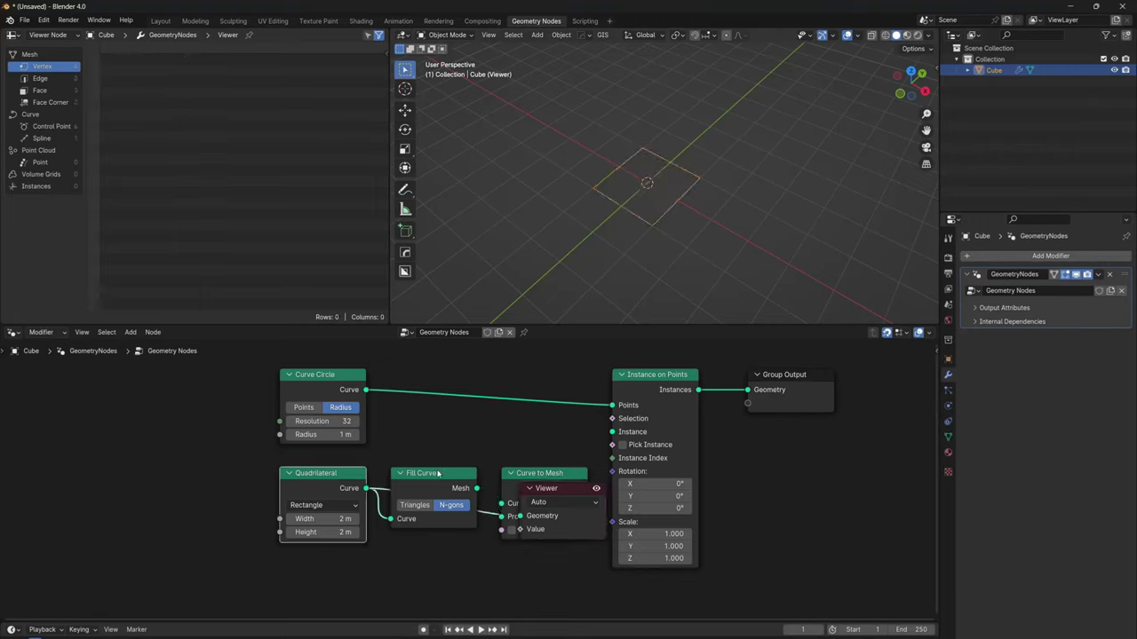
left_click(449, 480, "ctrl+shift")
left_click(533, 477, "ctrl+shift")
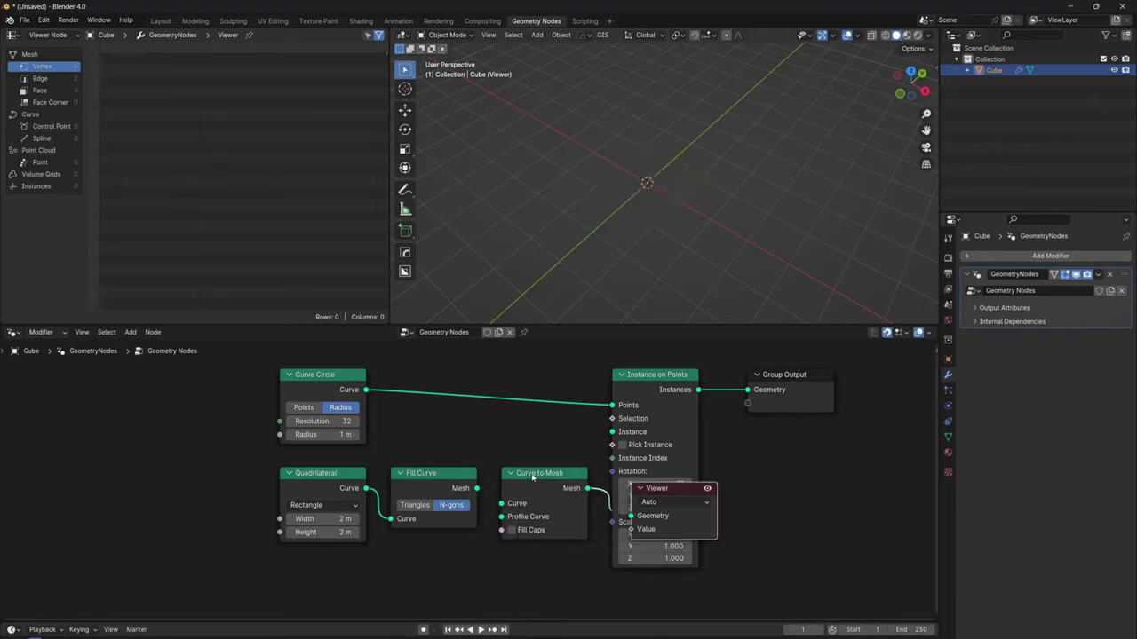
Step: Connect Fill Curve to the Curve to Mesh node's Curve input and its Mesh output to the Instance input of Instance on Points
left_click_drag(476, 488, 502, 503)
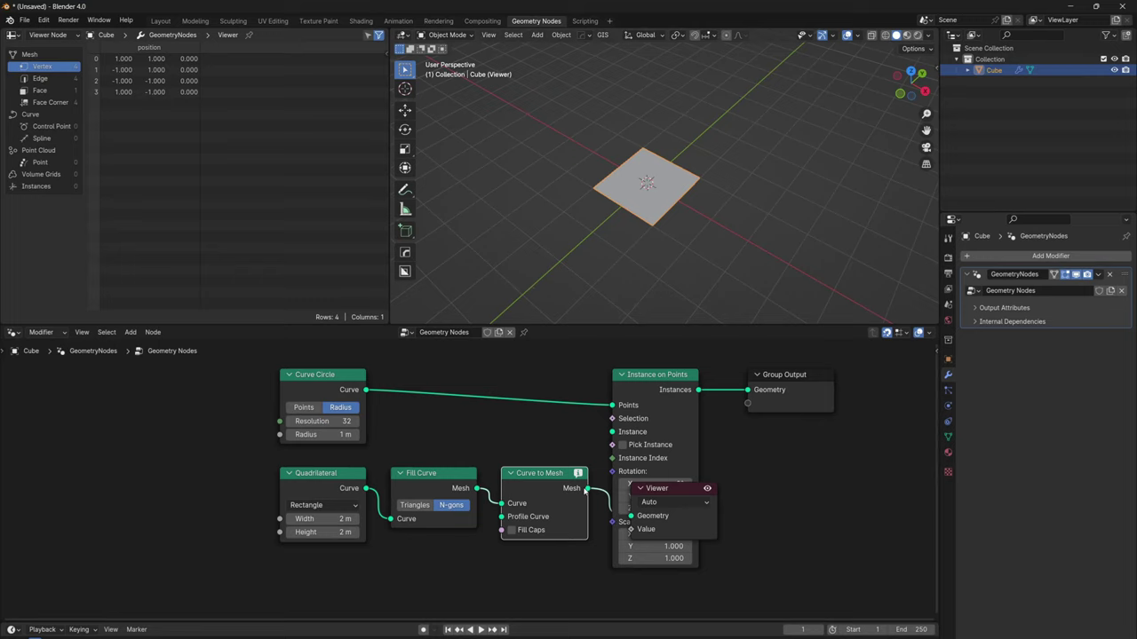
left_click_drag(611, 434, 612, 433)
left_click(651, 398, "ctrl+shift")
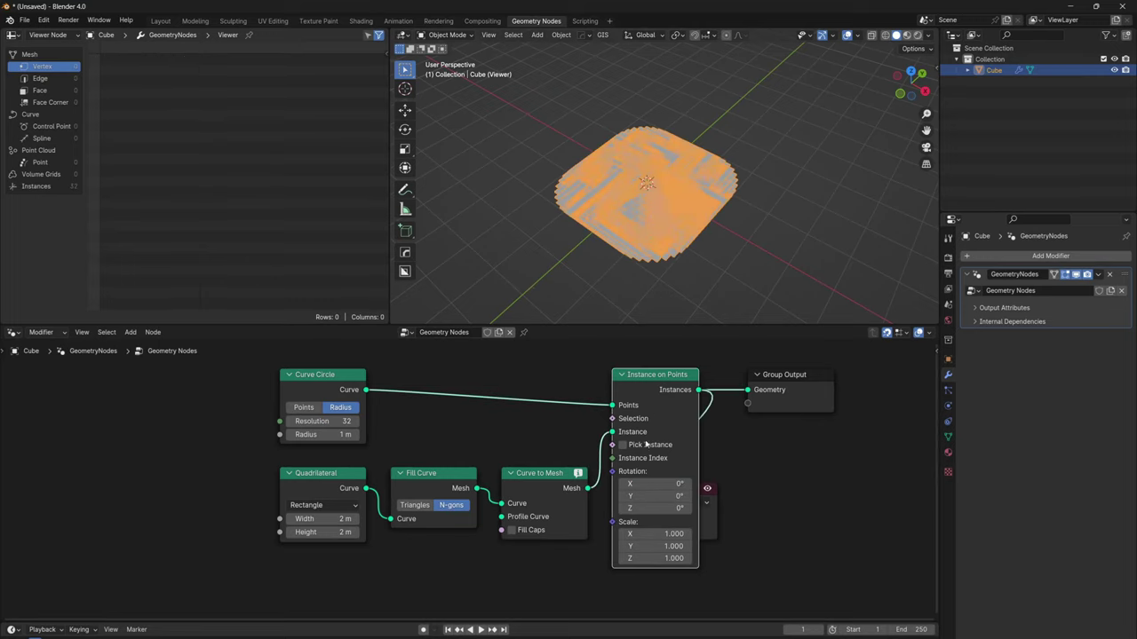
Step: Delete the Viewer node and move Group Output farther away from Instance on Points
left_click(708, 494)
key("x")
scroll(722, 438, "down", 2)
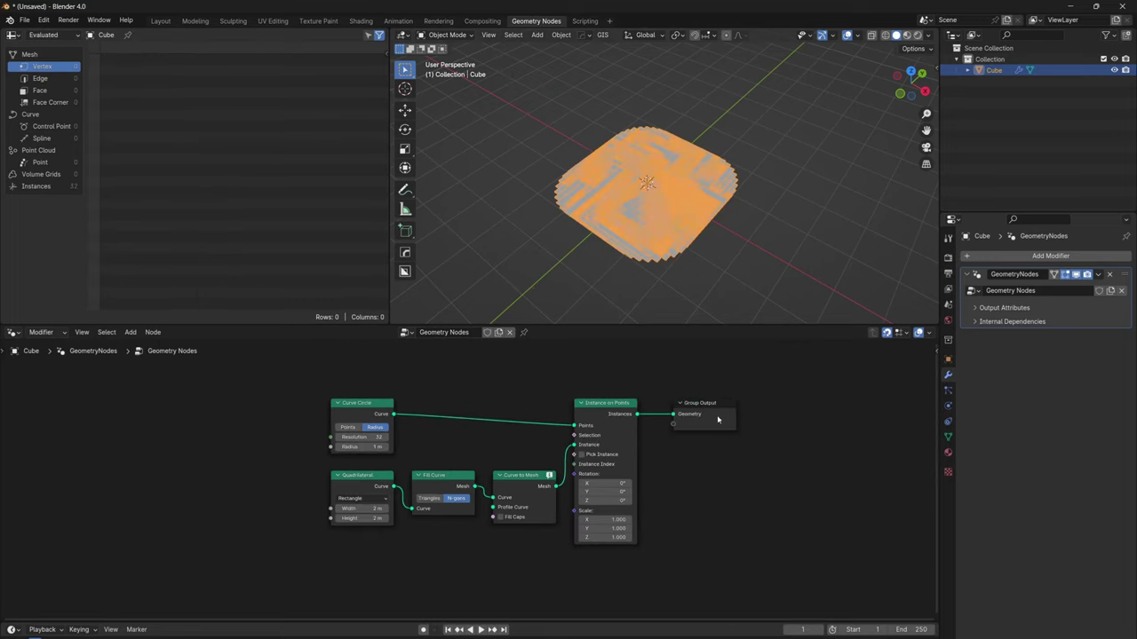
left_click_drag(718, 419, 860, 419)
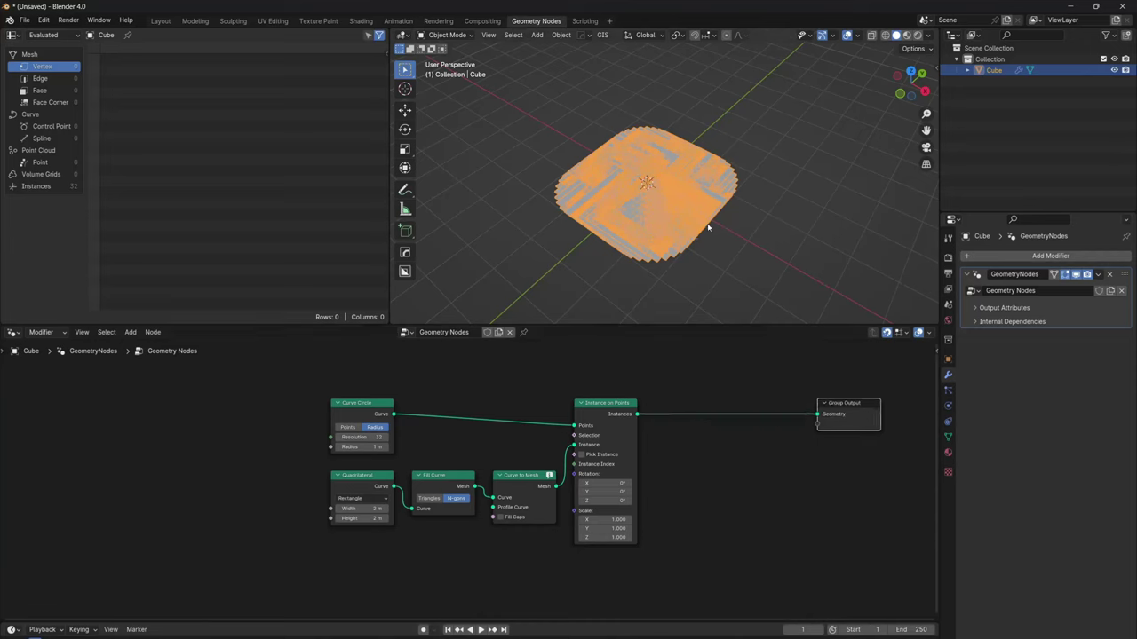
Step: Set the Quadrilateral's width and height to 0.16 m and inspect the ring of instanced squares
scroll(708, 227, "up", 2)
scroll(380, 521, "up", 1)
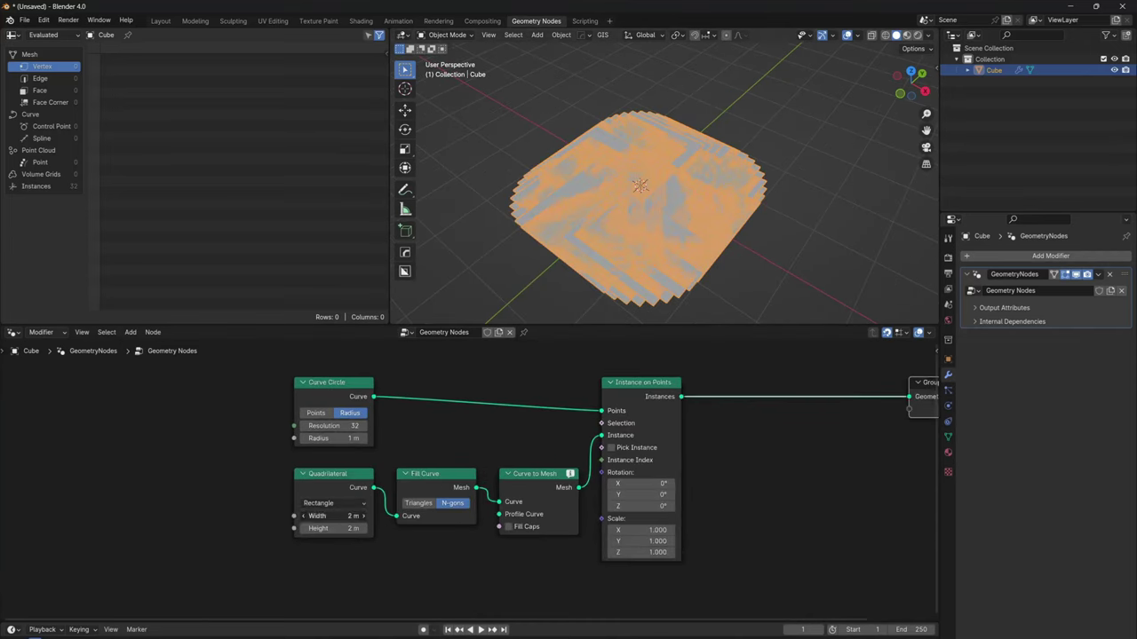
left_click_drag(334, 522, 228, 522)
scroll(552, 282, "up", 3)
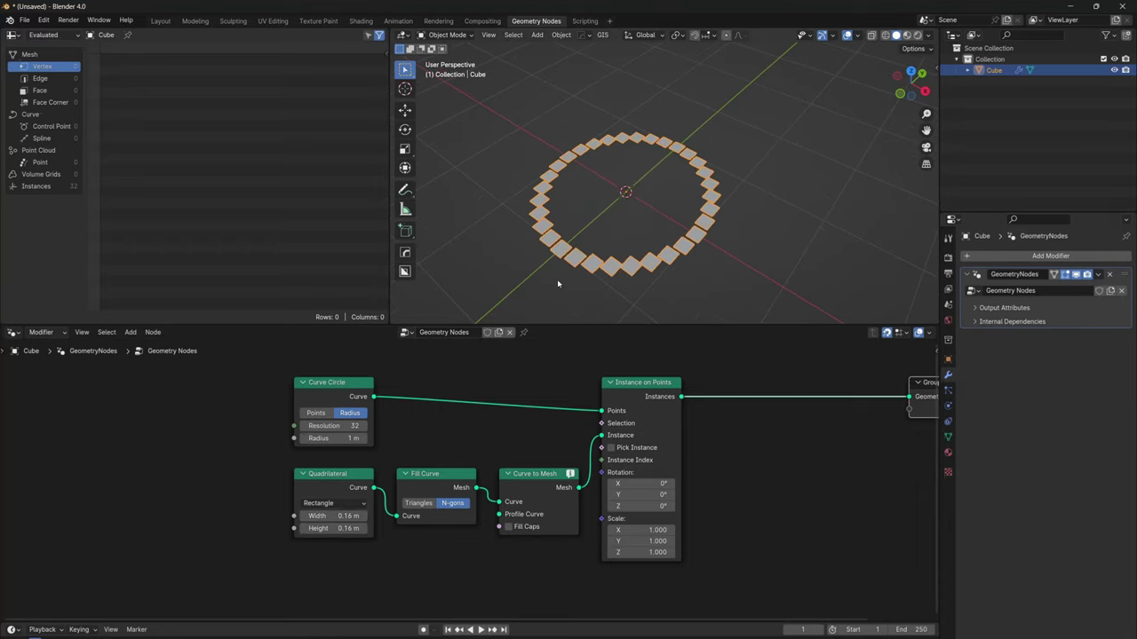
scroll(559, 258, "down", 2)
middle_click_drag(564, 223, 563, 227)
scroll(622, 238, "up", 1)
middle_click_drag(642, 243, 674, 179)
scroll(649, 182, "down", 2)
Step: Make room beside Instance on Points and insert a Transform Geometry node on the link from Curve to Mesh
scroll(662, 391, "down", 1)
left_click_drag(636, 425, 720, 425)
left_click(554, 486)
key("shift+a")
type("trans")
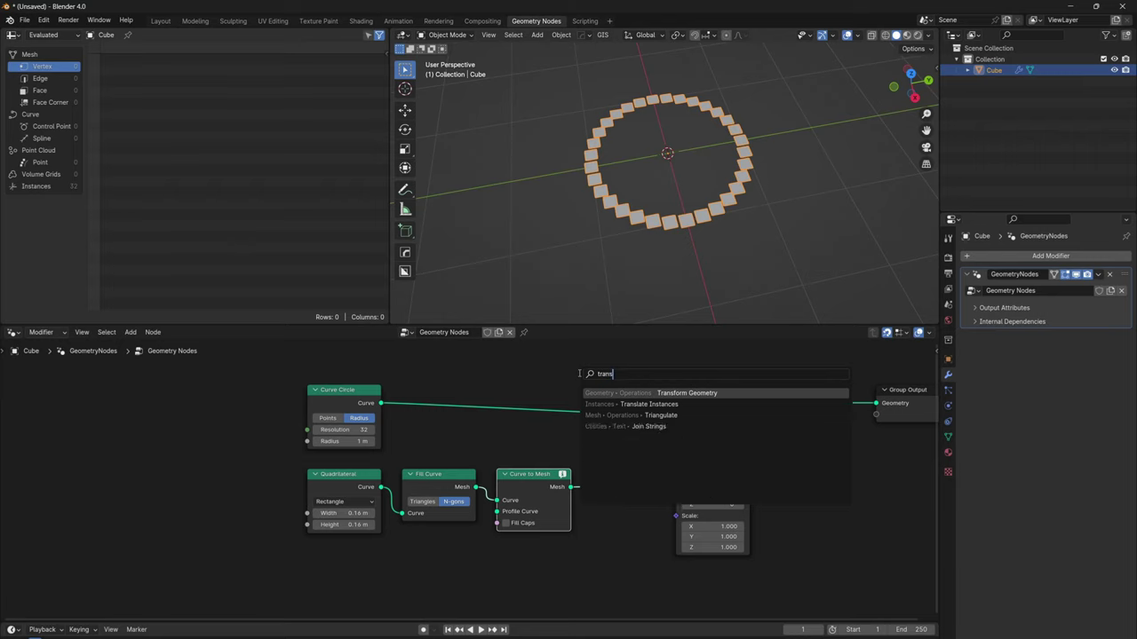
key("Return")
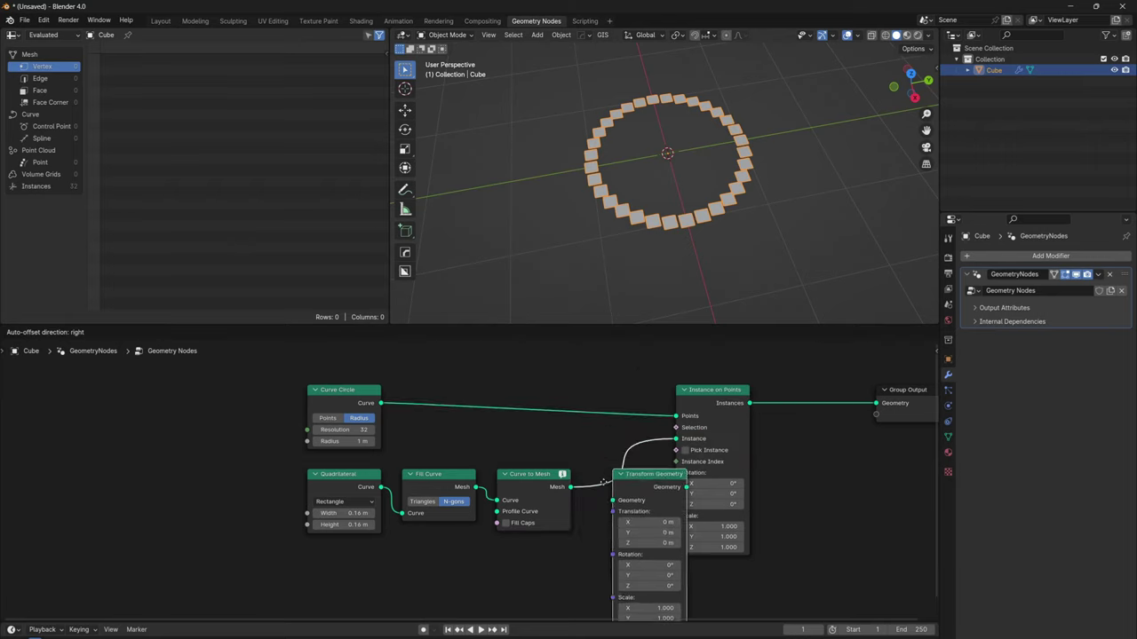
left_click(593, 475)
scroll(594, 475, "up", 1)
middle_click_drag(593, 475, 600, 465)
Step: Move the Quadrilateral-to-Transform Geometry node chain farther from Instance on Points and add a Normal node in the space below their link
left_click_drag(590, 577, 340, 432)
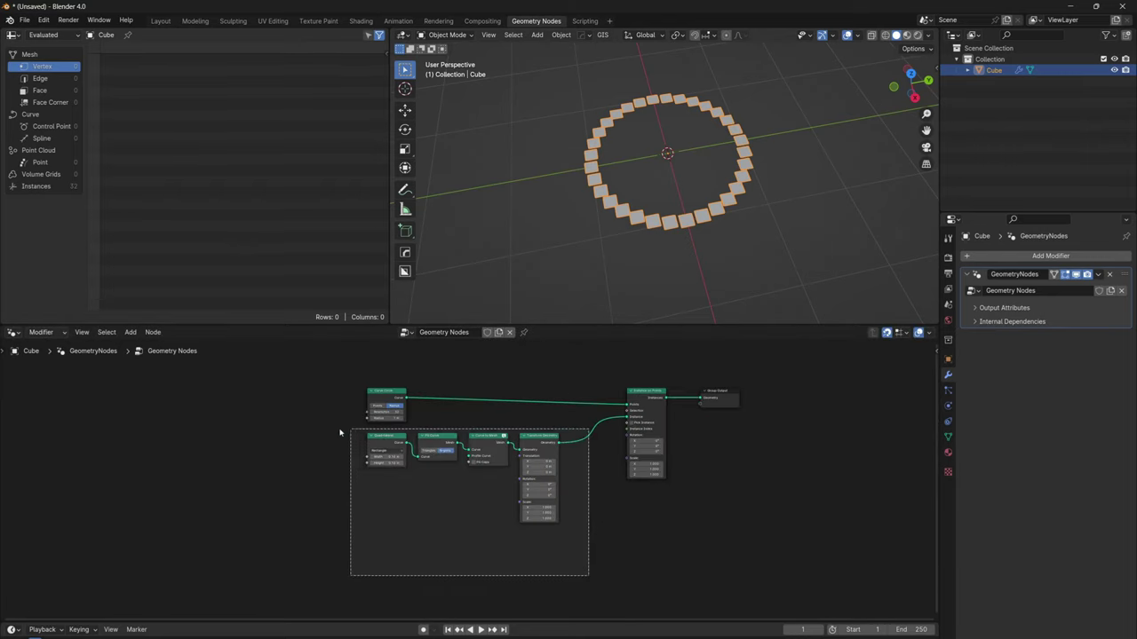
left_click_drag(534, 442, 365, 441)
key("shift+a")
left_click(513, 404)
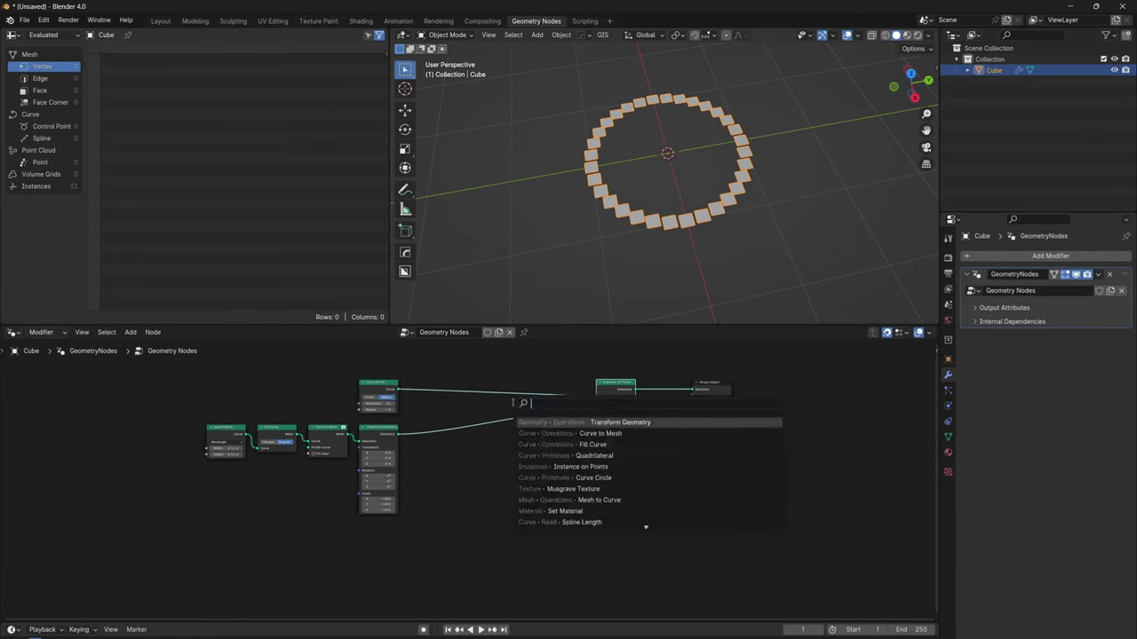
type("normal")
key("Return")
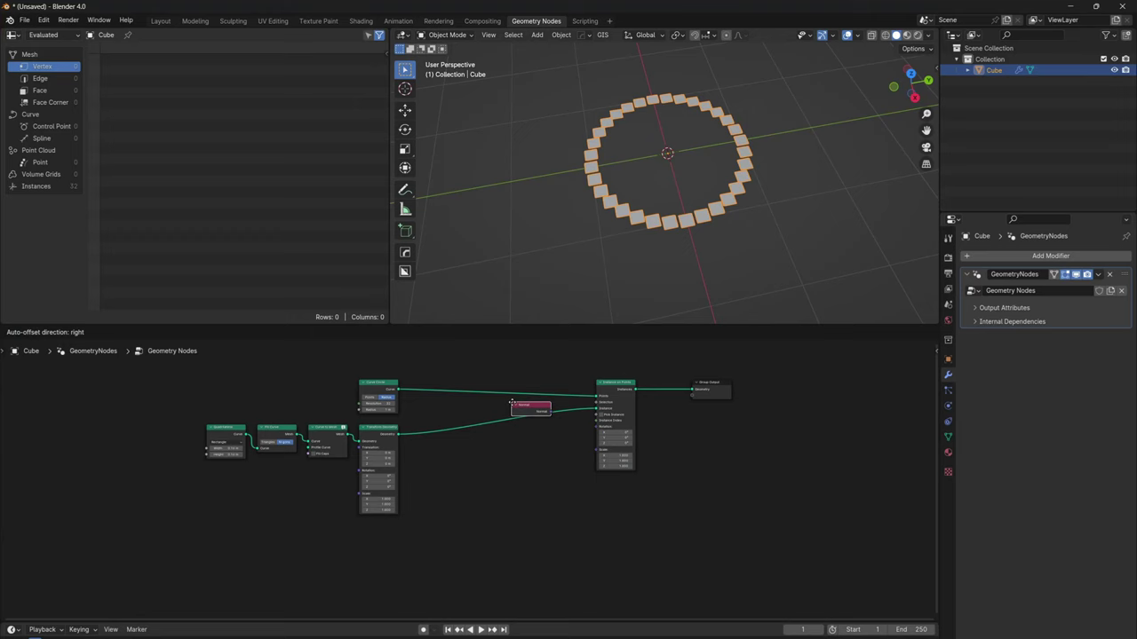
left_click(436, 504)
scroll(477, 510, "up", 11)
middle_click_drag(523, 515, 537, 546)
scroll(523, 559, "down", 3)
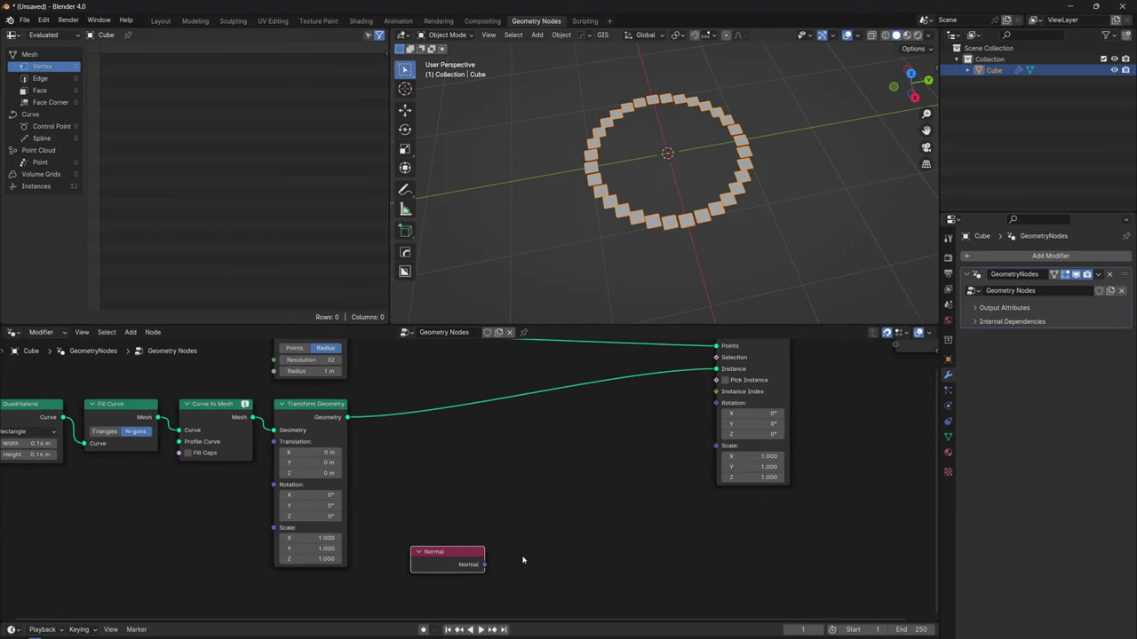
scroll(520, 535, "up", 3)
left_click_drag(468, 589, 480, 482)
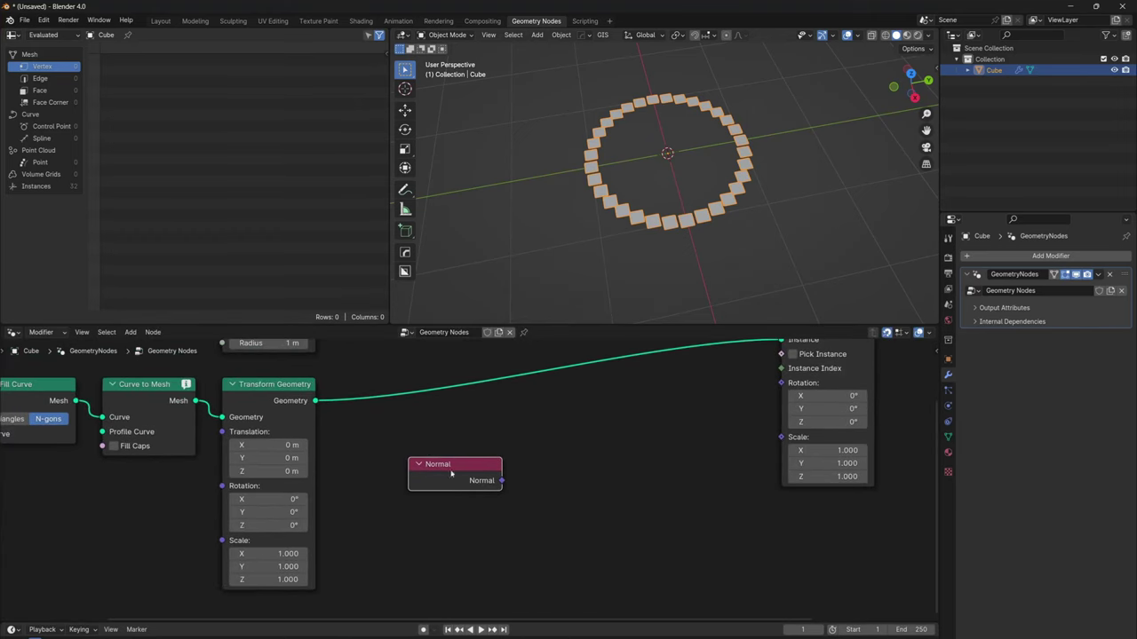
Step: Add an Align Euler to Vector node, feeding Normal into its Vector input and its Rotation output into Instance on Points' Rotation
scroll(576, 471, "down", 1)
key("shift+a")
type("aligh")
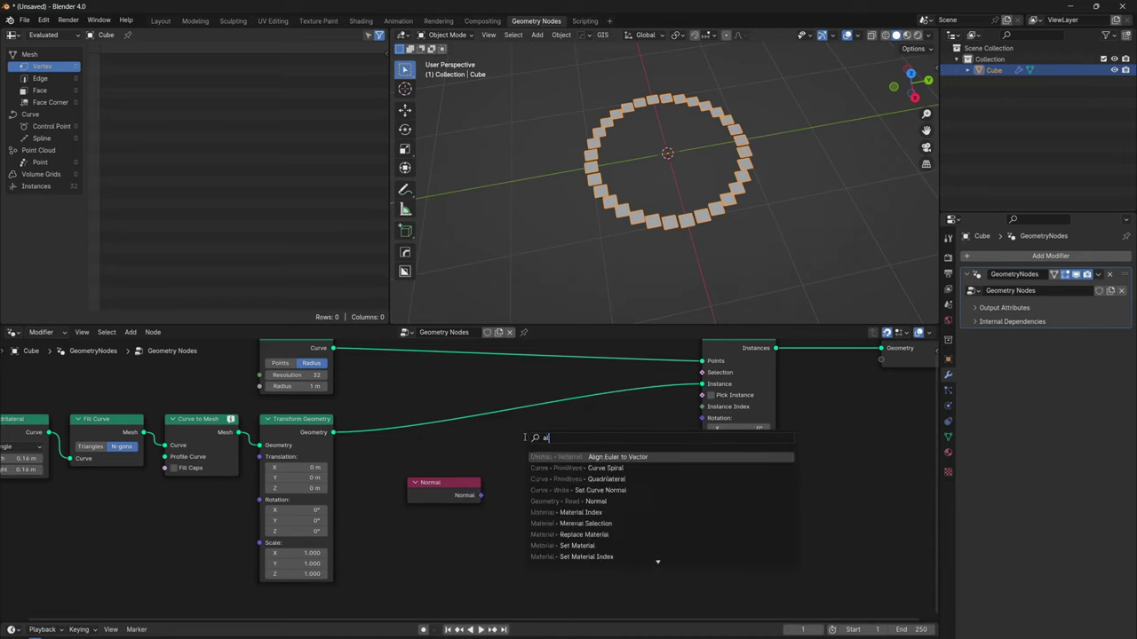
key("Return")
left_click(492, 498)
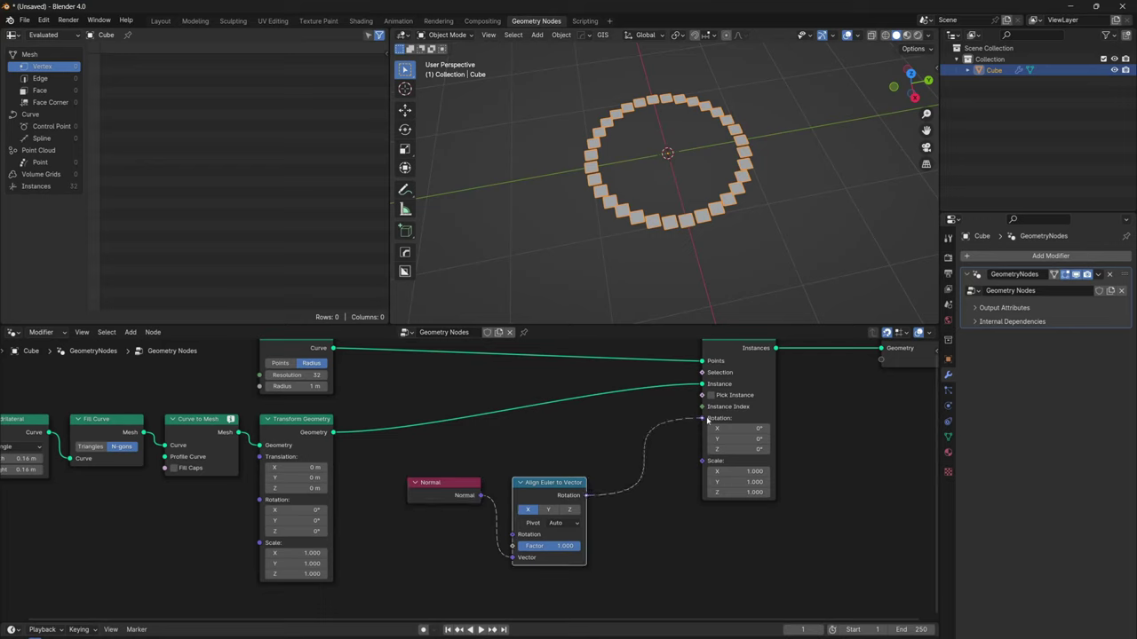
left_click_drag(708, 420, 704, 419)
scroll(667, 198, "up", 2)
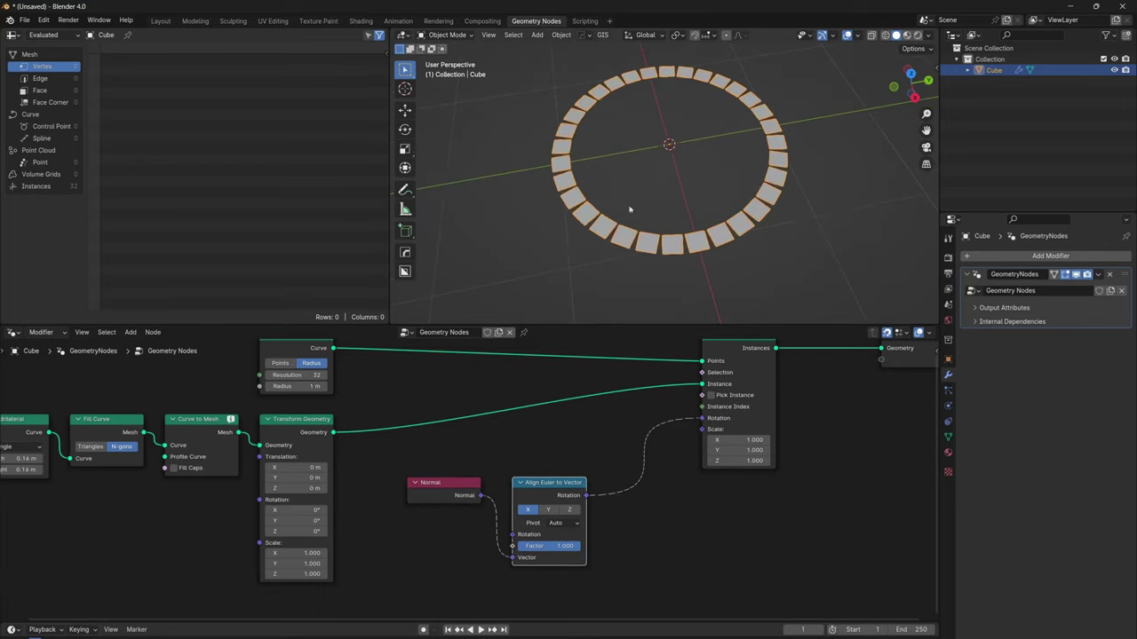
Step: Try the Y and Z pivots and the Z axis on Align Euler to Vector, returning to the X axis with Auto pivot
left_click(562, 547)
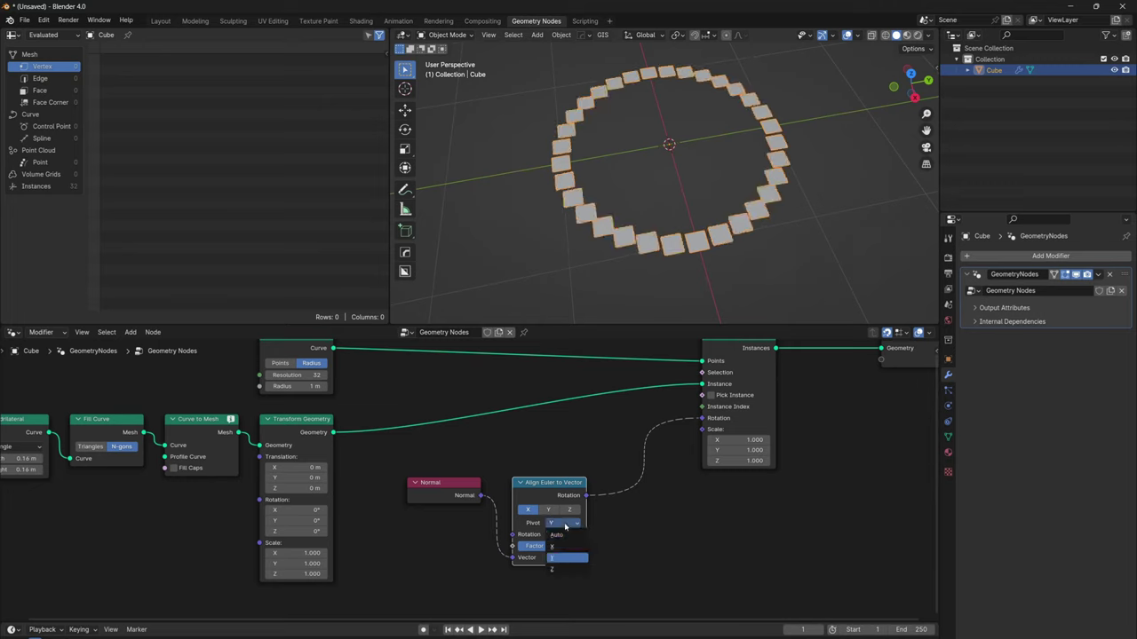
left_click(562, 570)
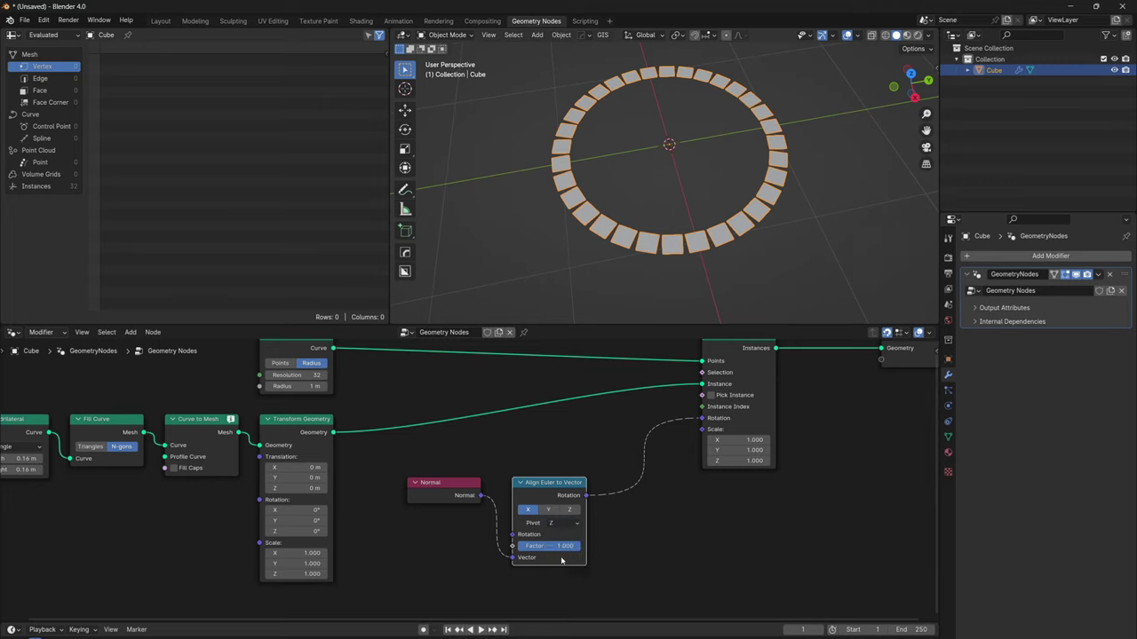
left_click(568, 509)
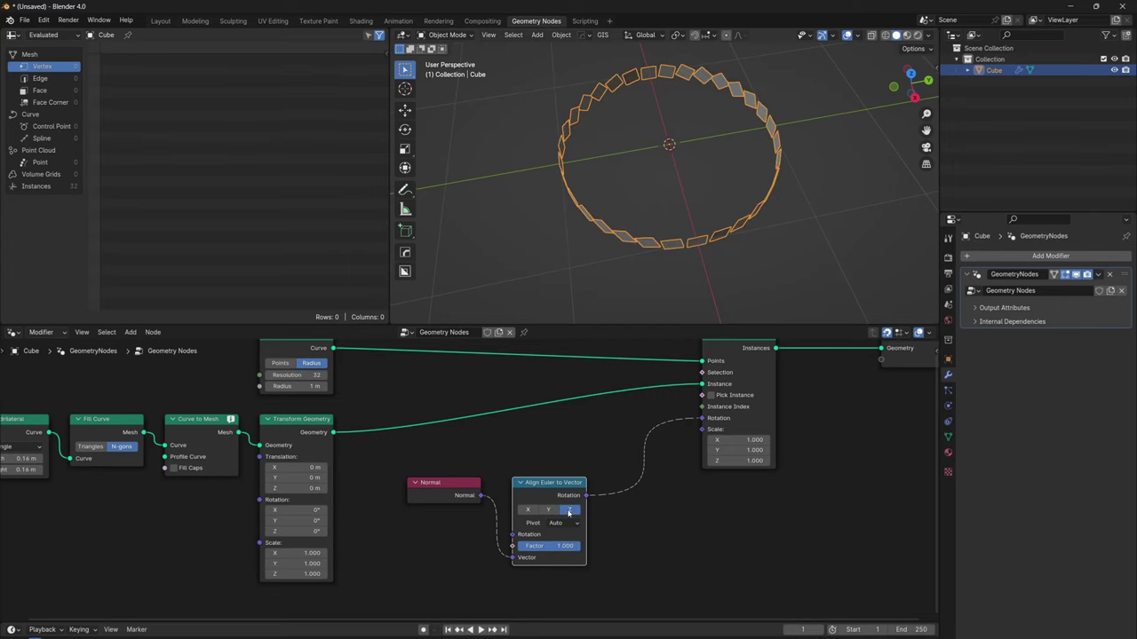
left_click(529, 510)
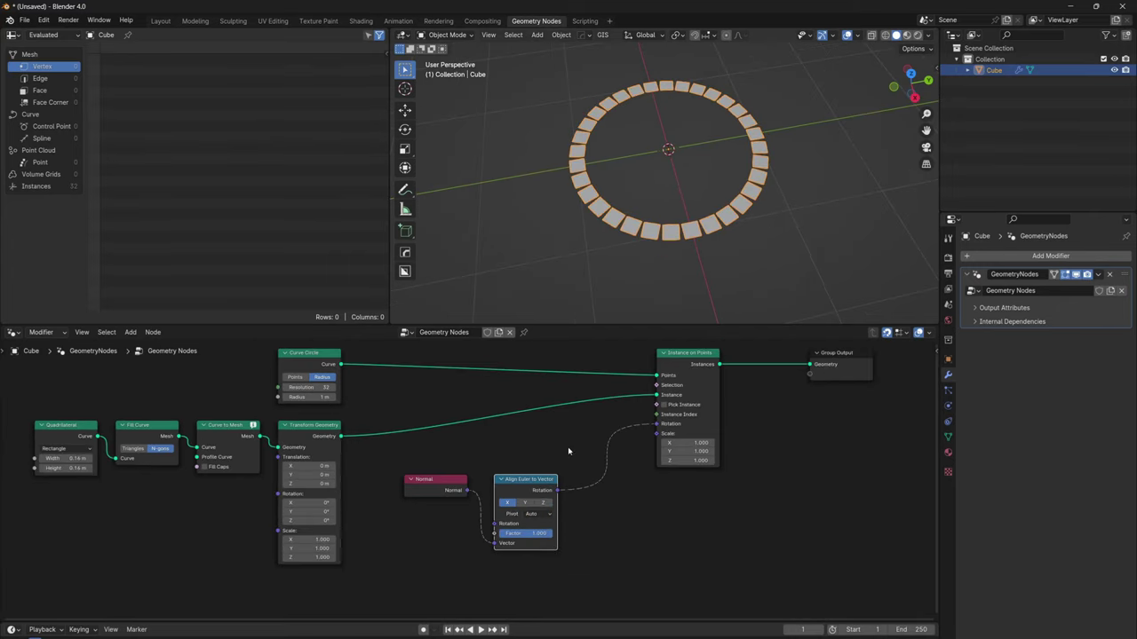
Step: Set the Transform Geometry node's Y rotation to 90° so the squares stand upright around the circle
middle_click_drag(554, 432, 559, 456)
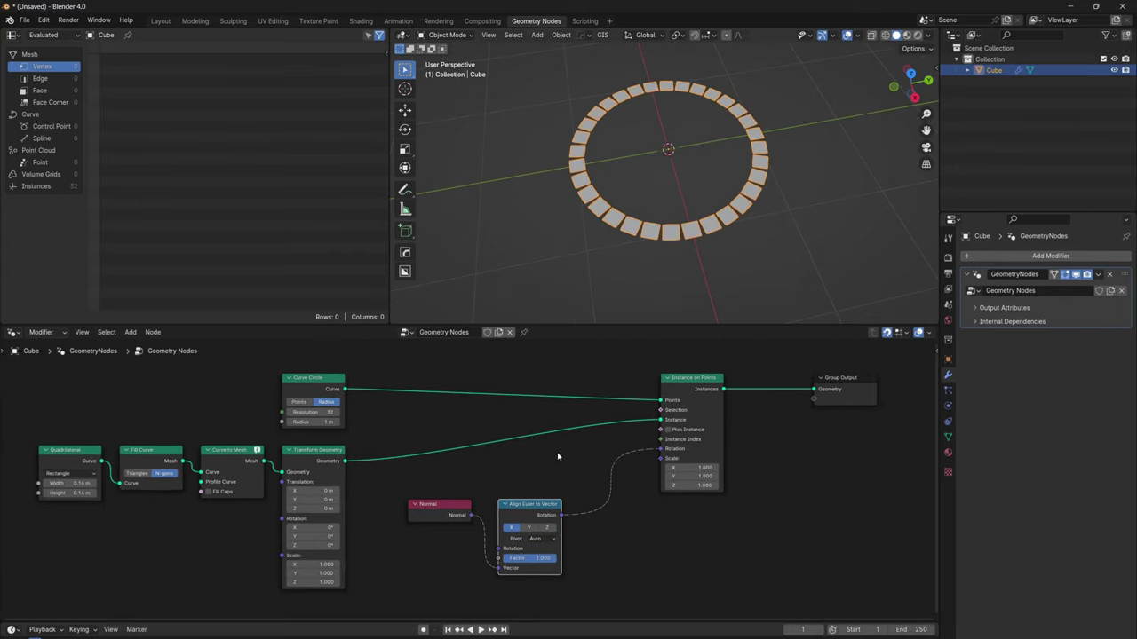
scroll(505, 459, "up", 2)
middle_click_drag(476, 459, 552, 425)
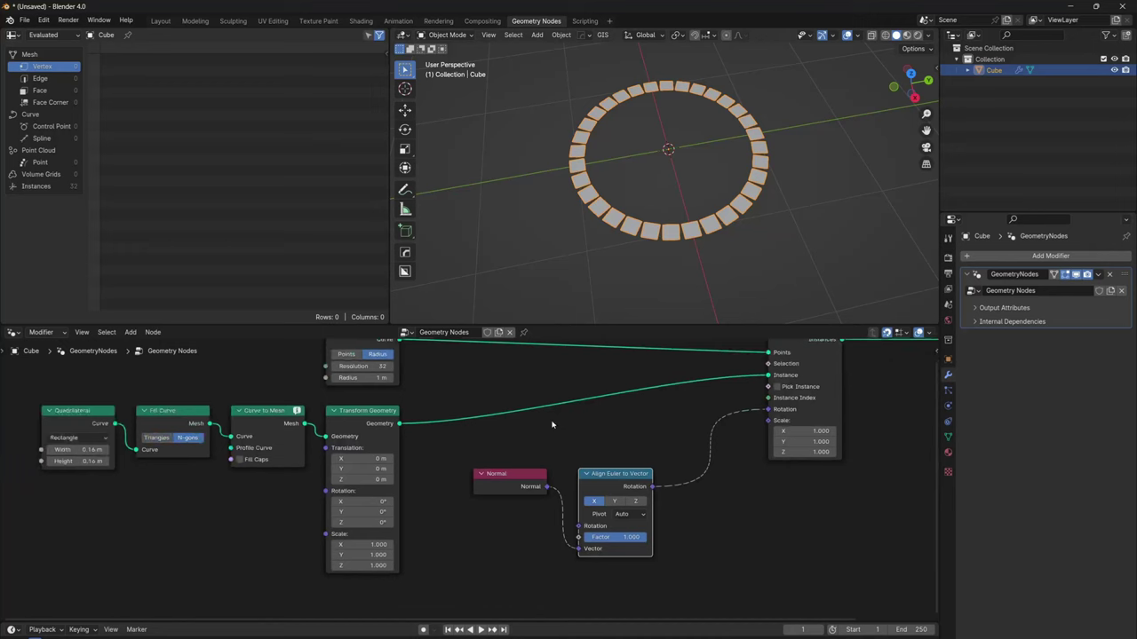
scroll(551, 425, "up", 2)
middle_click_drag(363, 521, 451, 468)
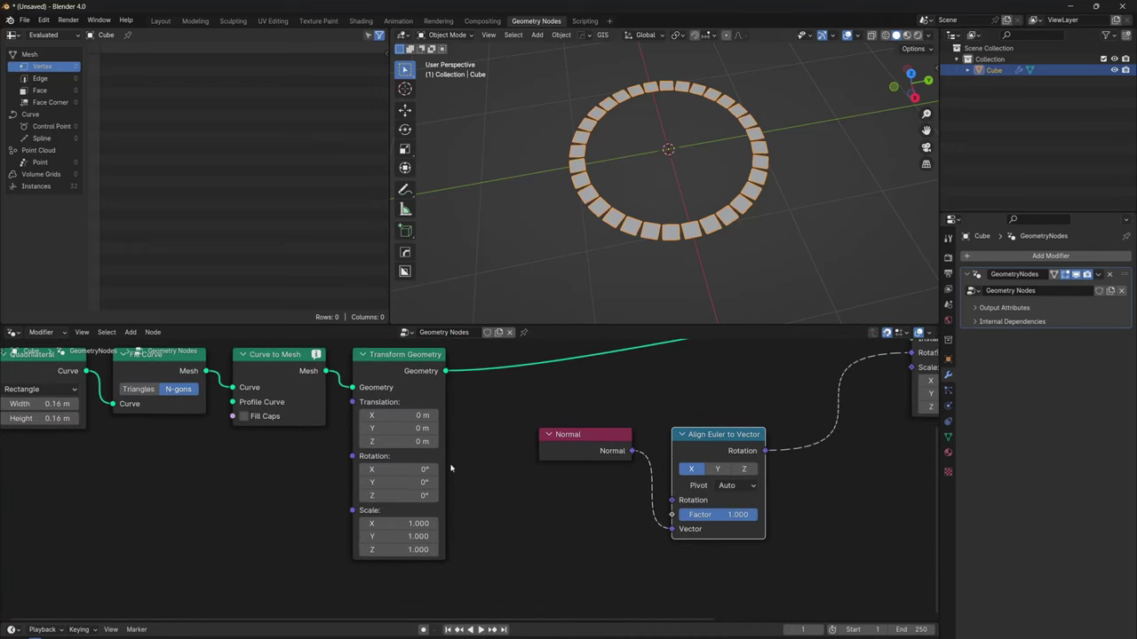
left_click_drag(400, 483, 276, 482)
left_click(403, 479)
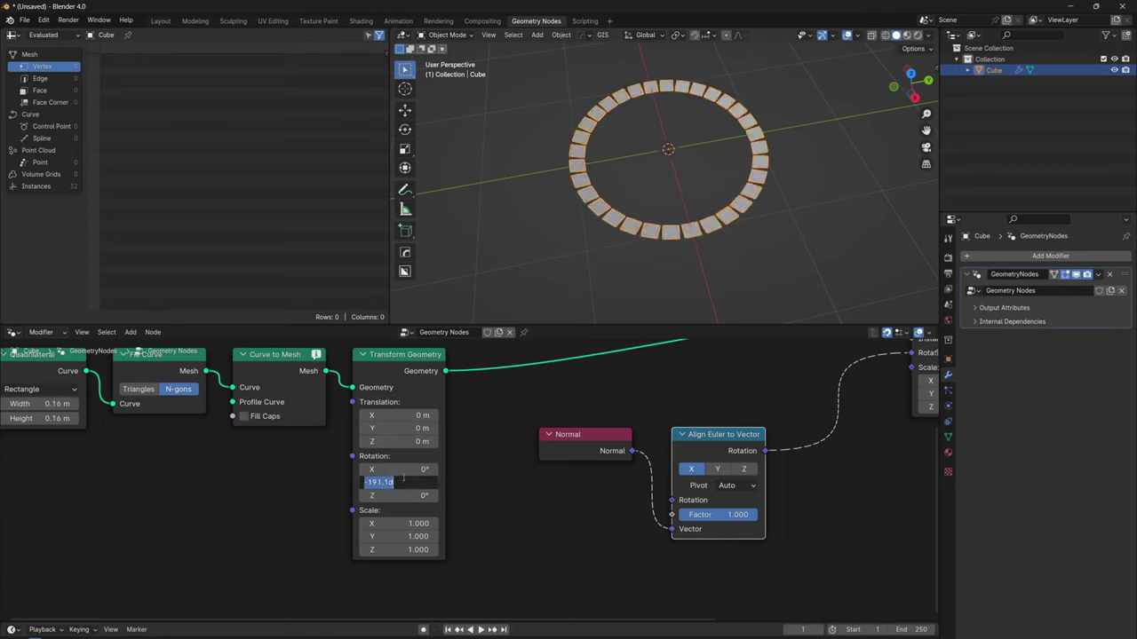
type("90")
key("Return")
middle_click_drag(722, 275, 752, 150)
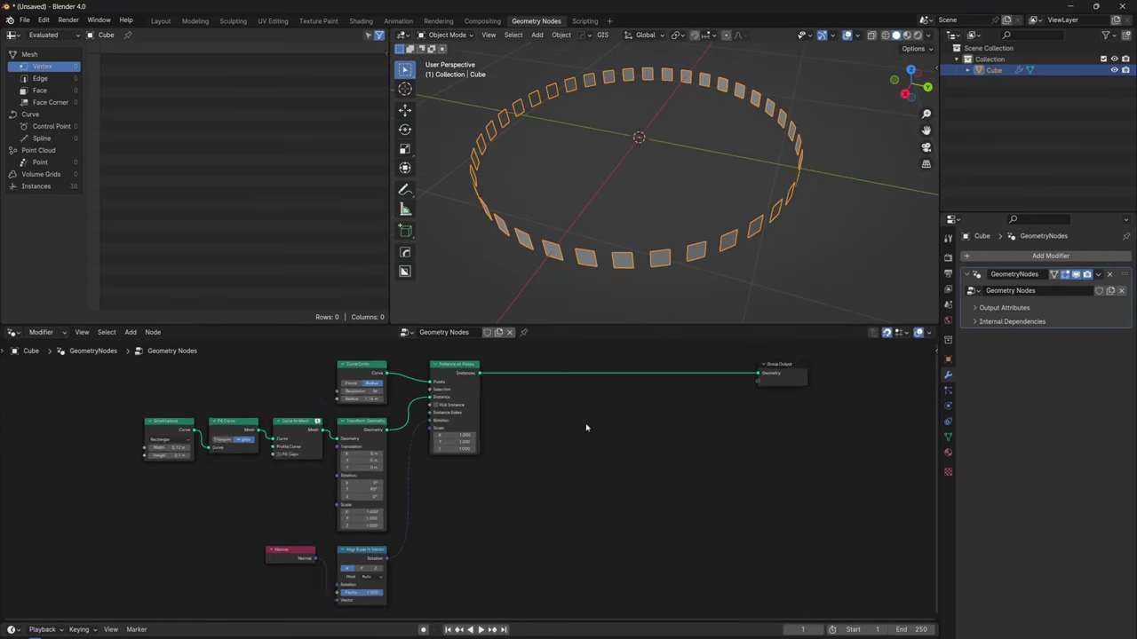
Step: Insert an Extrude Mesh node on the link between Instance on Points and Group Output
scroll(586, 426, "up", 1)
middle_click_drag(553, 437, 498, 497)
type("extru")
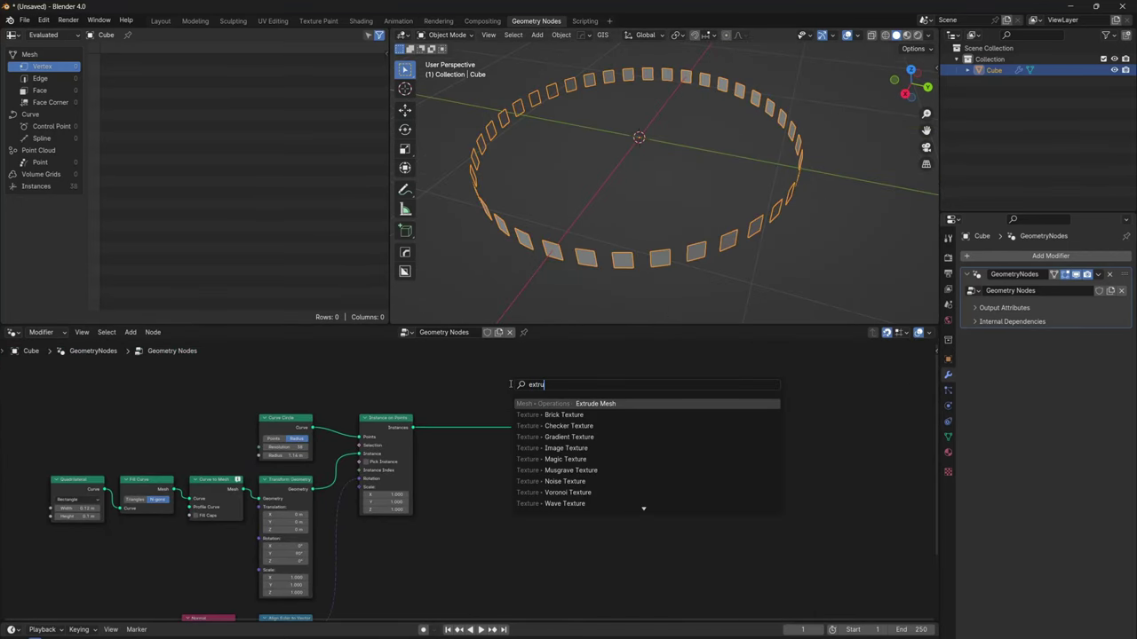
key("Return")
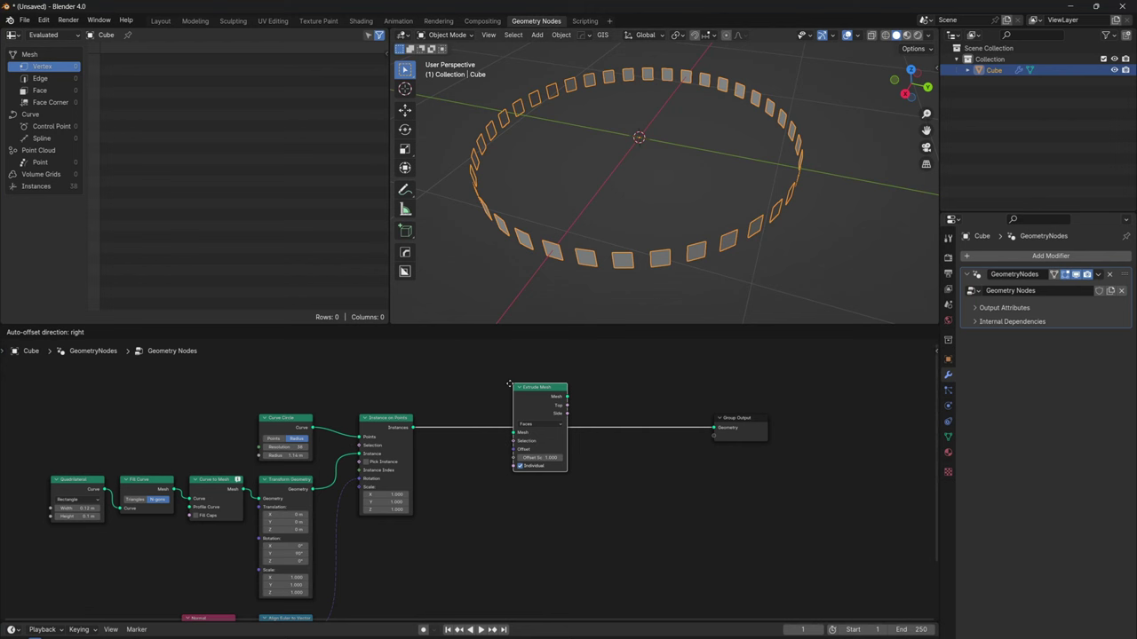
left_click(483, 418)
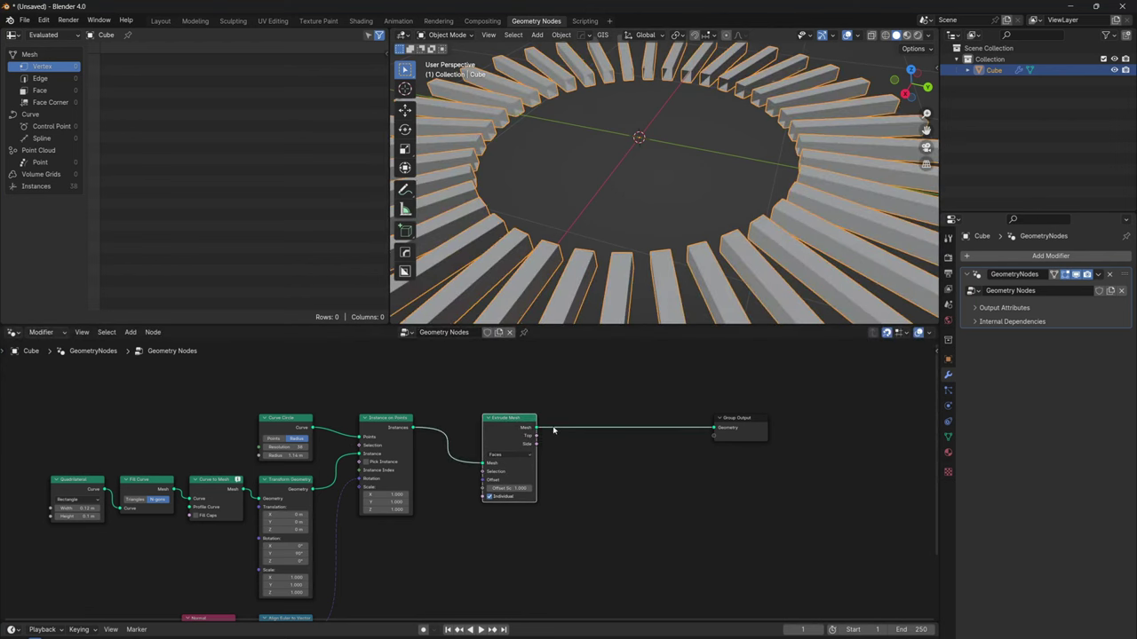
Step: Insert a Join Geometry node after Extrude Mesh and also link the Instance on Points output into it
scroll(553, 430, "up", 2)
key("shift+a")
type("join")
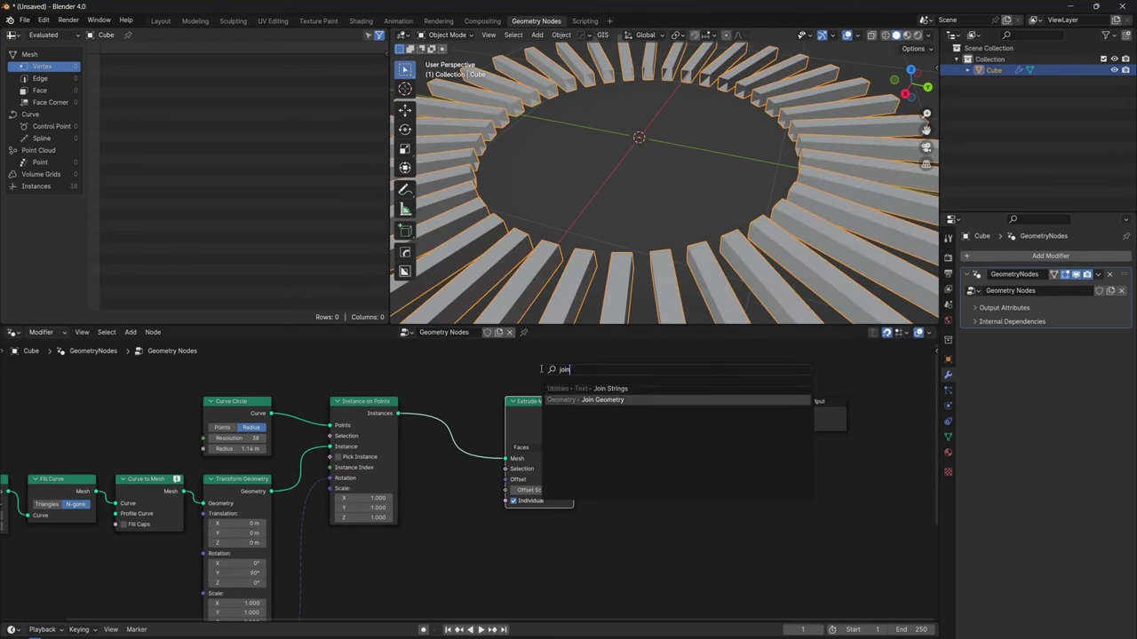
left_click(586, 399)
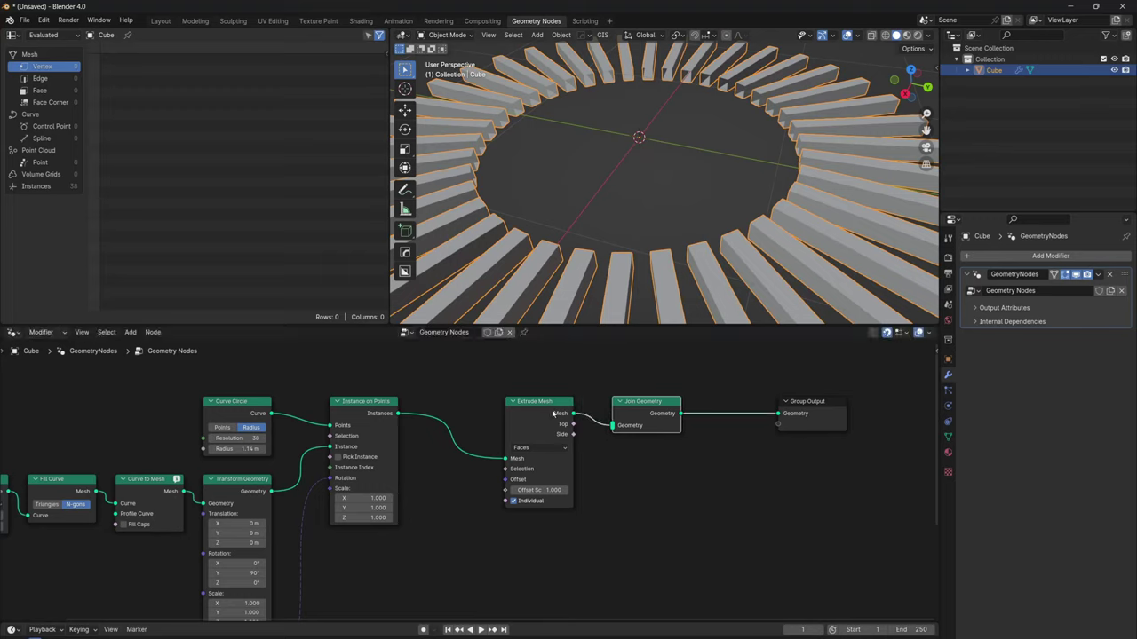
left_click_drag(544, 409, 504, 427)
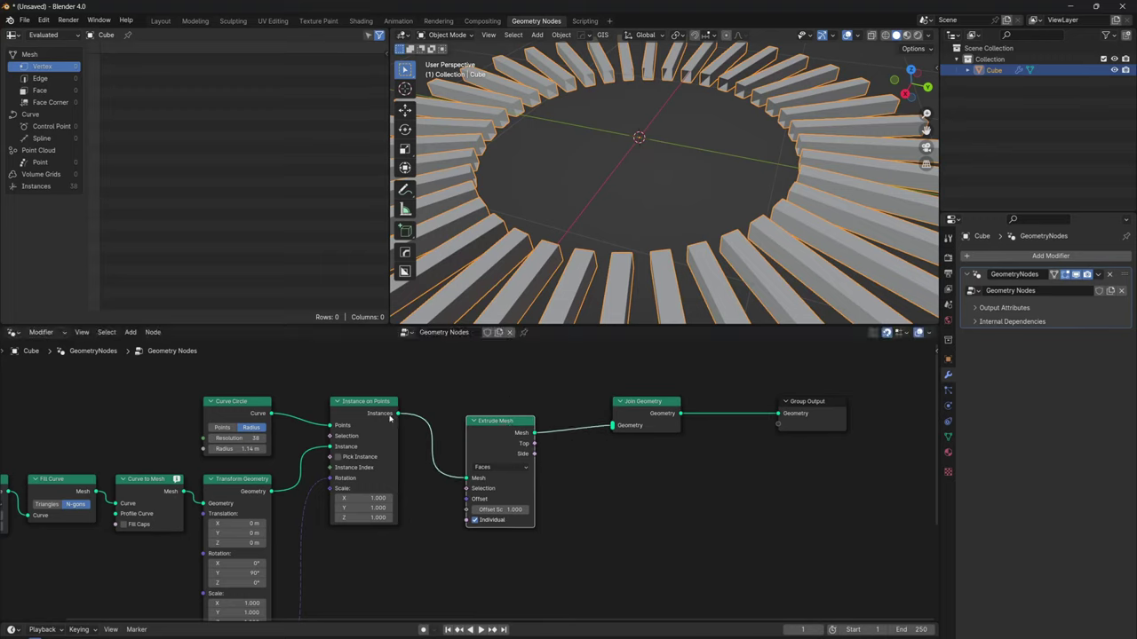
right_click_drag(624, 403, 627, 405, "alt")
Step: Examine the inner ends of the extruded bars up close, previewing the Extrude Mesh output with a Viewer node
scroll(637, 208, "up", 2)
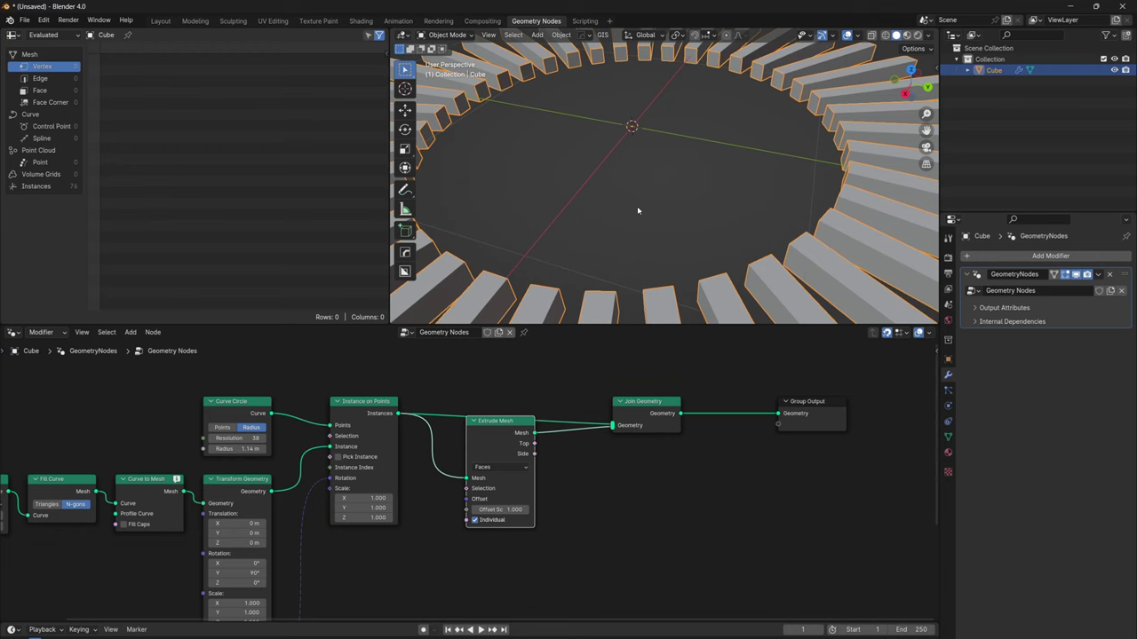
middle_click_drag(764, 167, 720, 239, "shift")
scroll(704, 114, "up", 2)
scroll(702, 112, "up", 1)
middle_click_drag(703, 112, 416, 140, "shift")
scroll(842, 170, "up", 2)
scroll(591, 400, "up", 2)
left_click(455, 462, "ctrl+shift")
Step: Insert a Merge by Distance node between Join Geometry and Group Output, and remove the Viewer node
key("shift+a")
type("merge by di")
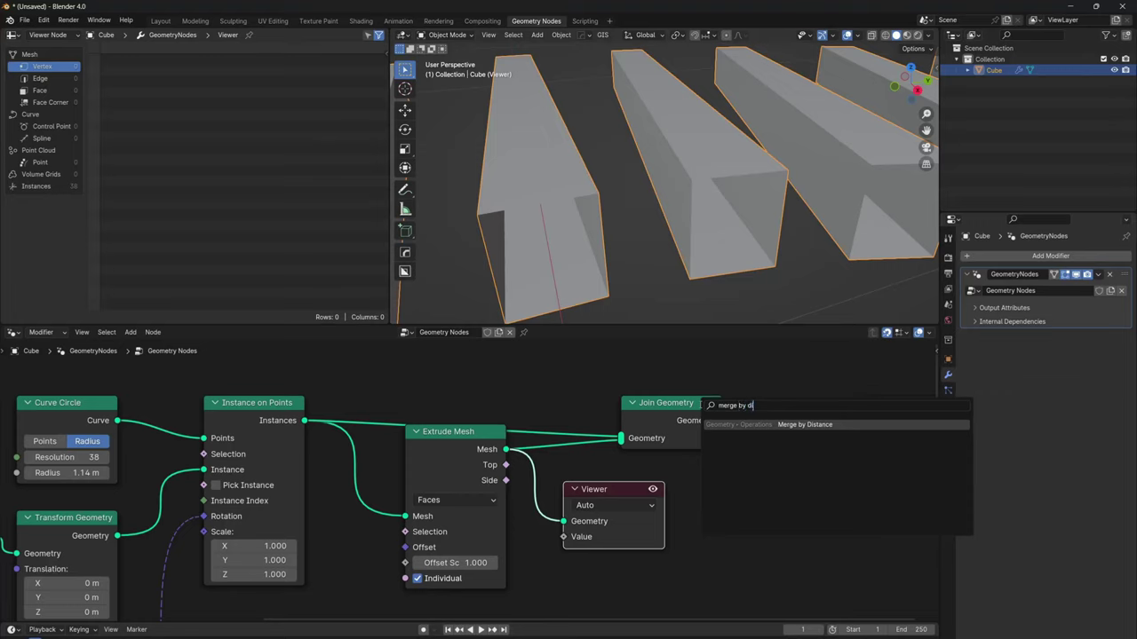
key("Return")
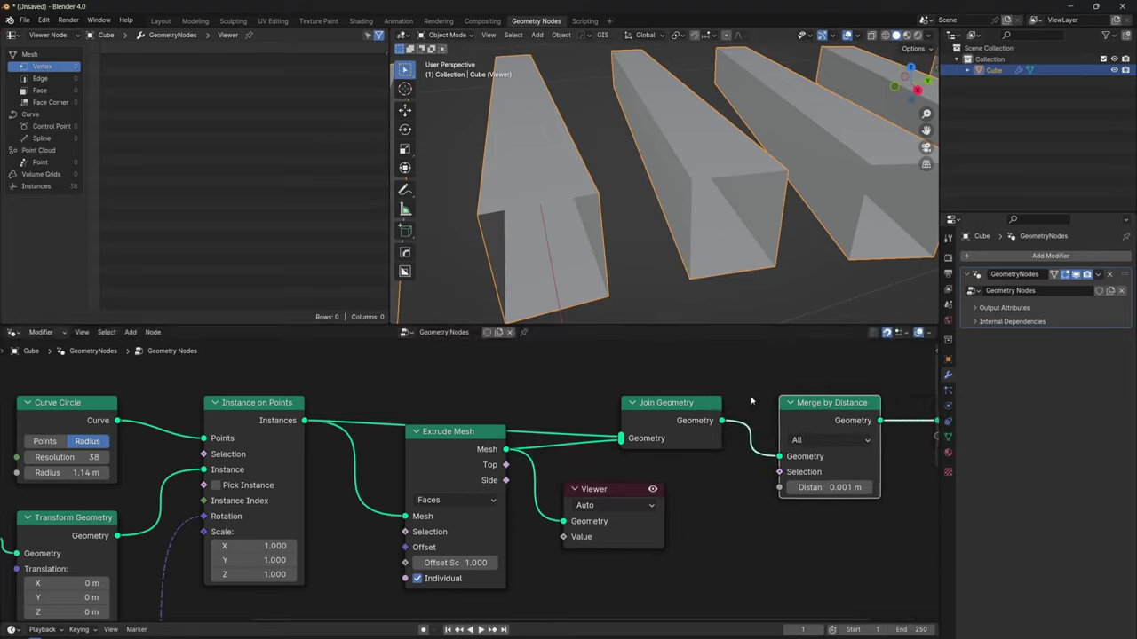
key("x")
left_click(700, 442, "ctrl+shift")
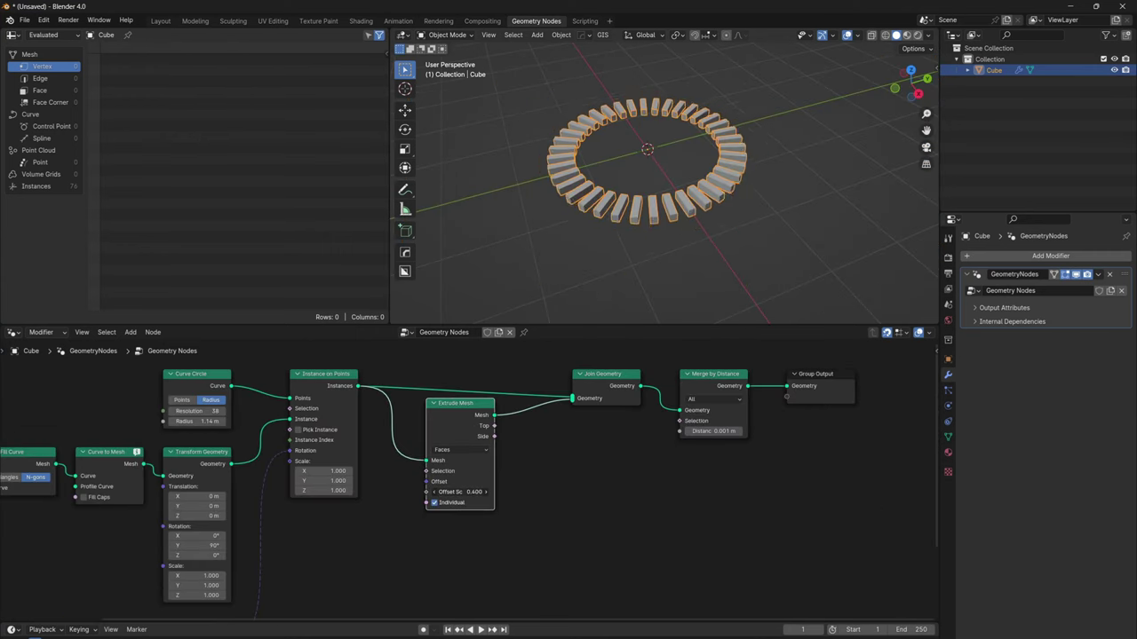
Step: Set Extrude Mesh's offset scale to 0.900 and move the node well below the Instance on Points-to-Join Geometry link
mouse_move(460, 491)
left_mouse_down()
mouse_move(490, 491)
mouse_move(433, 491)
mouse_move(455, 491)
left_mouse_up()
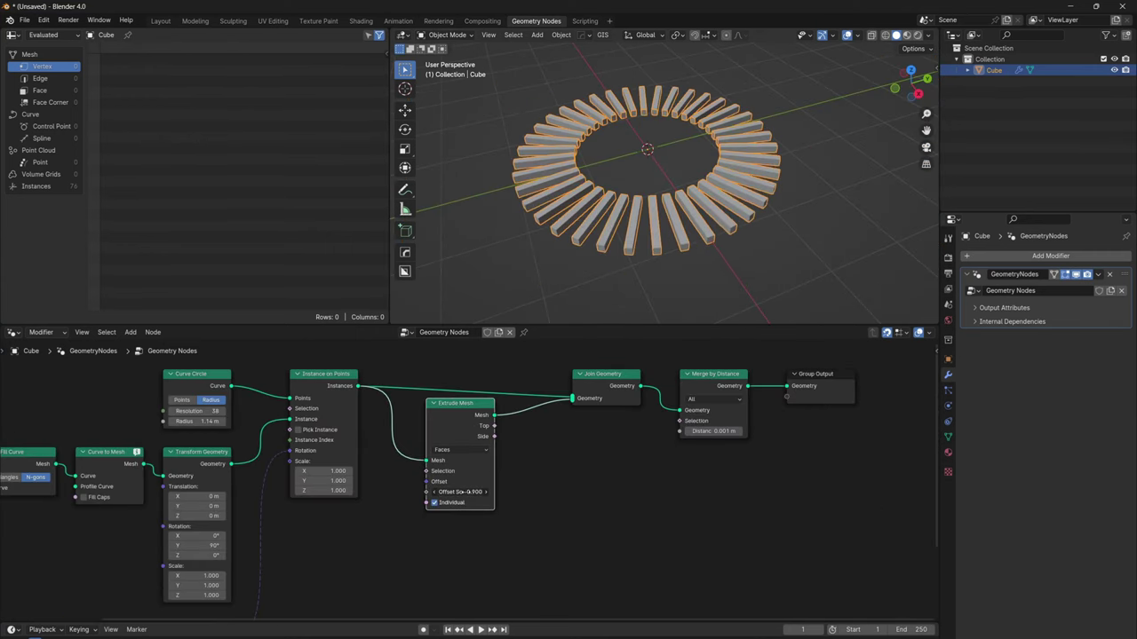
scroll(469, 482, "down", 4)
middle_click_drag(514, 474, 600, 453)
scroll(578, 465, "up", 1)
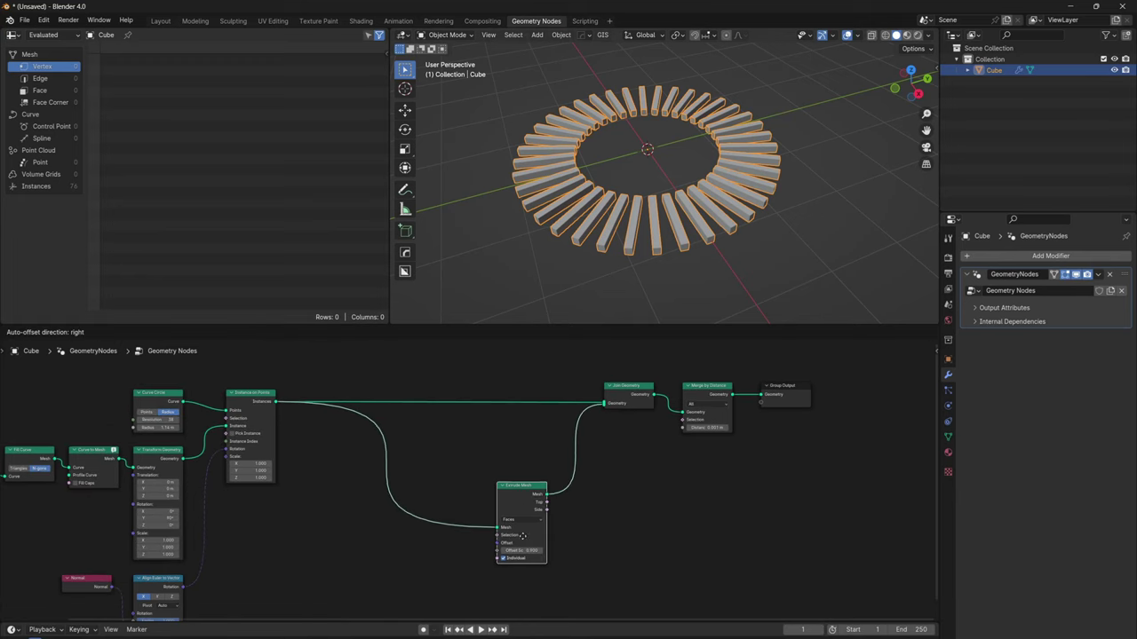
left_click_drag(521, 487, 507, 575)
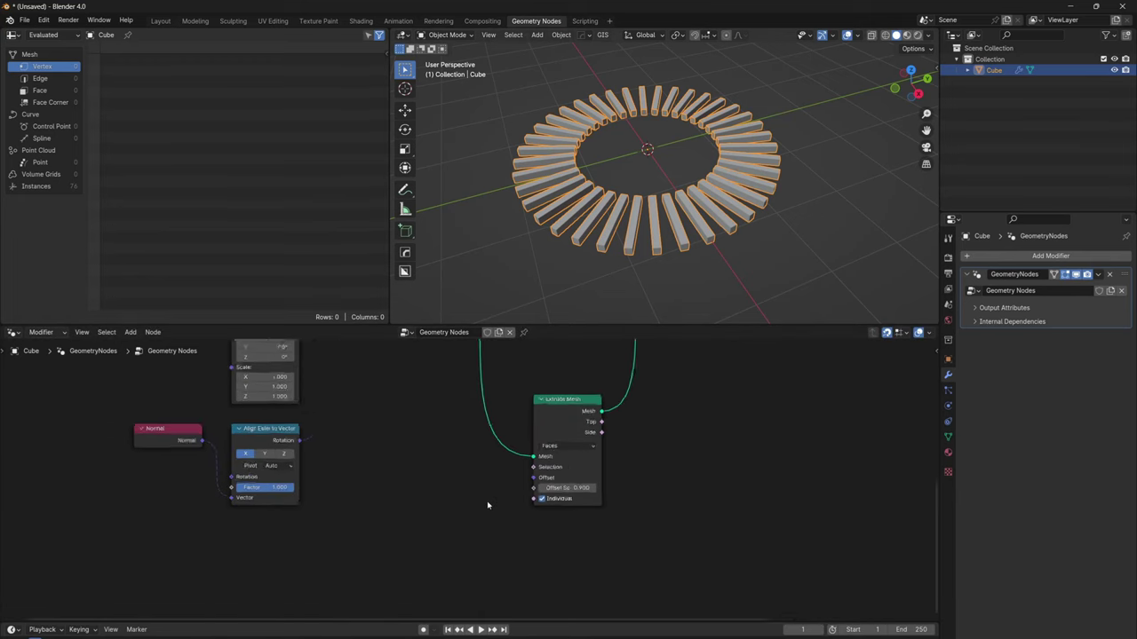
Step: Add a Noise Texture node below Align Euler to Vector and connect its Fac output to Extrude Mesh's Offset Scale
scroll(488, 505, "up", 2)
key("shift+a")
type("noi")
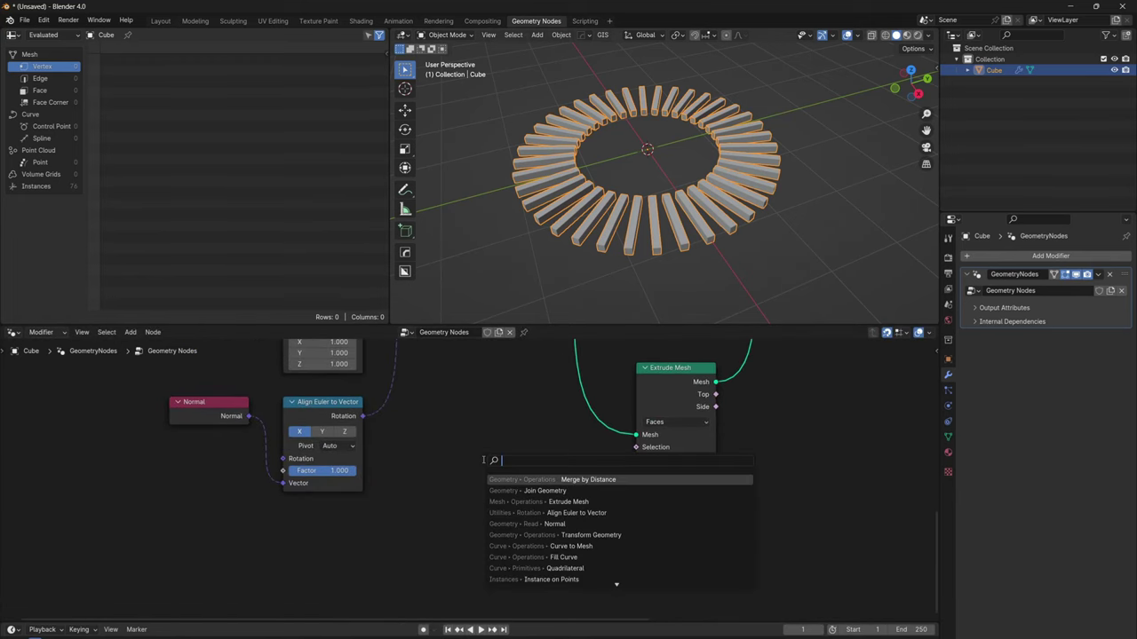
key("Return")
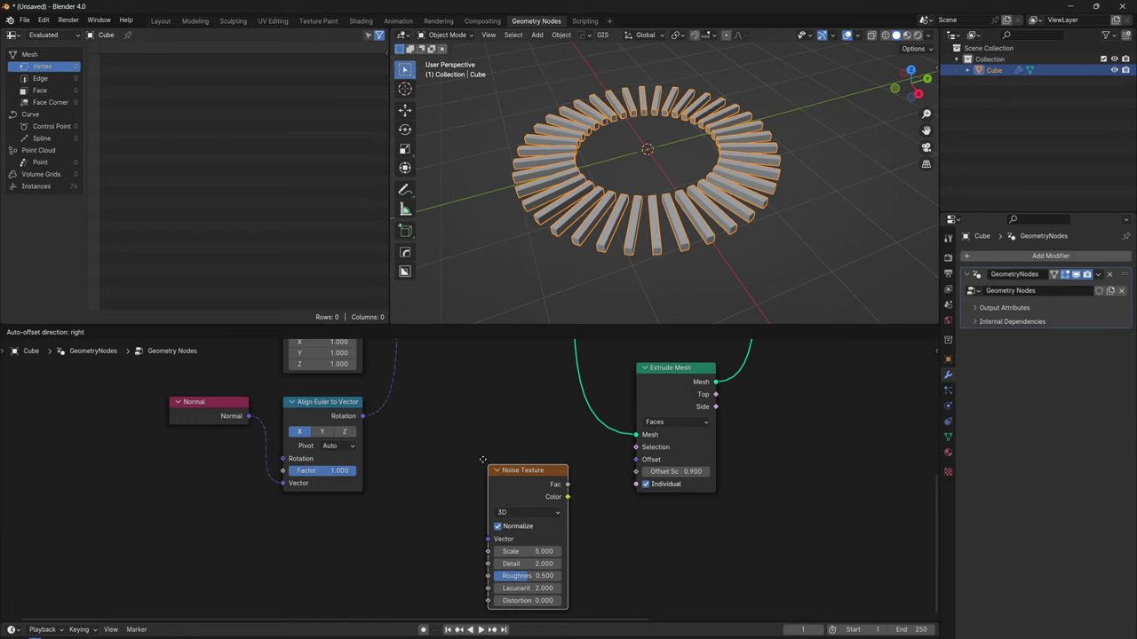
left_click(346, 495)
scroll(345, 495, "down", 1)
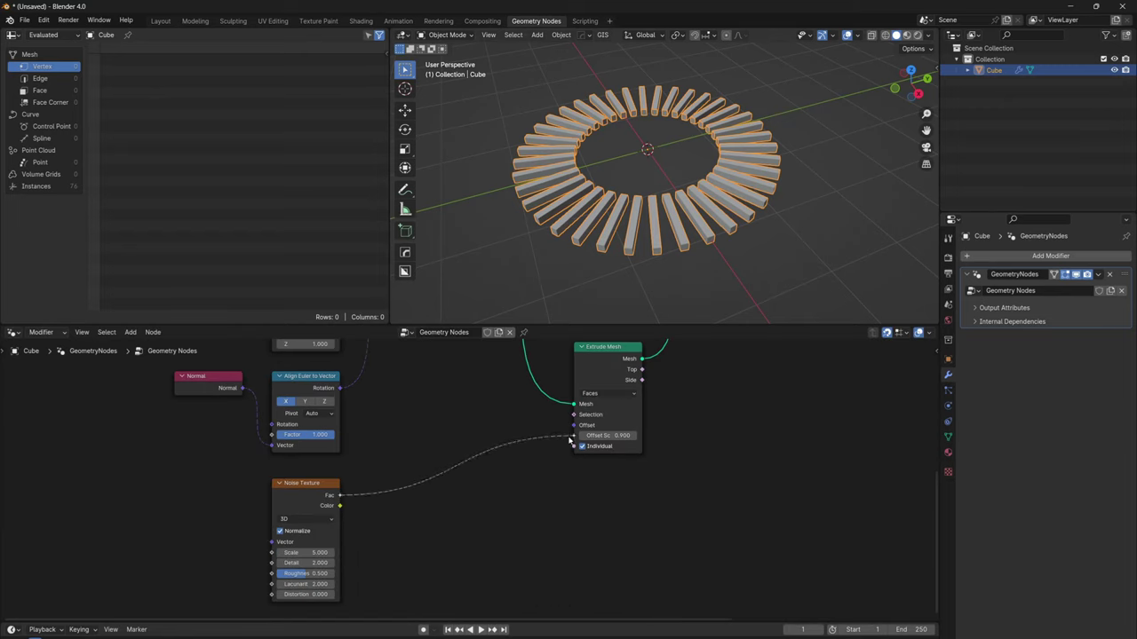
left_click_drag(569, 440, 574, 435)
Step: Switch the texture to 4D and set the Musgrave Texture's W value to 10.190
left_click(305, 519)
left_click(304, 575)
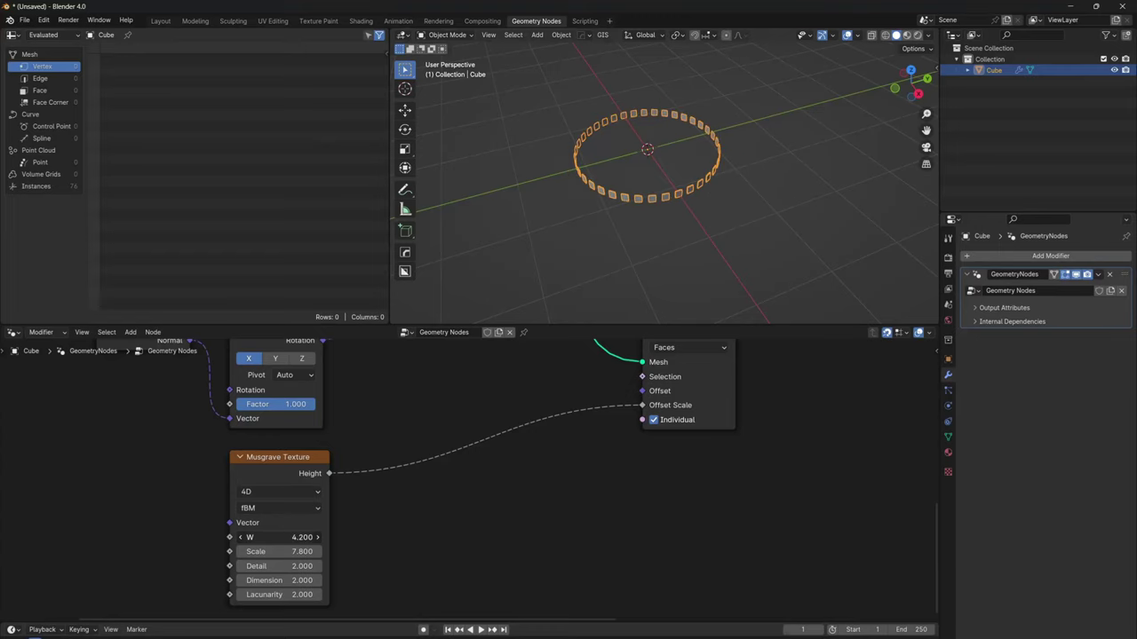
left_click_drag(279, 537, 444, 537)
Step: Insert a Color Ramp between the Musgrave Texture and Extrude Mesh's Offset Scale, and set the texture's scale to 0.770
key("shift+a")
type("colo")
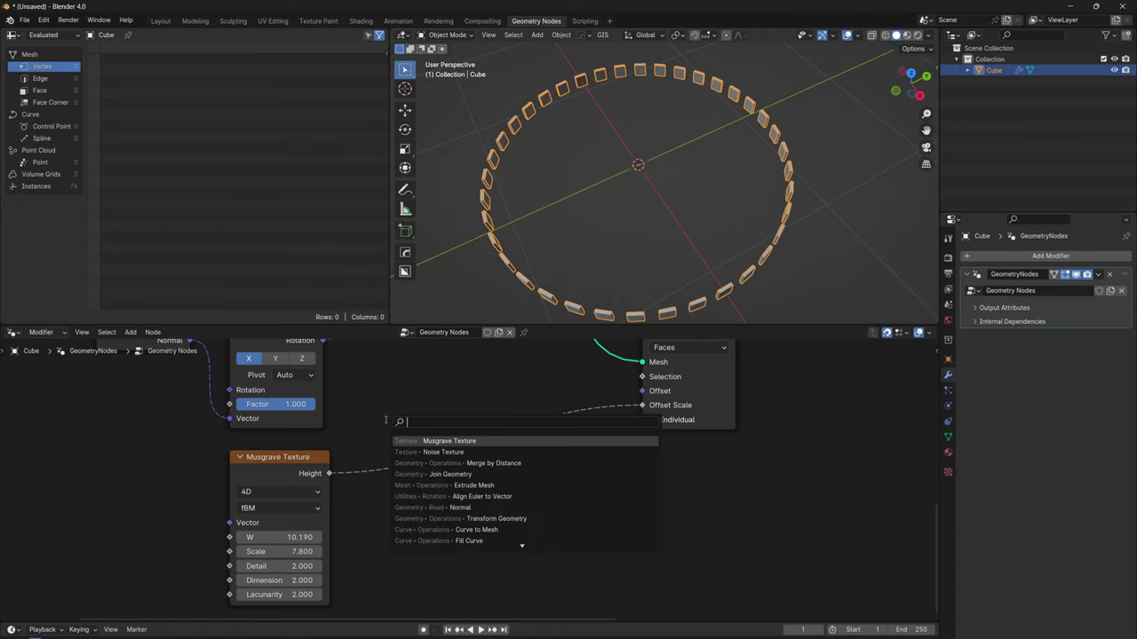
key("Down")
key("Down")
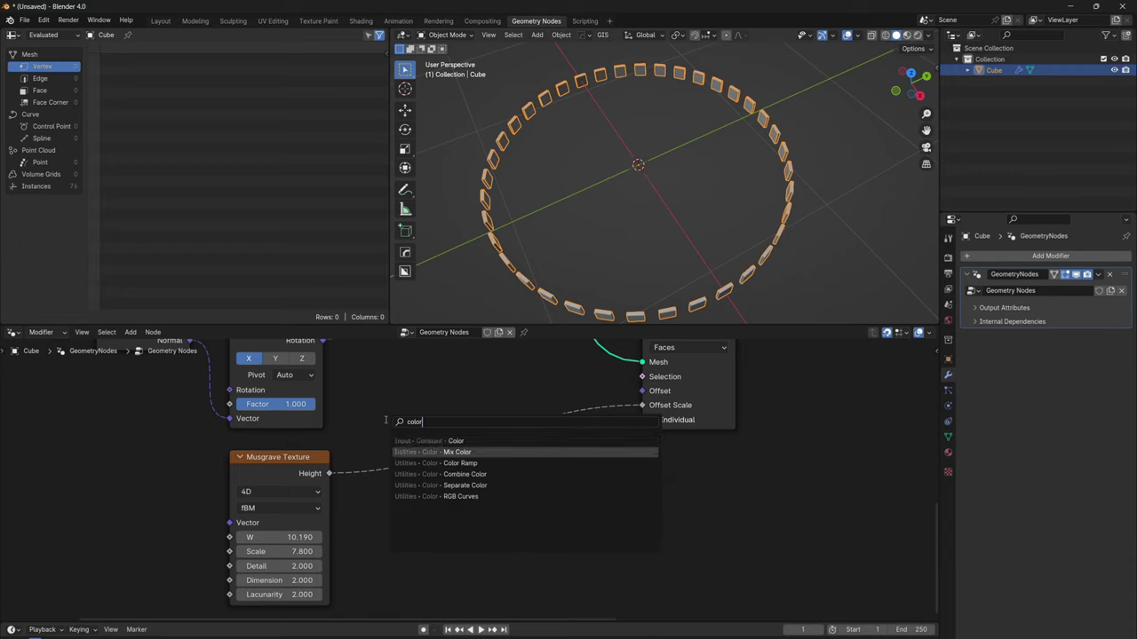
key("Return")
left_click(382, 437)
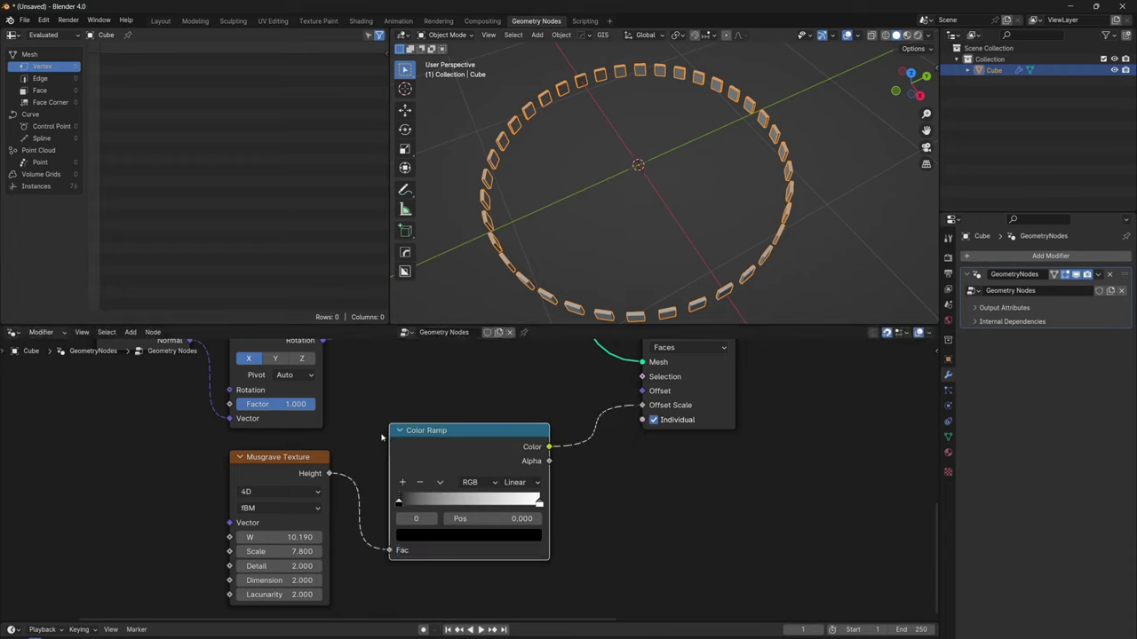
mouse_move(294, 551)
left_mouse_down()
mouse_move(251, 552)
mouse_move(282, 552)
left_mouse_up()
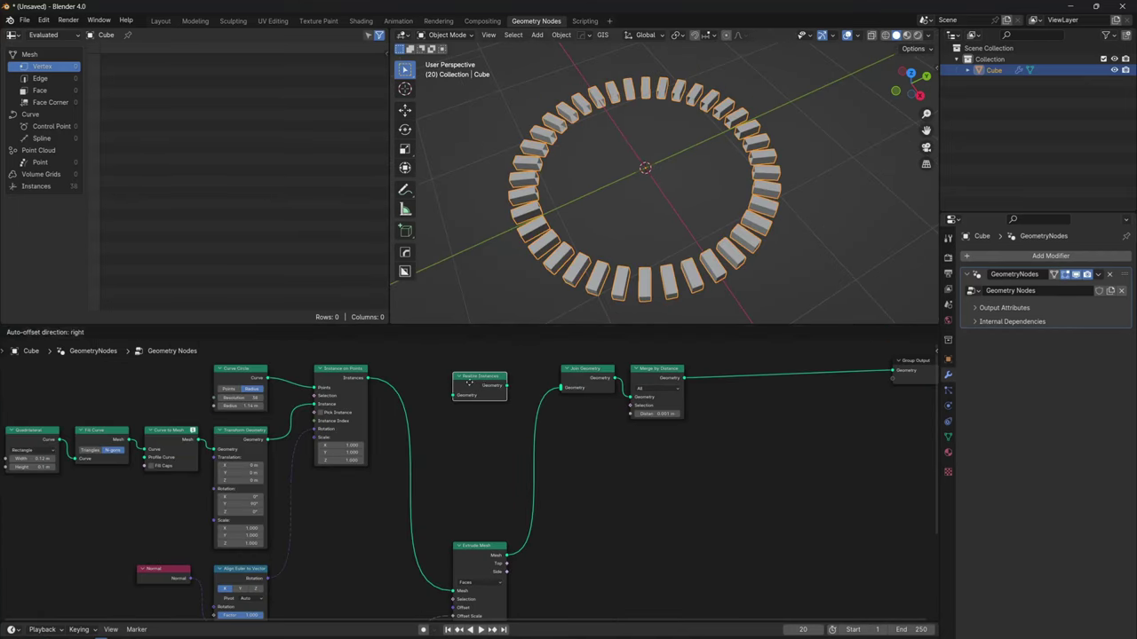
Step: Insert a Realize Instances node right after Instance on Points and set the Musgrave Texture's W to 56.090
left_click_drag(469, 380, 415, 391)
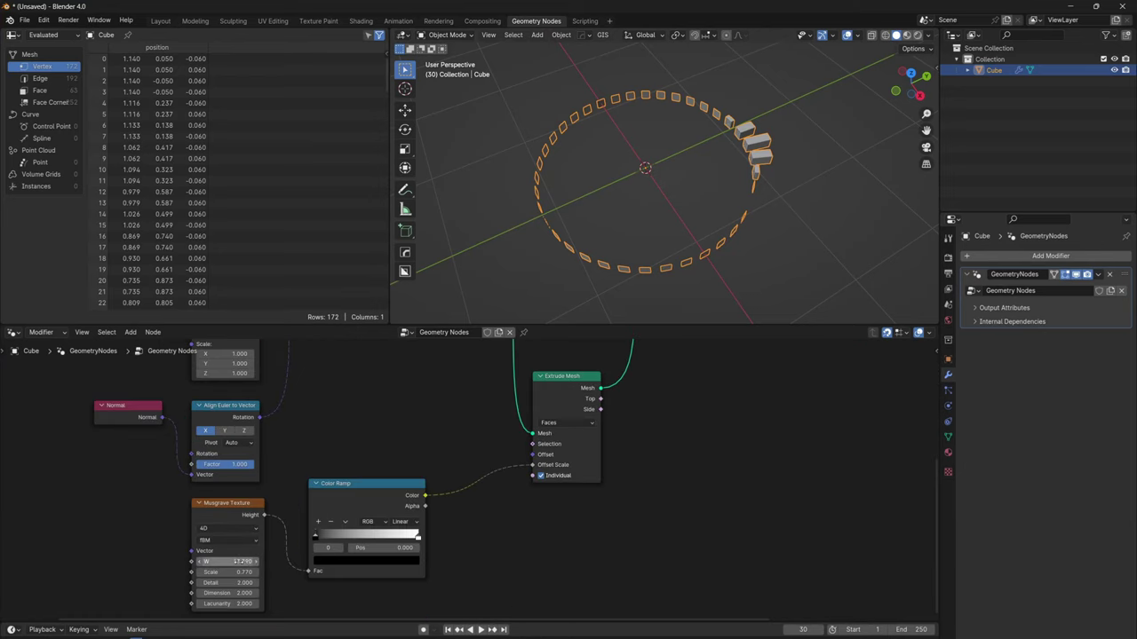
left_click_drag(233, 561, 254, 561)
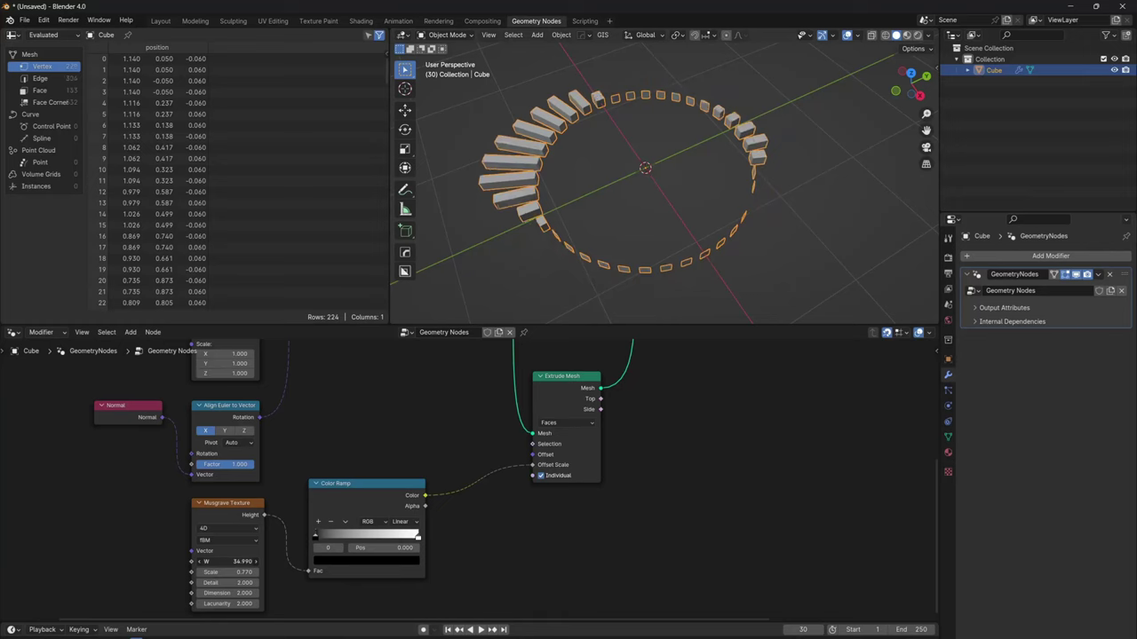
left_click_drag(229, 561, 344, 561)
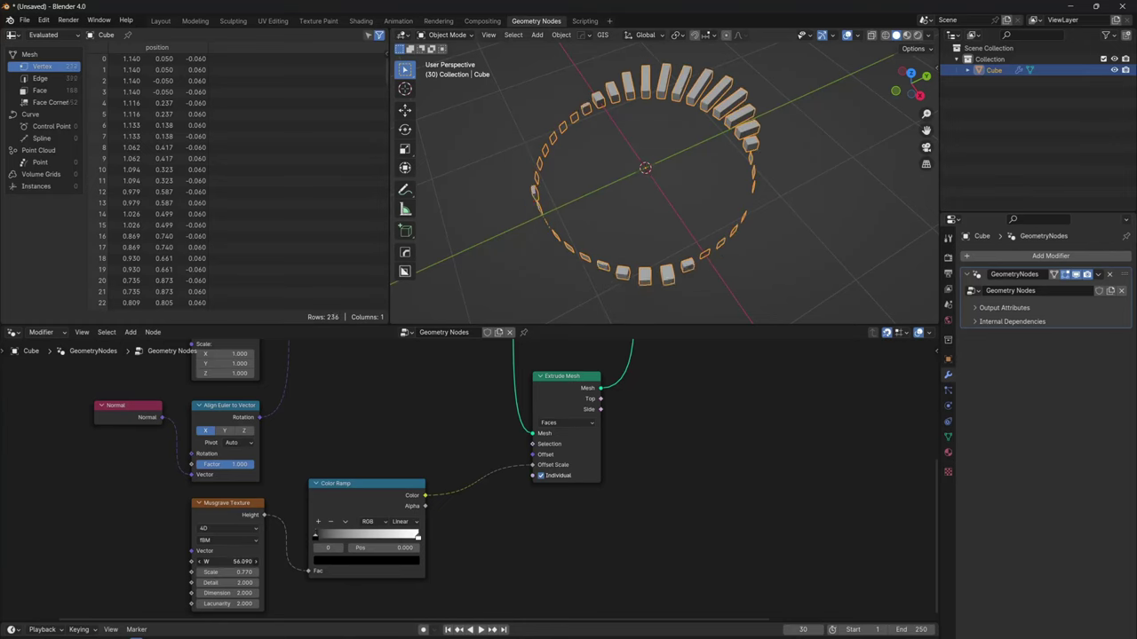
Step: Add a grey stop at position 0.667 to the Color Ramp and set the ramp's interpolation to Ease
scroll(554, 454, "up", 3)
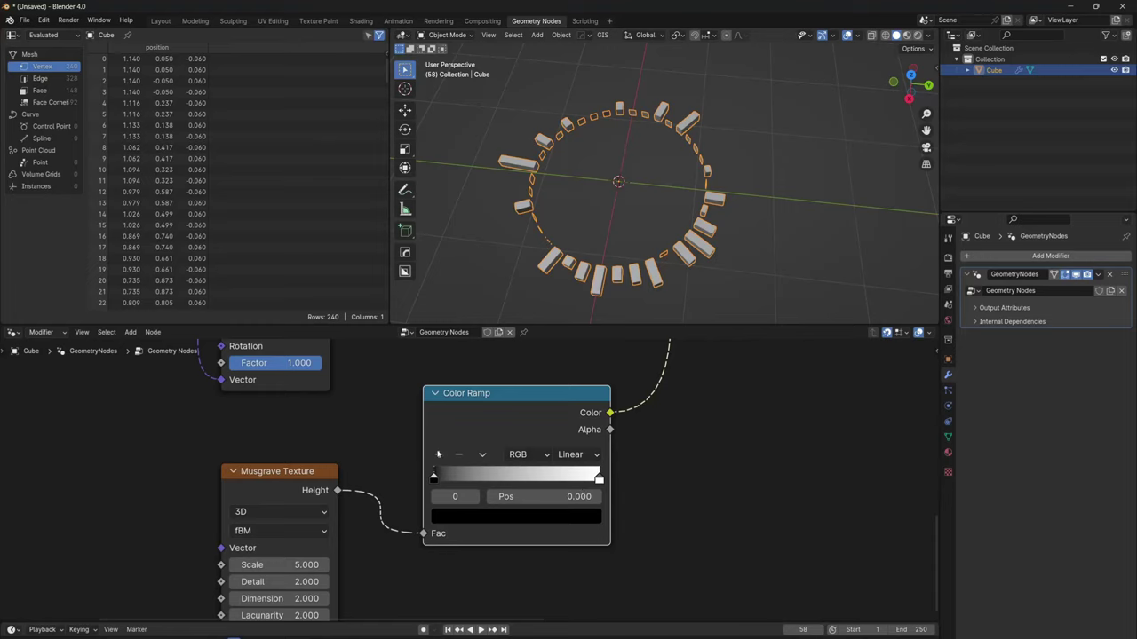
left_click(438, 454)
left_click_drag(517, 478, 551, 478)
left_click(549, 516)
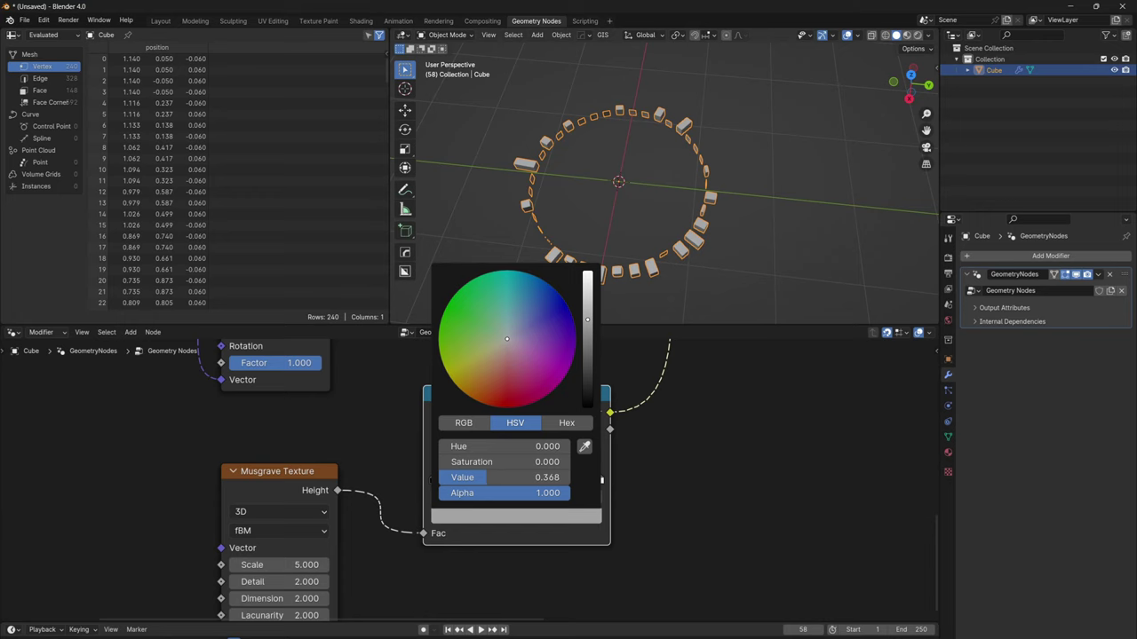
left_click_drag(486, 477, 480, 477)
left_click(575, 454)
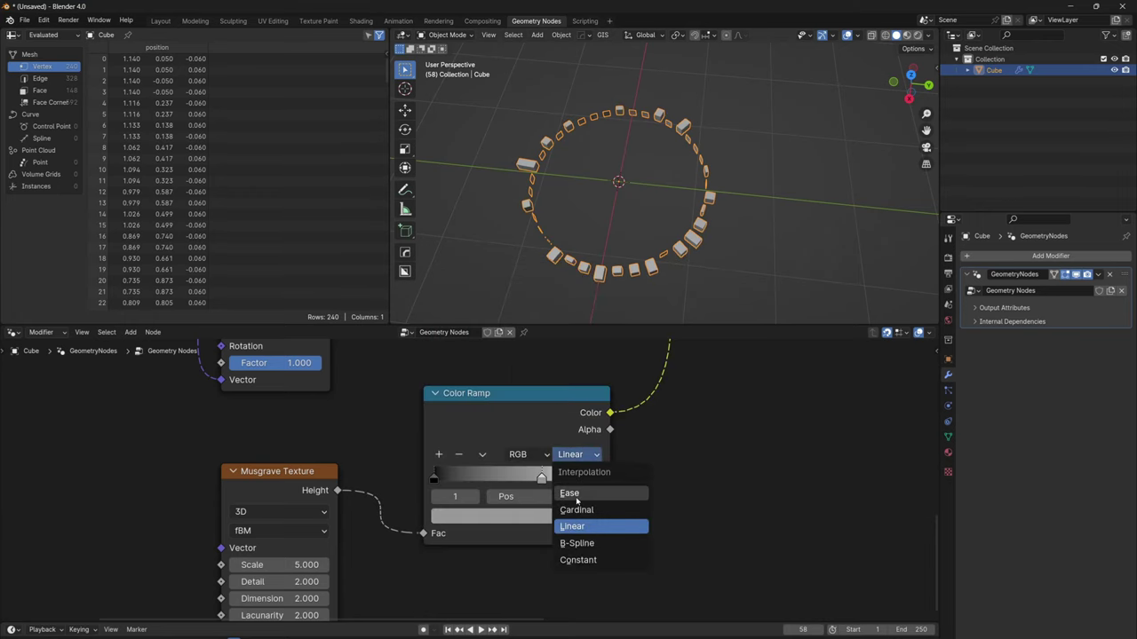
left_click(576, 496)
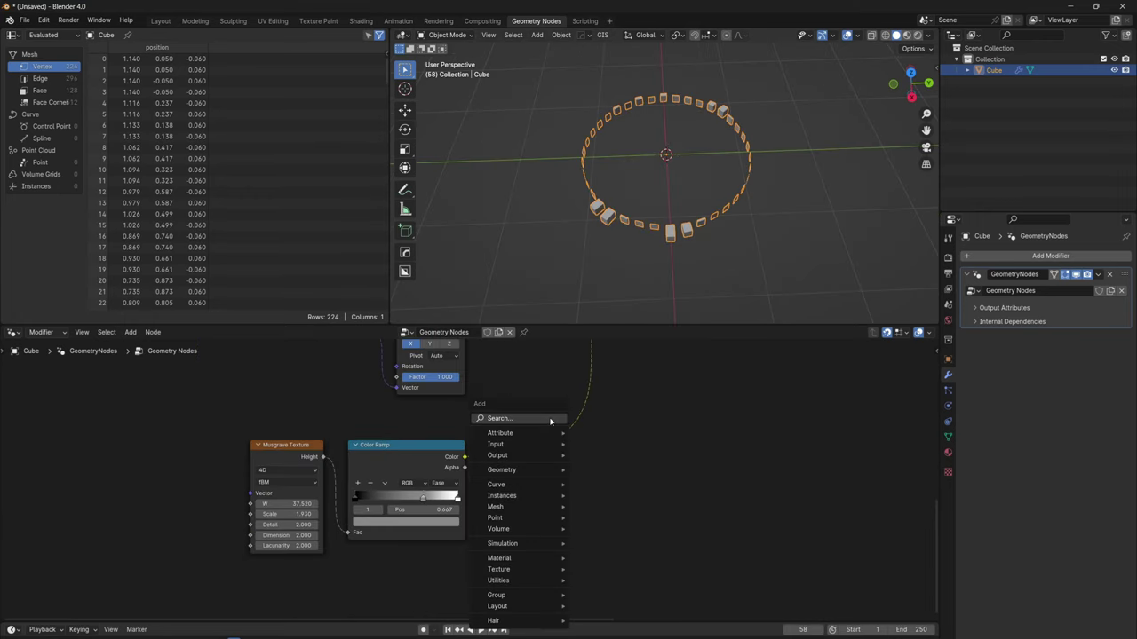
Step: Insert a Math node set to Multiply between the Color Ramp and Extrude Mesh's Offset Scale, and adjust its multiplier
type("m")
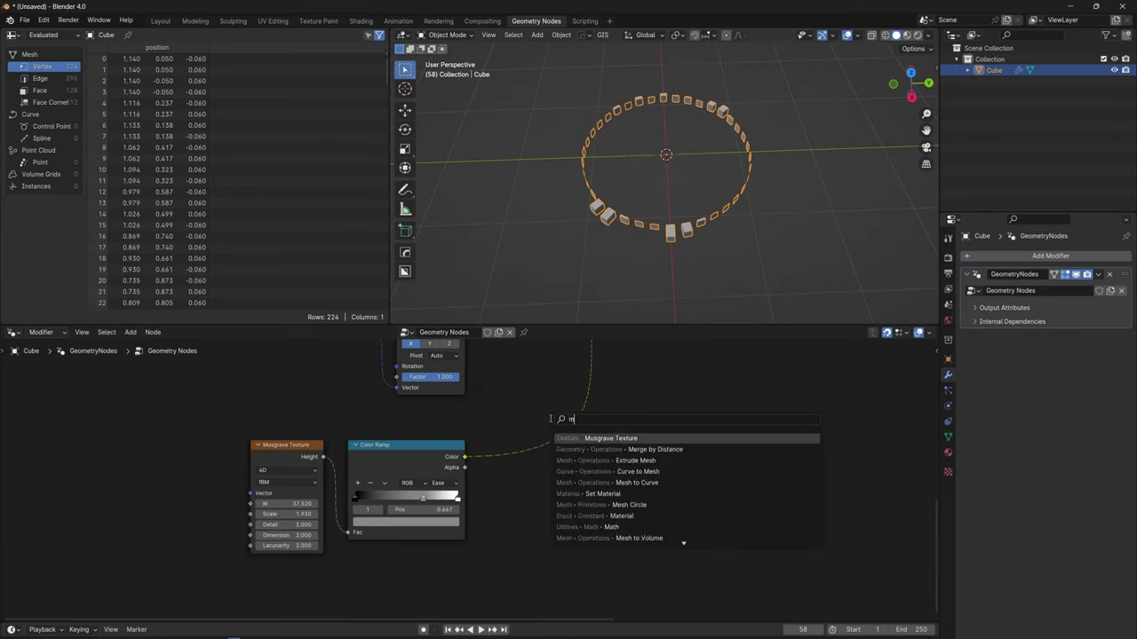
type("ath")
key("Return")
left_click(502, 417)
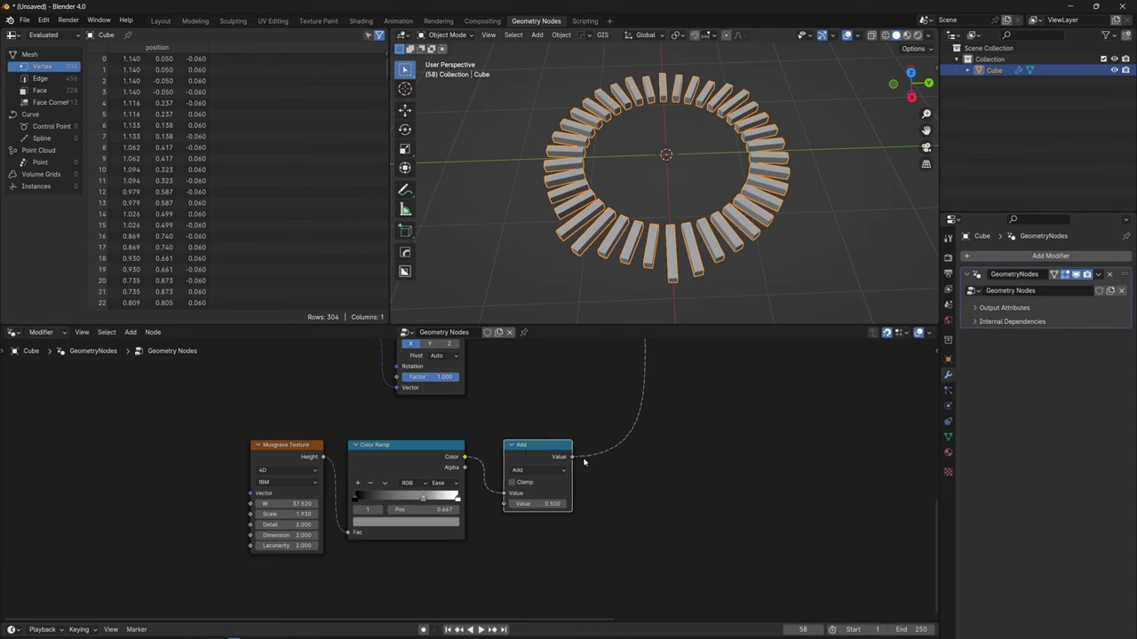
scroll(527, 485, "up", 2)
left_click(544, 465)
left_click(549, 529)
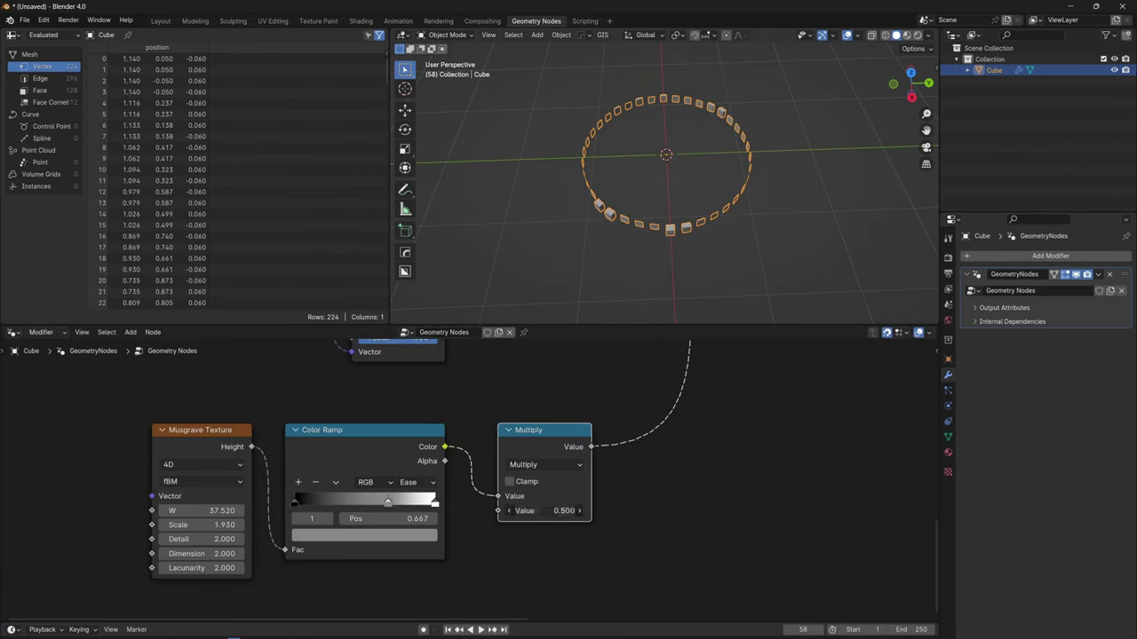
mouse_move(544, 510)
left_mouse_down()
mouse_move(675, 510)
mouse_move(543, 511)
left_mouse_up()
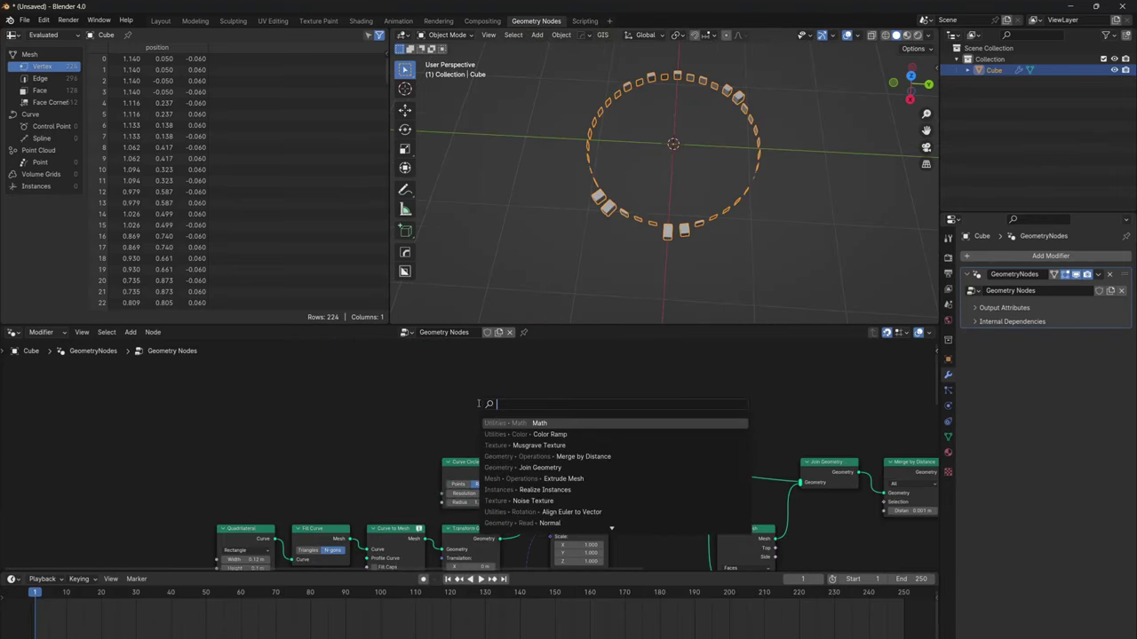
Step: Add a Cylinder mesh node above the Curve Circle node
type("cylin")
key("Return")
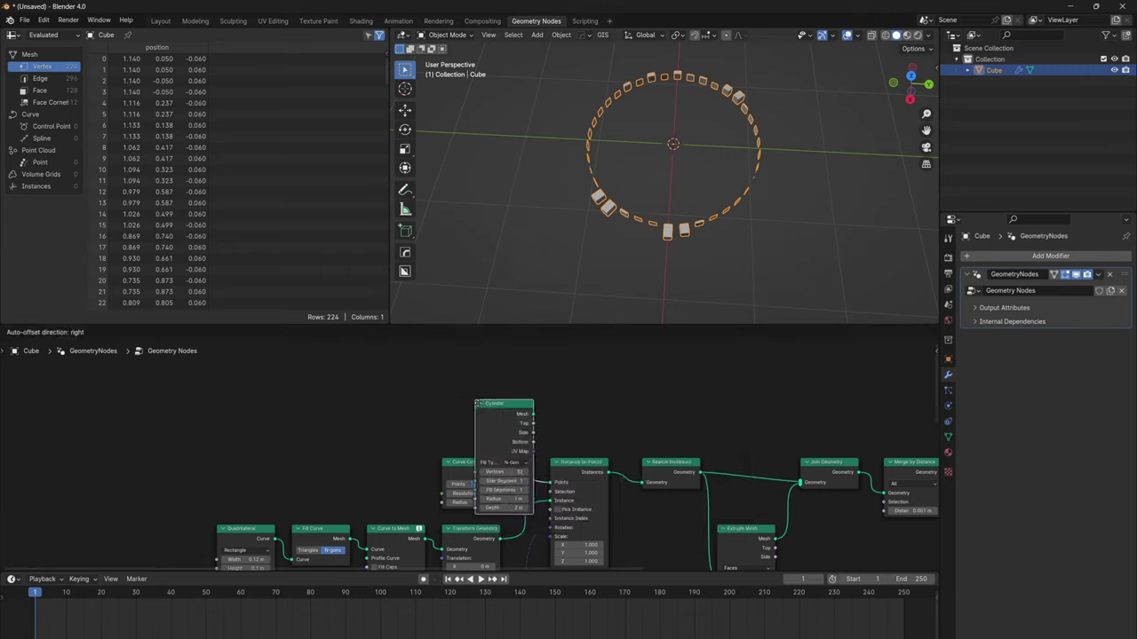
left_click(444, 417)
middle_click_drag(476, 413, 461, 381)
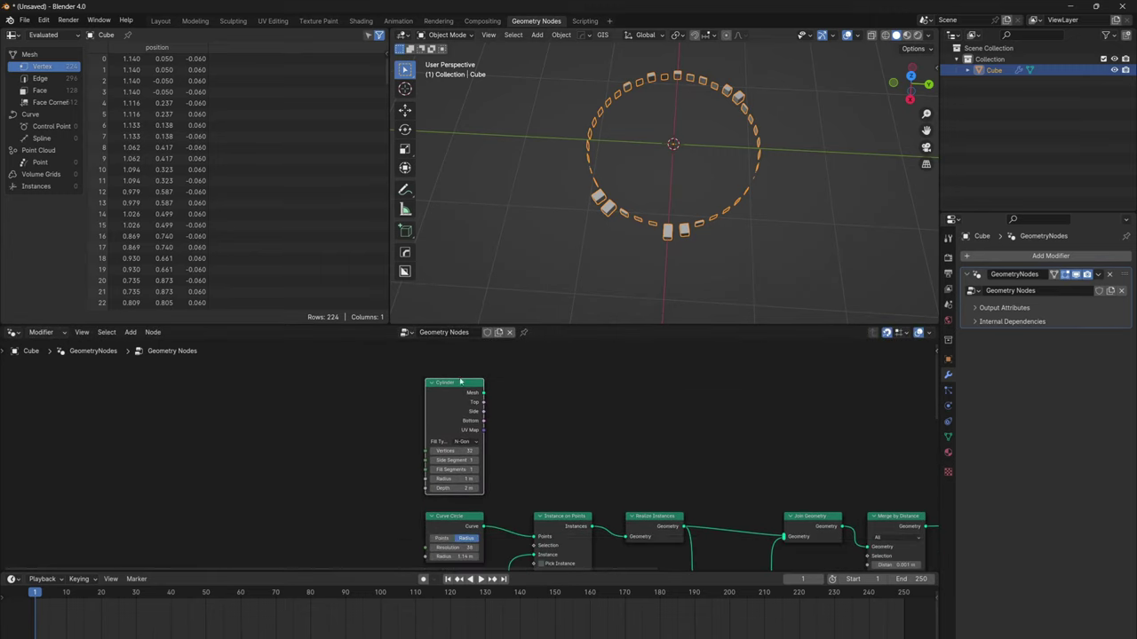
Step: Combine the Cylinder and Merge by Distance outputs in a new Join Geometry feeding Group Output, and set the cylinder's depth to 0.09 m
key("shift+a")
type("join")
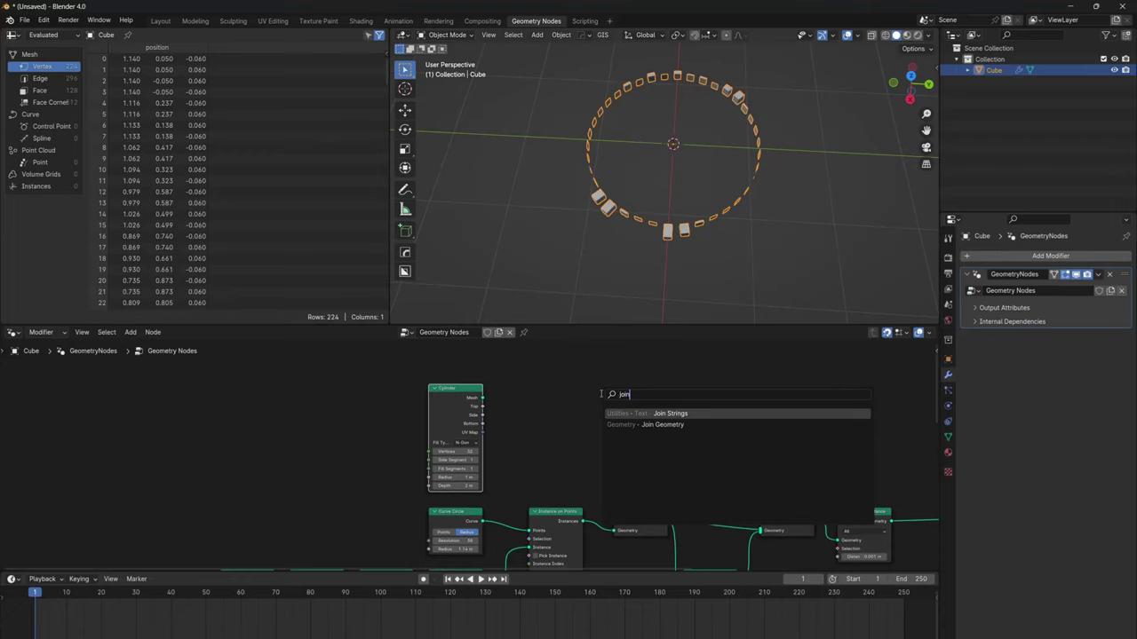
key("Down")
key("Return")
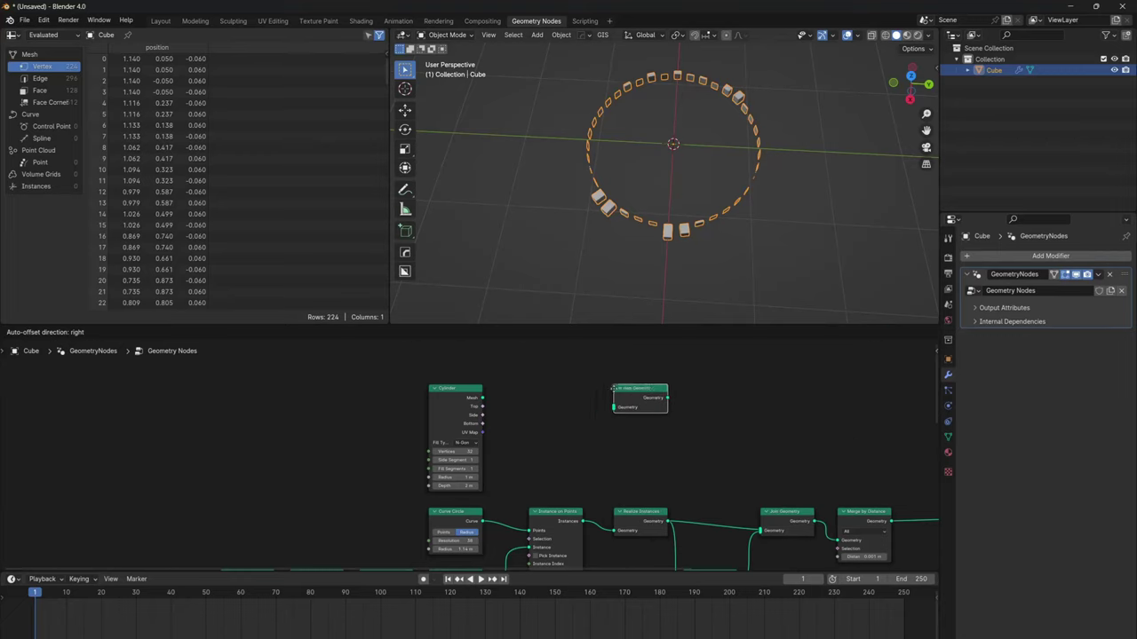
left_click(697, 391)
scroll(686, 418, "down", 3)
middle_click_drag(686, 418, 568, 420)
left_click_drag(638, 501, 505, 419)
left_click_drag(360, 418, 451, 420)
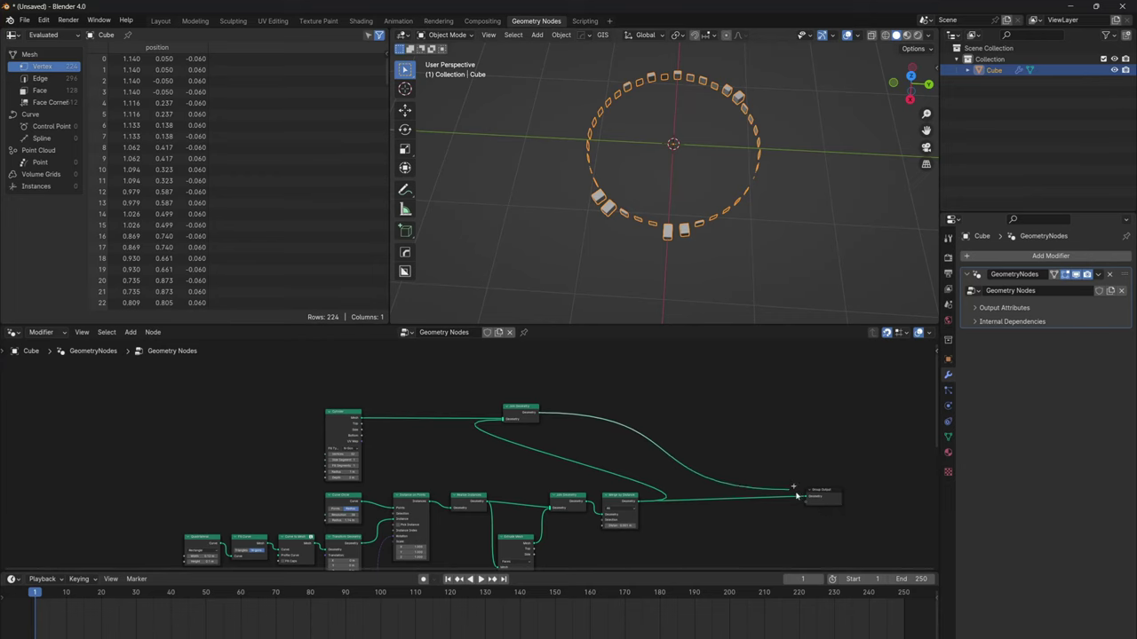
left_click_drag(807, 497, 806, 498)
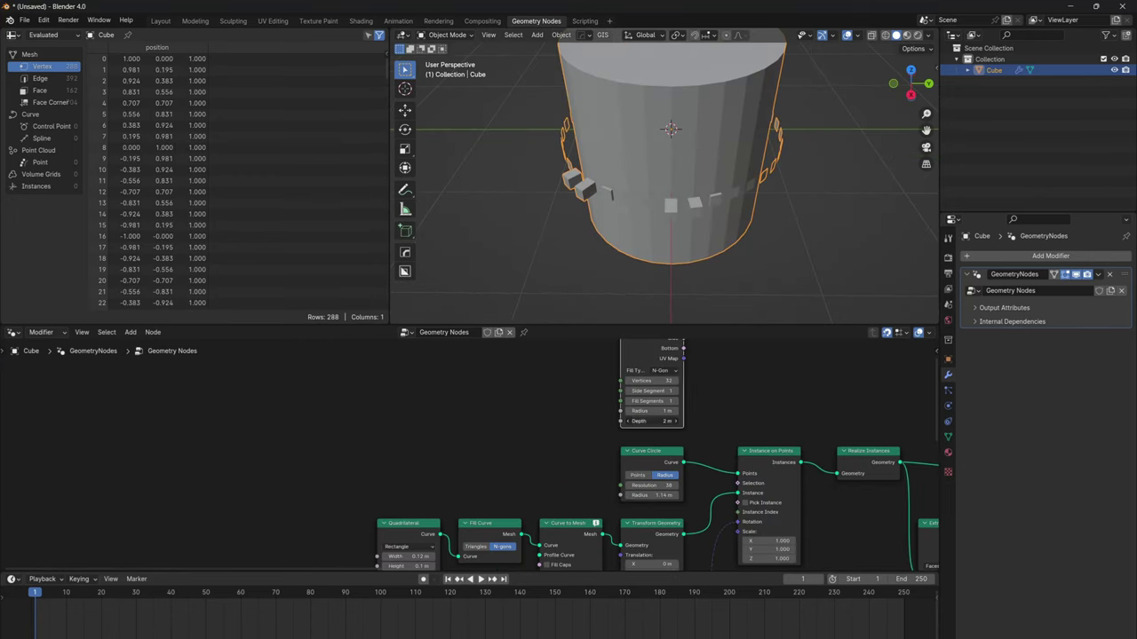
left_click_drag(658, 421, 608, 421)
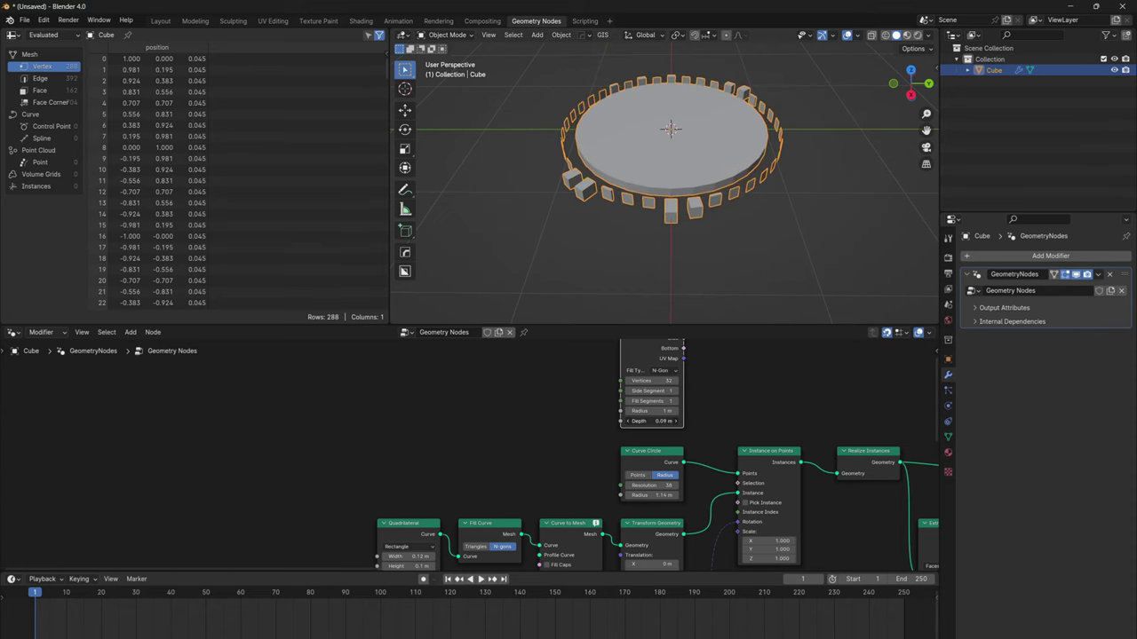
Step: Insert a Set Material node on the link between Cylinder and the final Join Geometry
type("set mater")
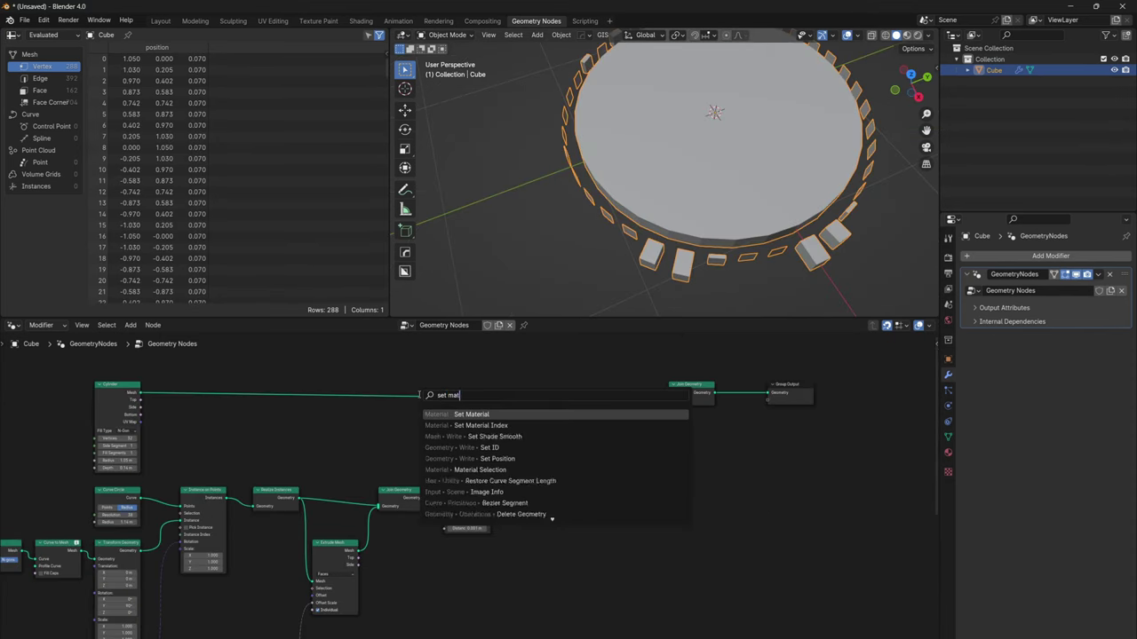
key("Return")
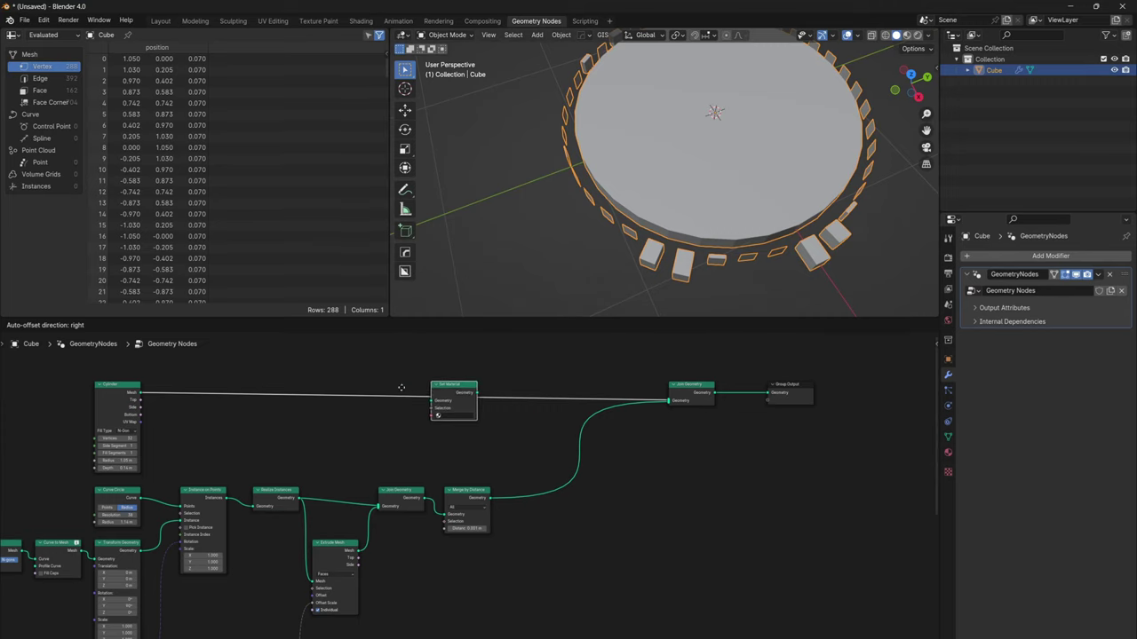
left_click(391, 395)
Step: Duplicate the Set Material node and insert the copy between Merge by Distance and the final Join Geometry
scroll(356, 417, "up", 3)
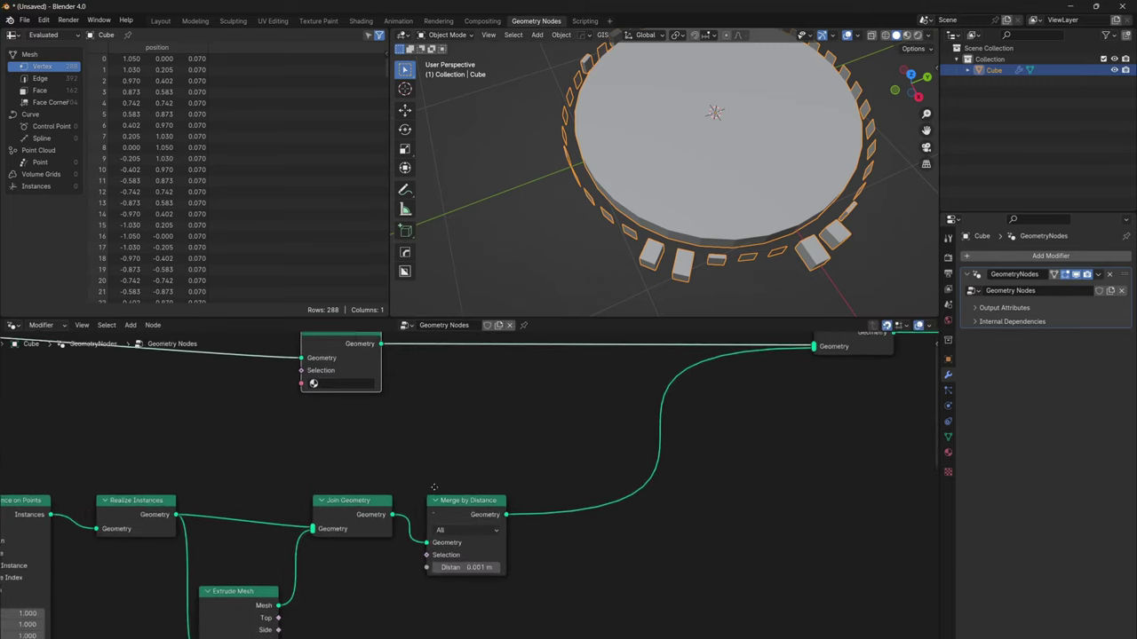
key("shift+d")
scroll(502, 442, "down", 2)
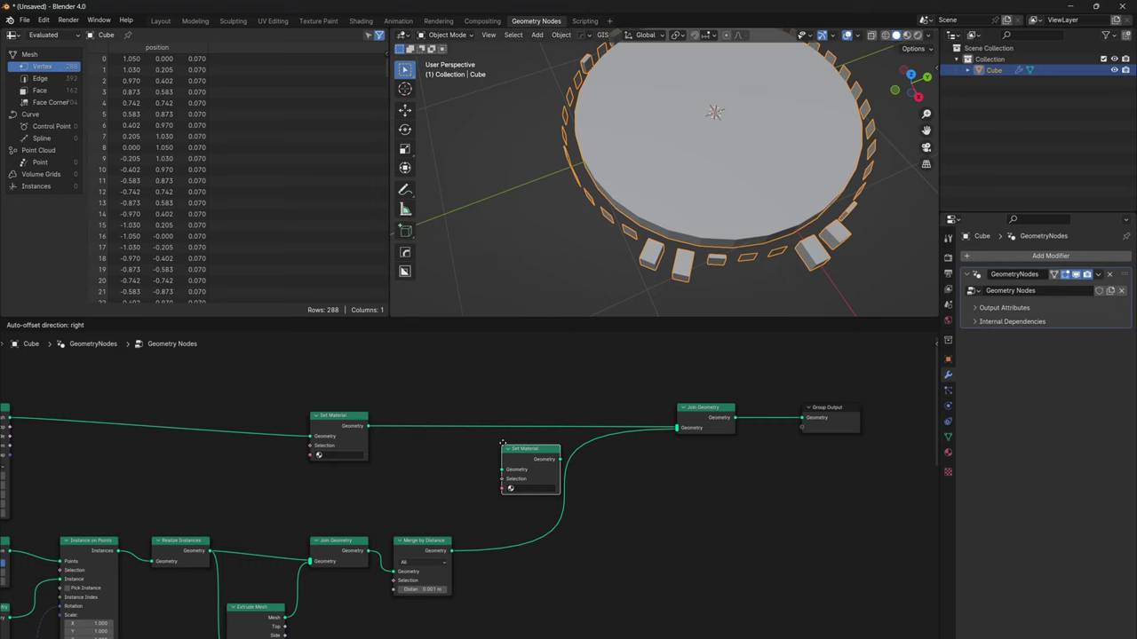
left_click(528, 534)
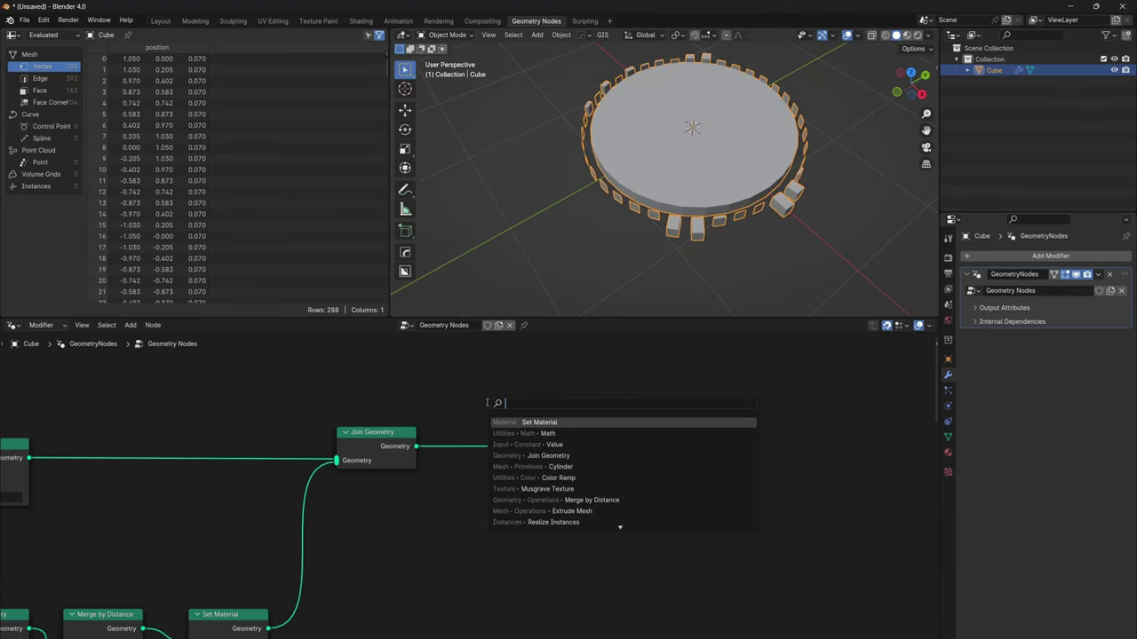
Step: Insert a Geometry Switch node between the final Join Geometry and Group Output
type("switch")
key("Return")
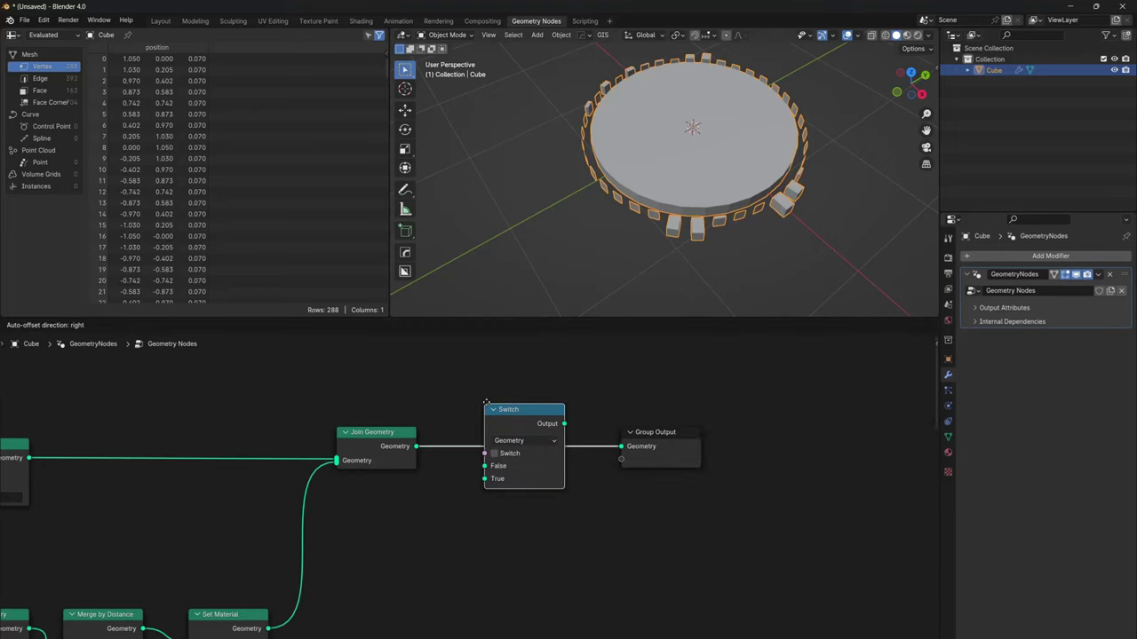
left_click(484, 409)
scroll(468, 467, "down", 2)
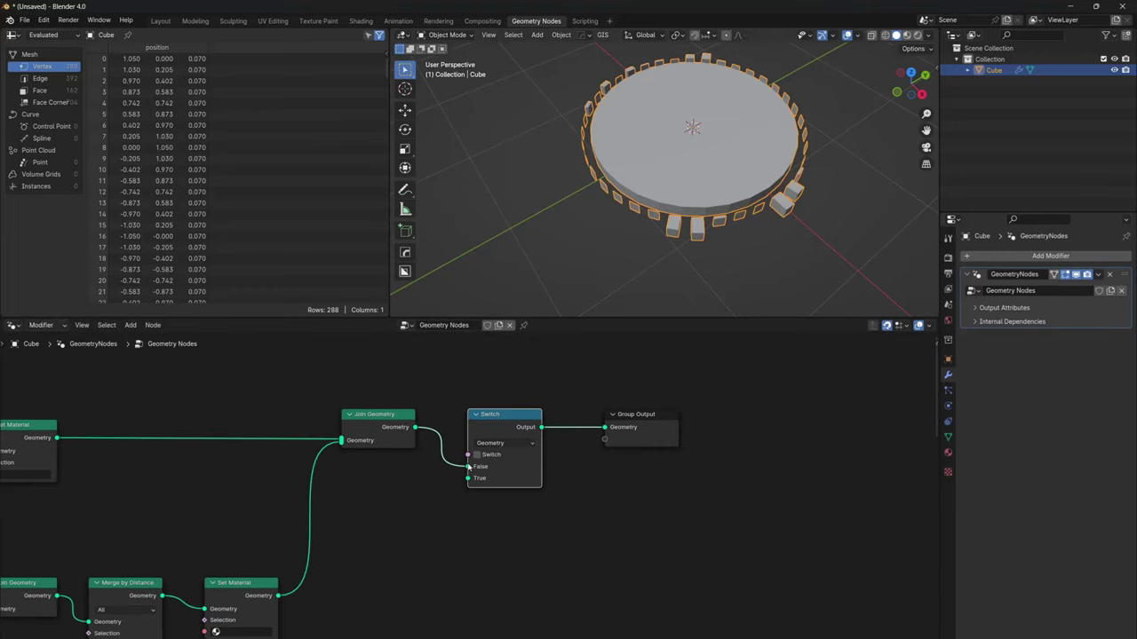
Step: Connect Join Geometry to the Switch's True input and the bars' Set Material to False, and toggle the switch to test it
left_click_drag(470, 480, 468, 479)
left_click_drag(278, 596, 472, 470)
left_click(477, 455)
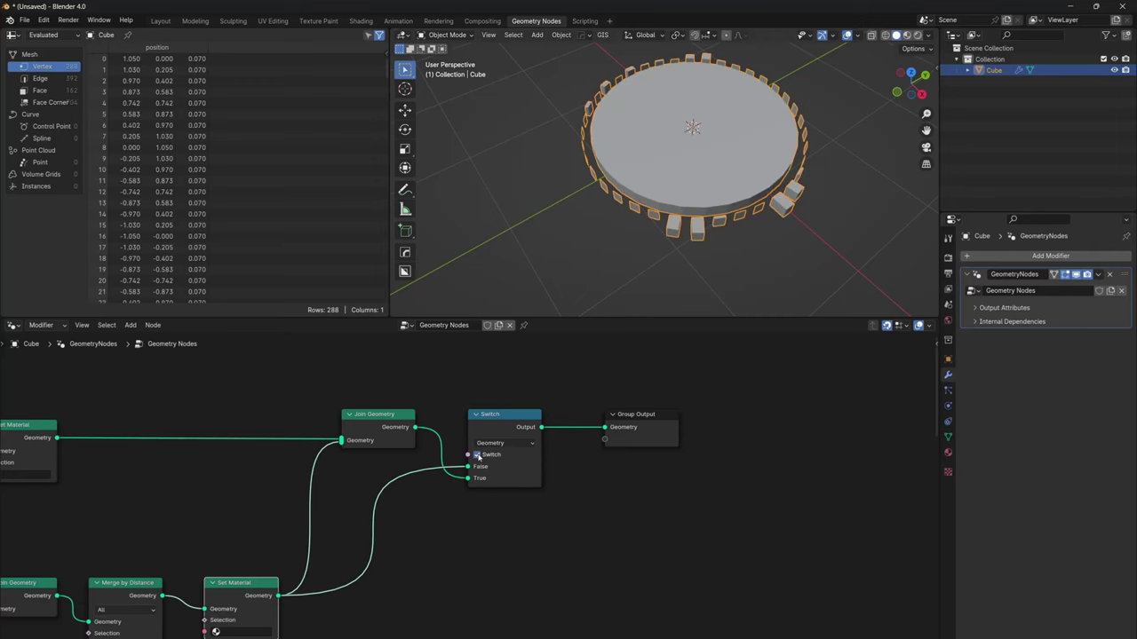
left_click(477, 455)
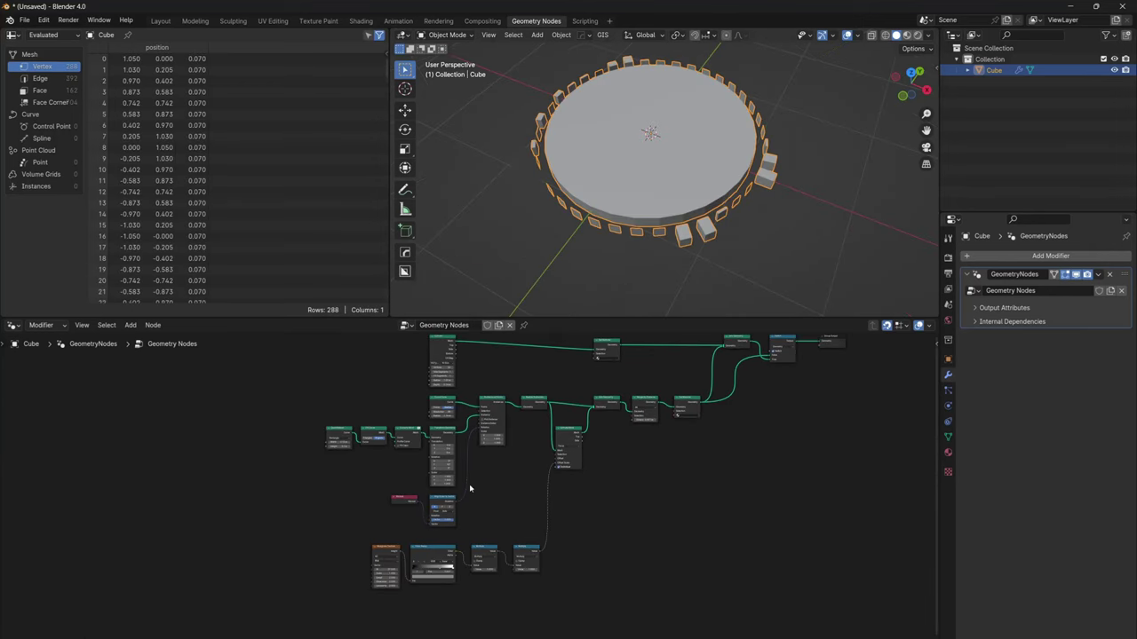
Step: Select all the nodes in the tree and combine them into a node group
scroll(363, 512, "down", 2)
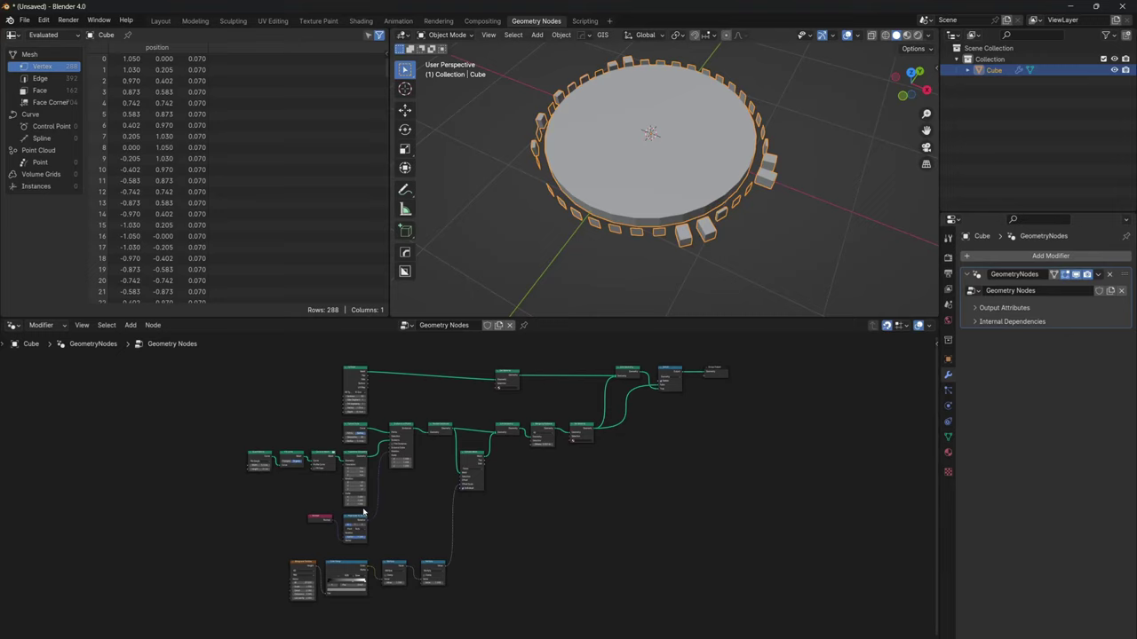
middle_click_drag(363, 512, 403, 507)
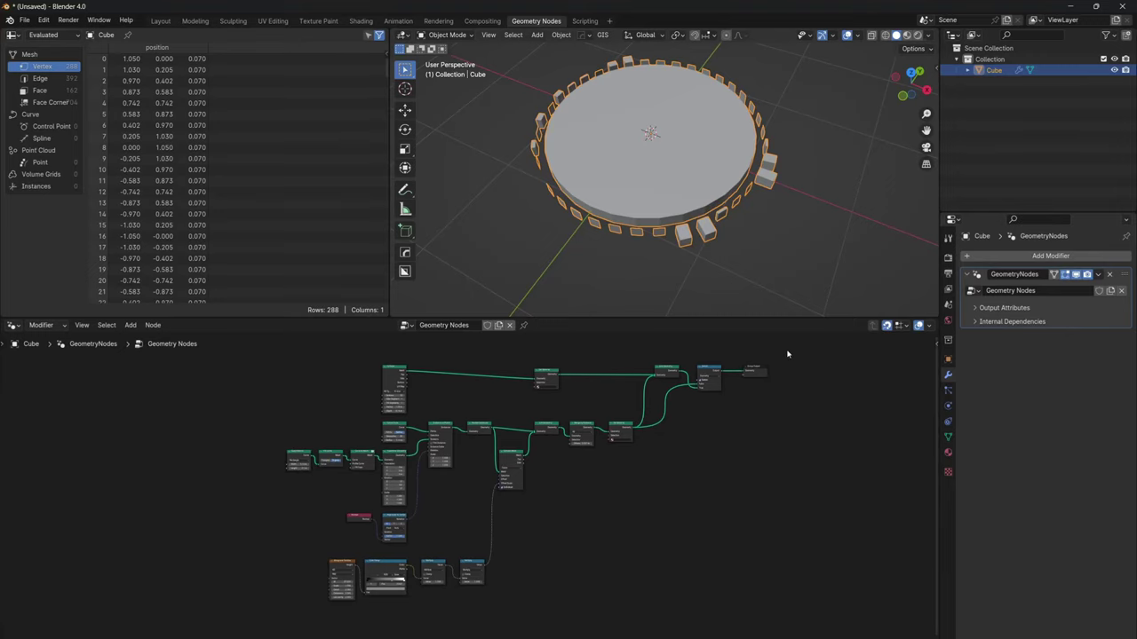
scroll(503, 467, "up", 1)
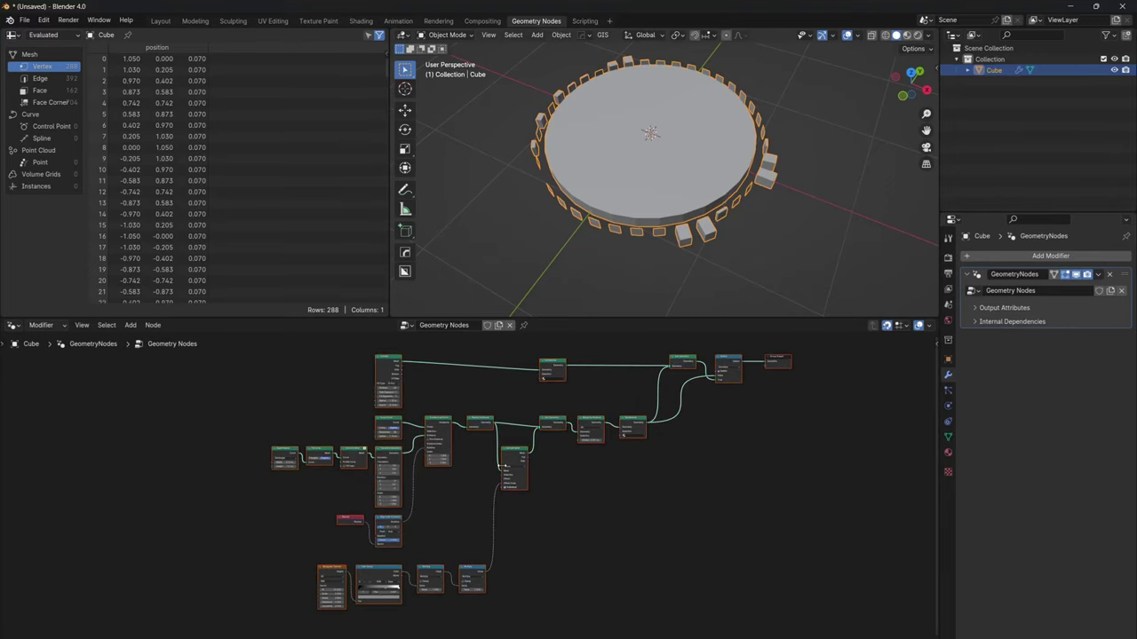
key("ctrl+g")
scroll(502, 466, "up", 4)
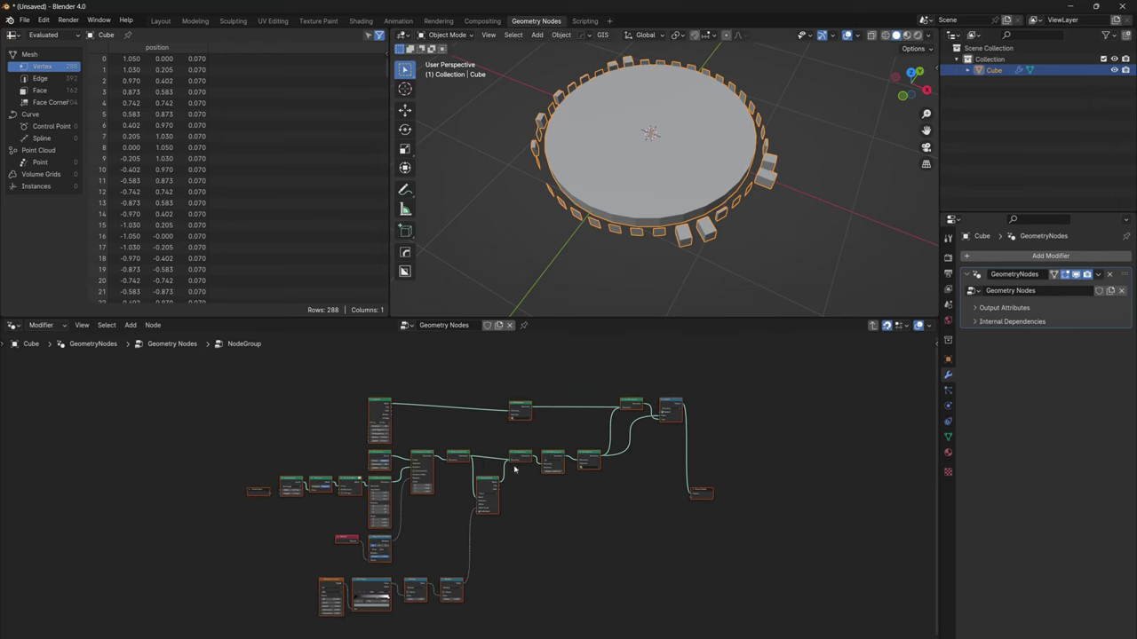
Step: Move the Group Input node farther away from the Quadrilateral node and check the node group from the parent tree
scroll(434, 435, "up", 1)
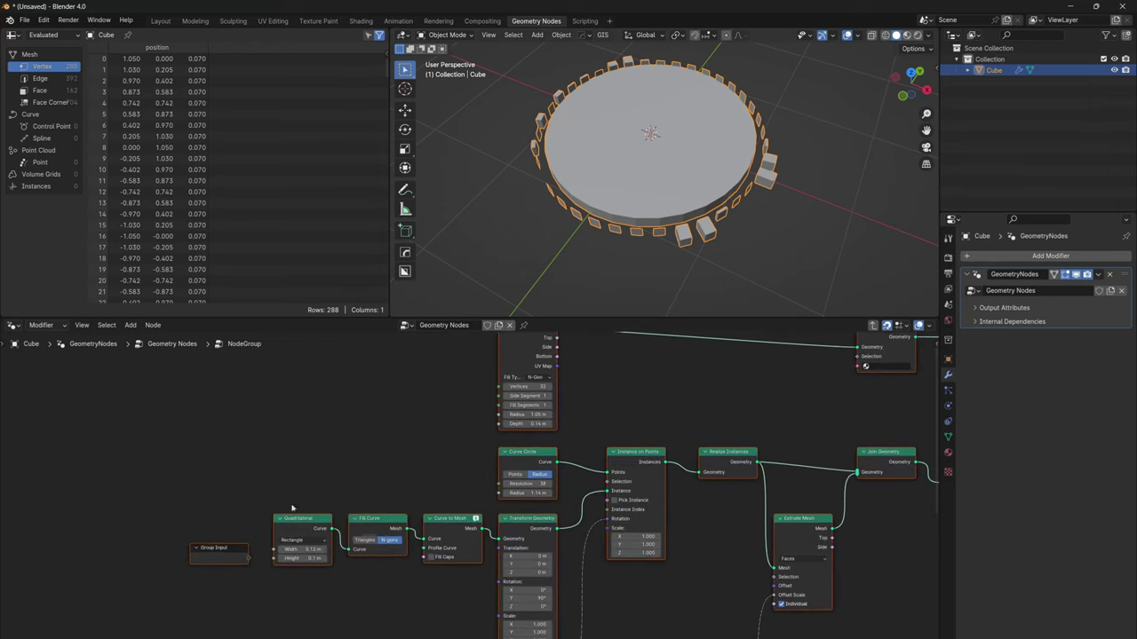
left_click_drag(217, 547, 114, 556)
key("Tab")
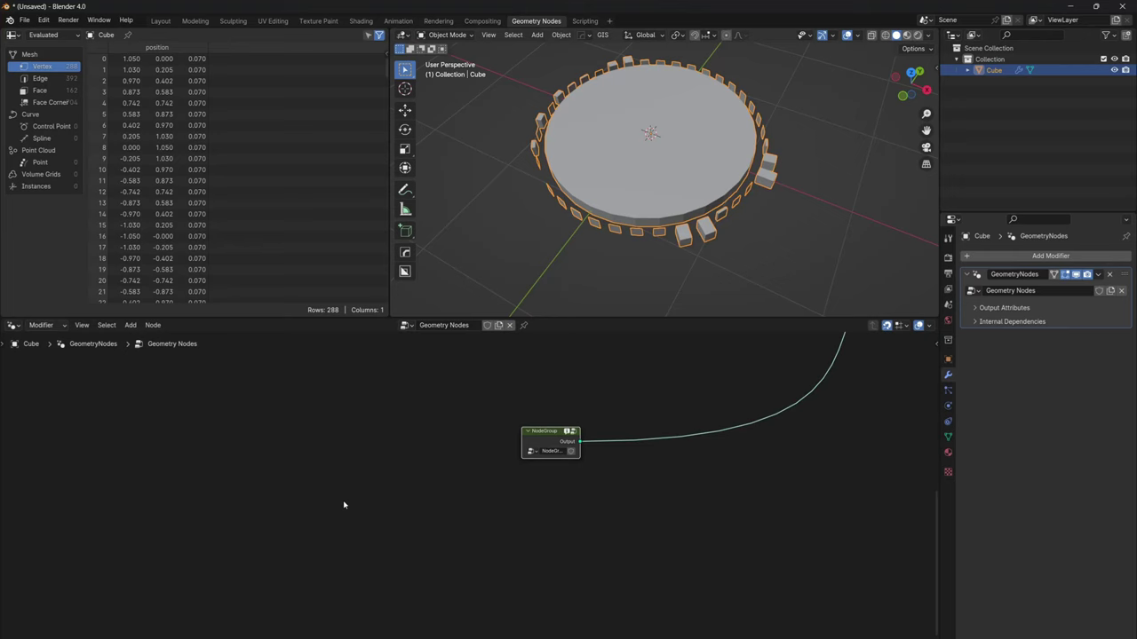
scroll(581, 458, "up", 2)
left_click(610, 412)
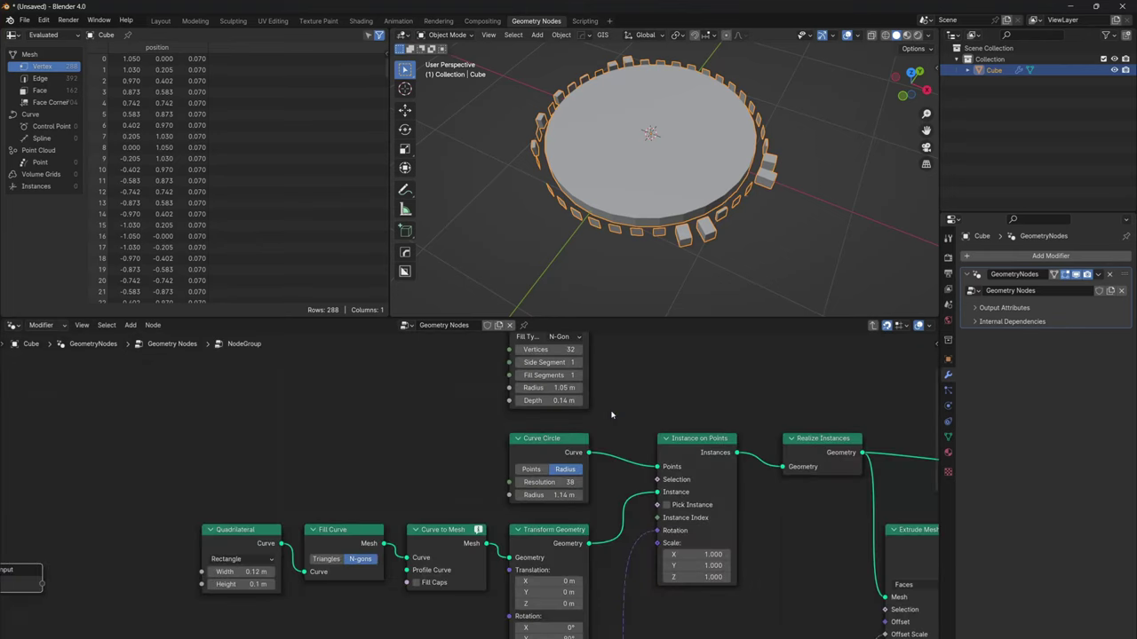
scroll(413, 532, "down", 2)
scroll(413, 532, "up", 2)
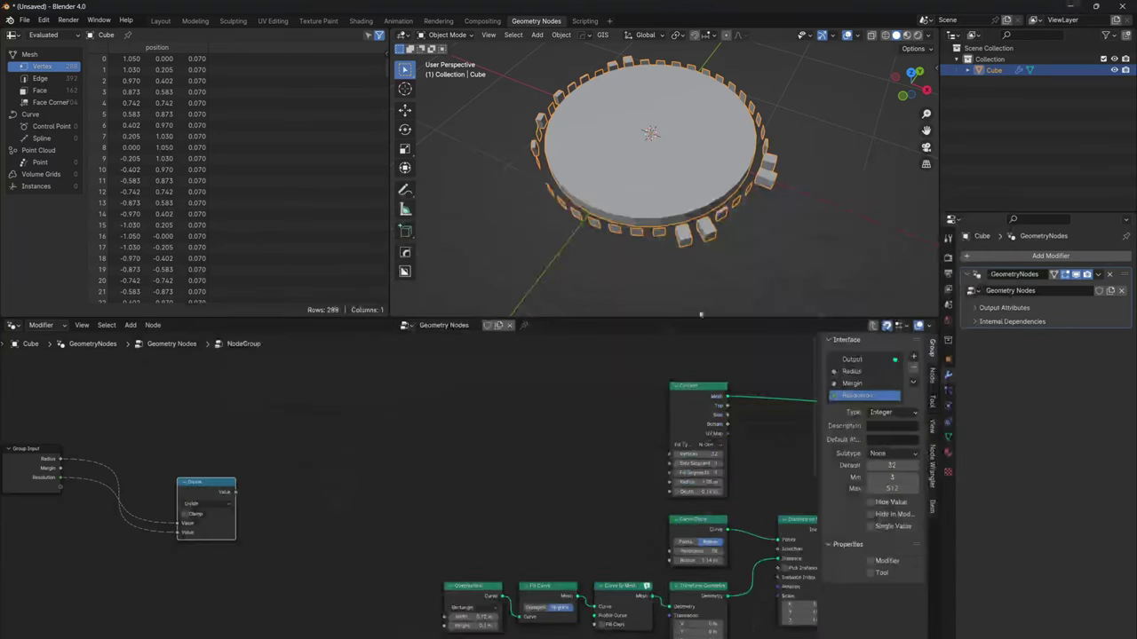
Step: Duplicate the Divide node below the original with a second value of 10, and place a Switch node beside the pair
middle_click_drag(222, 493, 383, 418)
key("shift+d")
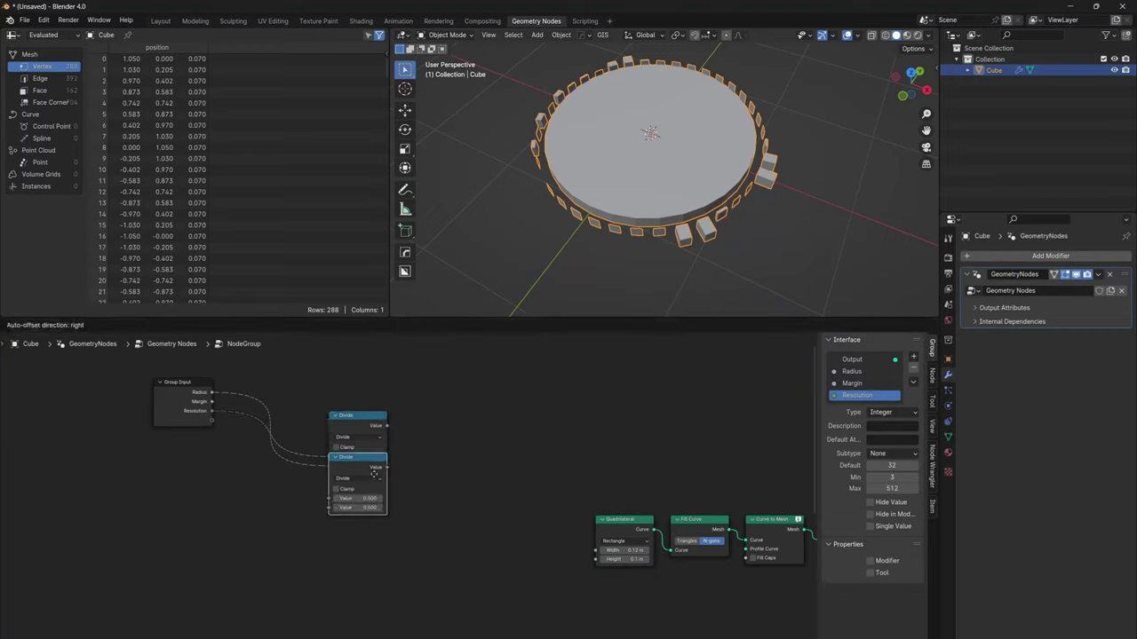
left_click(374, 508)
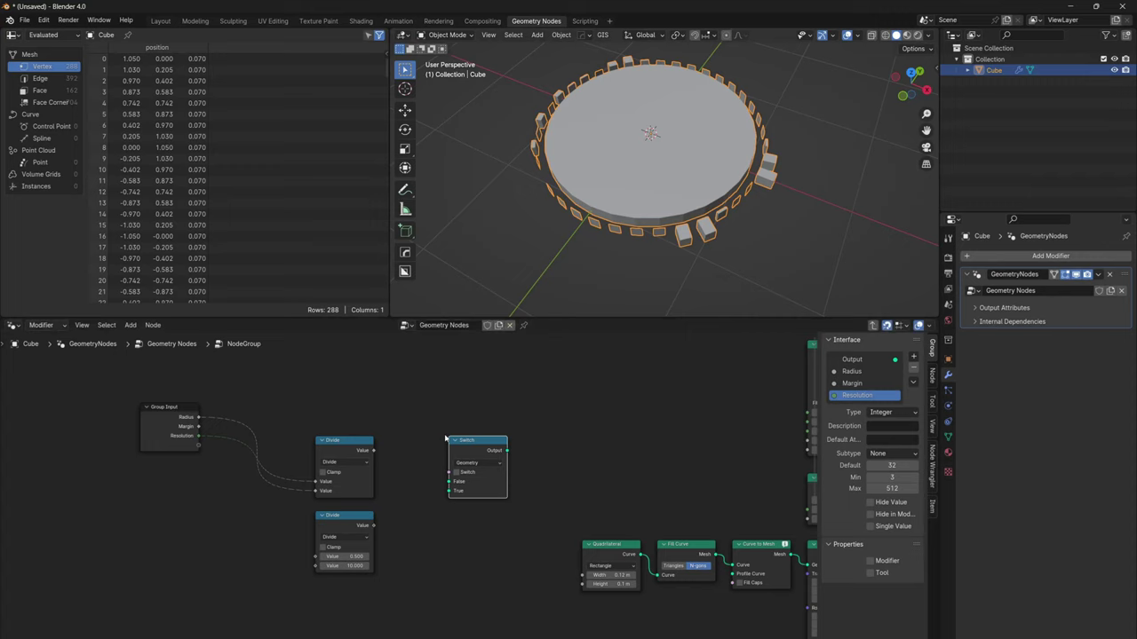
left_click(427, 454)
scroll(389, 526, "up", 2)
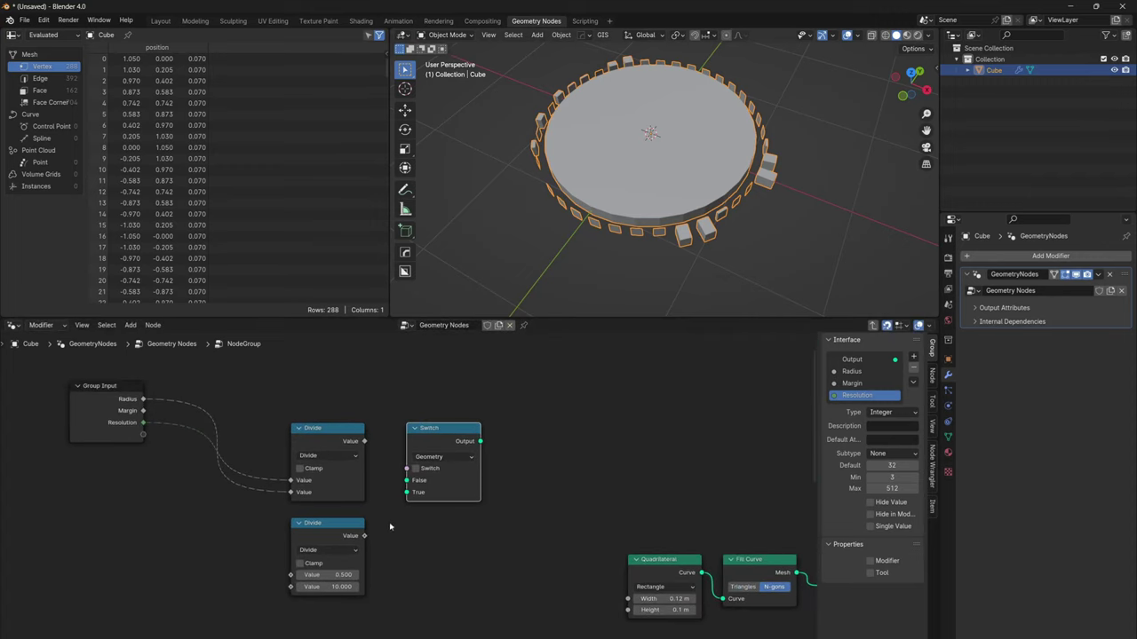
Step: Set the Switch type to Float and connect the upper Divide to False and the lower Divide to True
left_click_drag(363, 441, 392, 461)
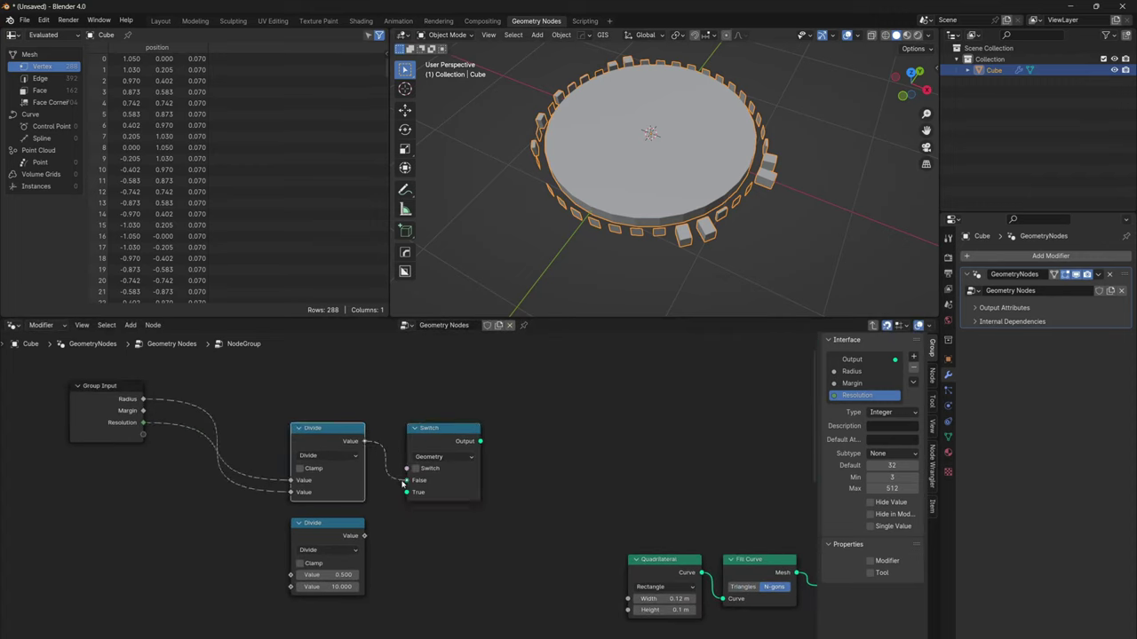
left_click(444, 457)
left_click(439, 488)
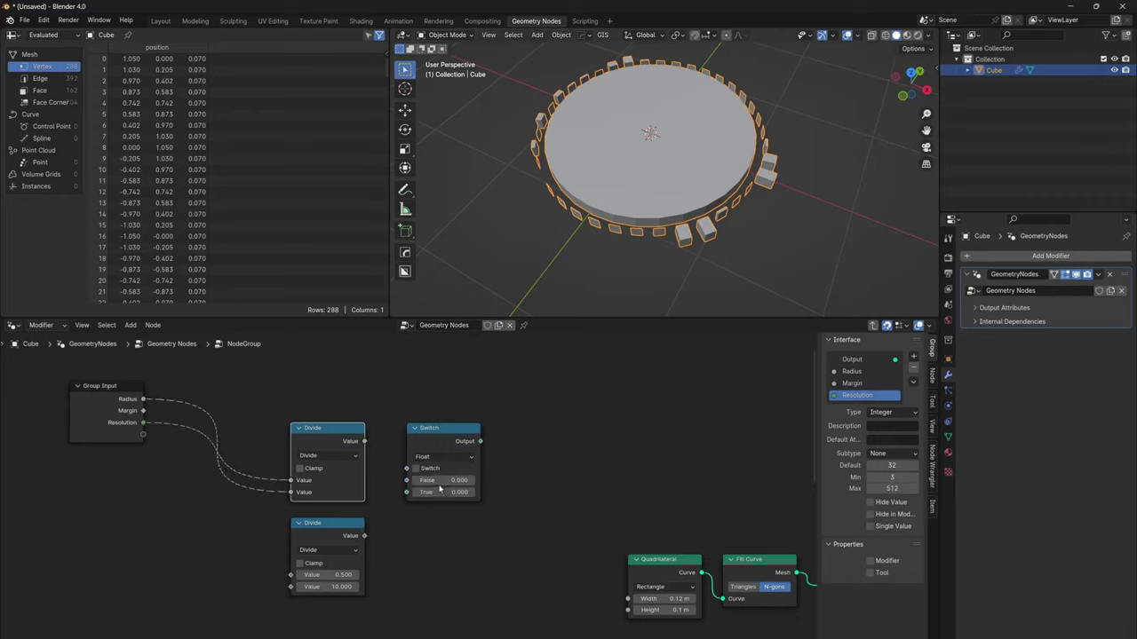
left_click_drag(407, 500, 407, 492)
Step: Wire the Resolution input through a reroute to Cylinder Vertices and Curve Circle Resolution, and the Switch Output to both nodes' Radius inputs
scroll(222, 551, "down", 2)
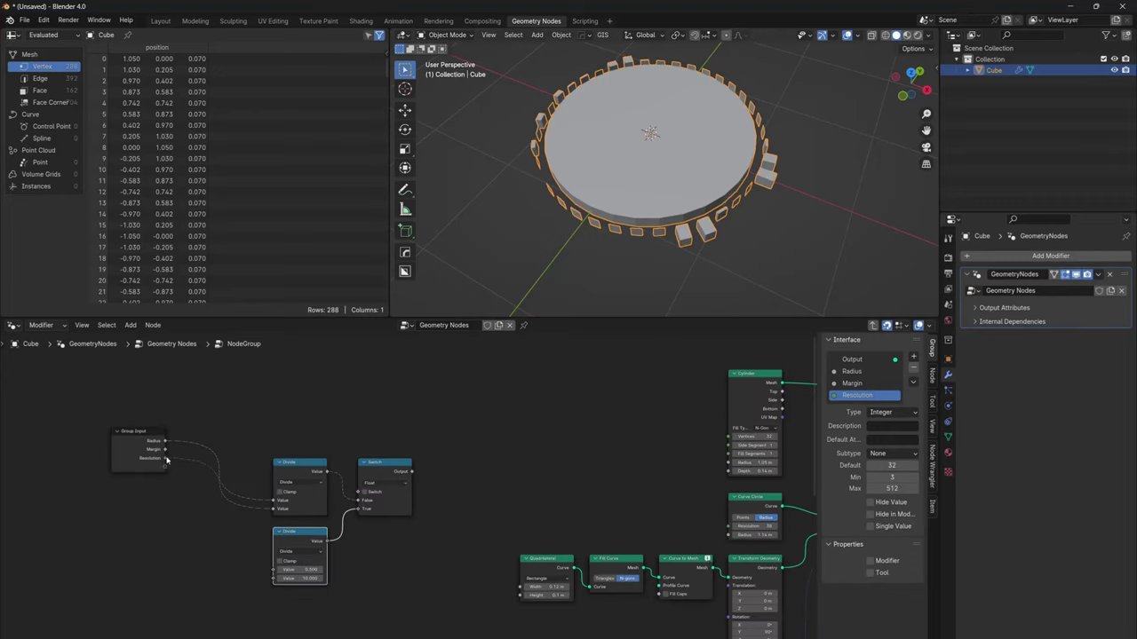
left_click_drag(725, 438, 728, 437)
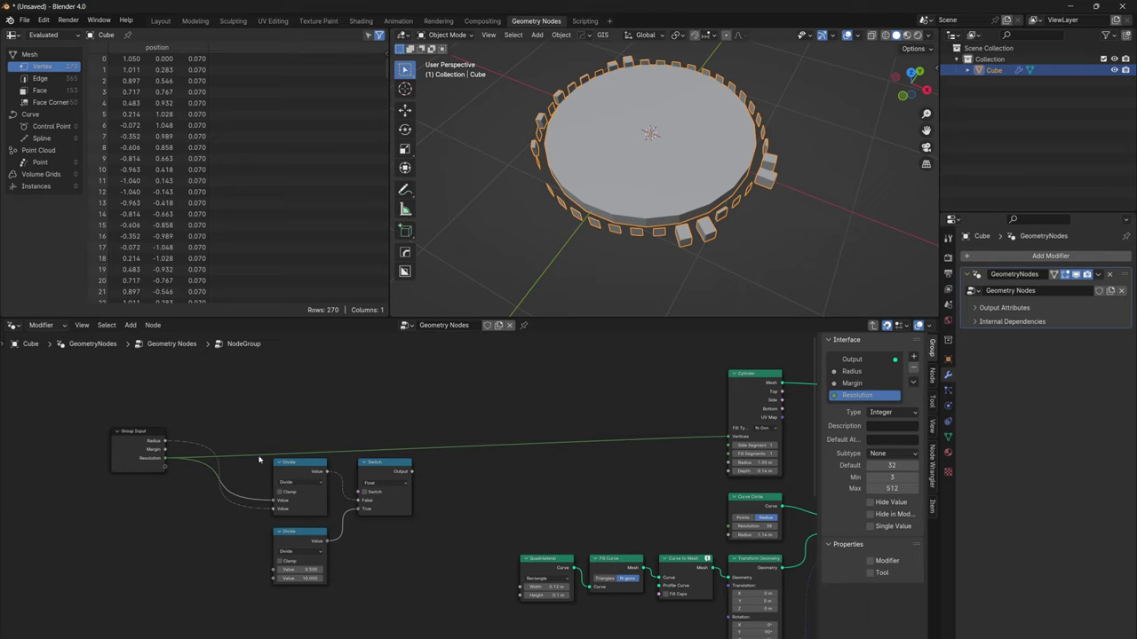
left_click_drag(619, 513, 729, 526)
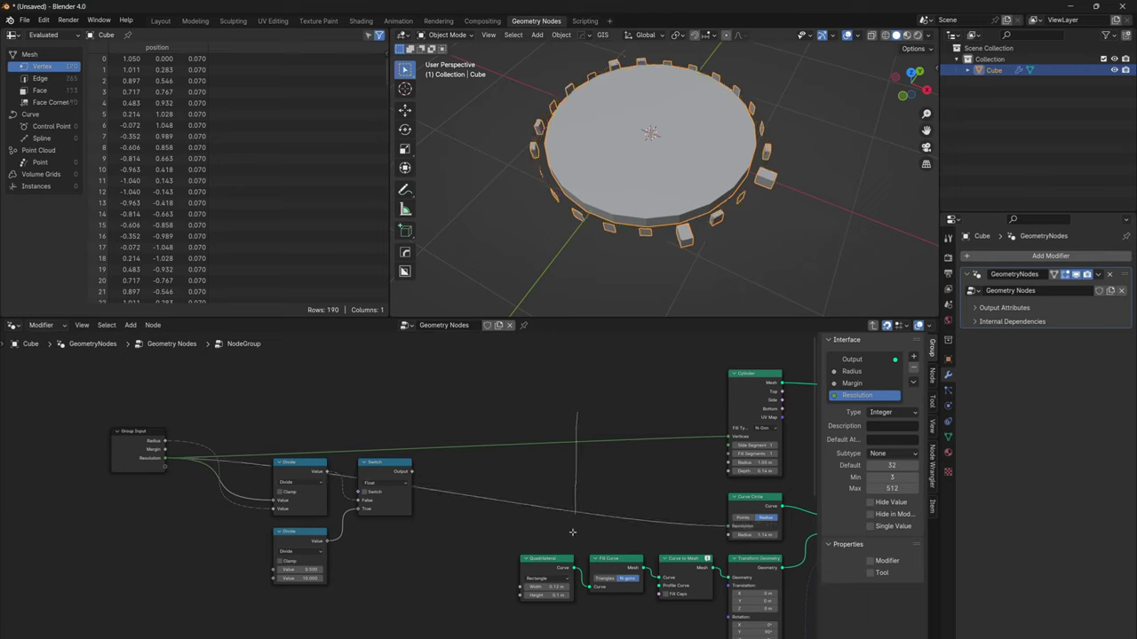
right_click_drag(572, 532, 573, 530, "shift")
key("g")
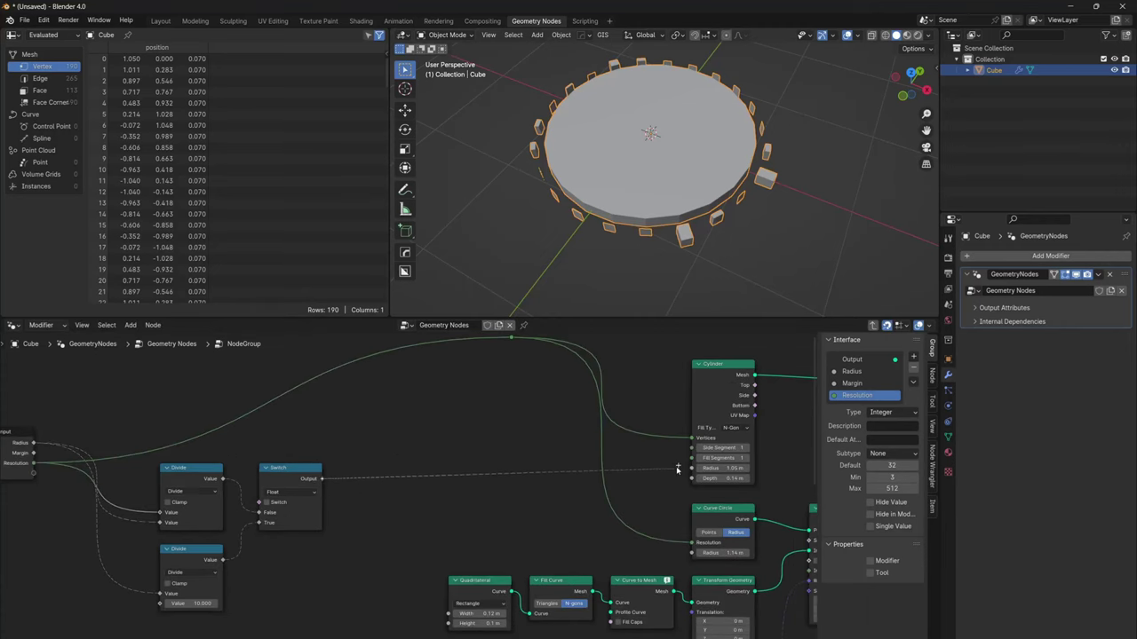
left_click_drag(677, 470, 691, 468)
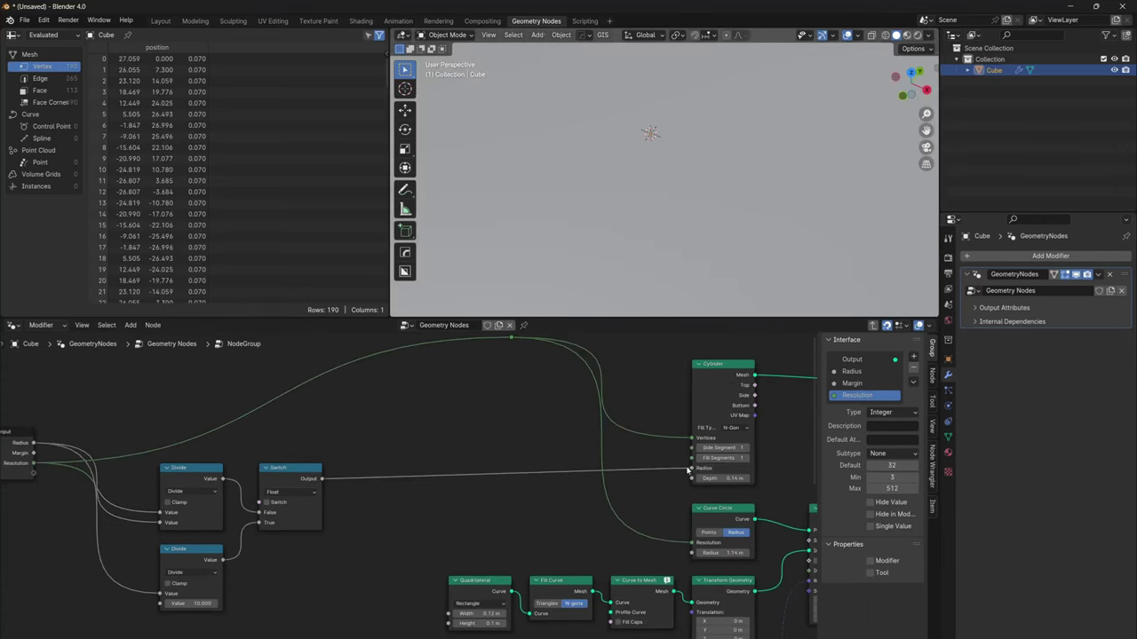
left_click_drag(674, 549, 694, 553)
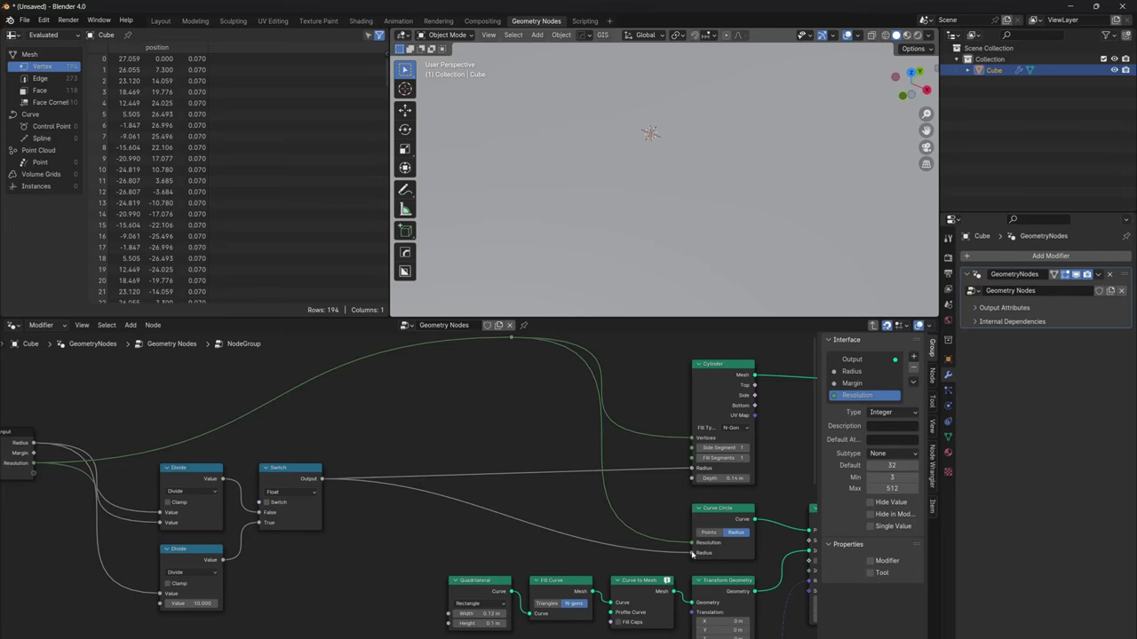
Step: Expose the float Switch's condition as the Even Spacing group input and swap the Divide links between False and True
middle_click_drag(242, 547, 385, 538)
scroll(397, 497, "up", 1)
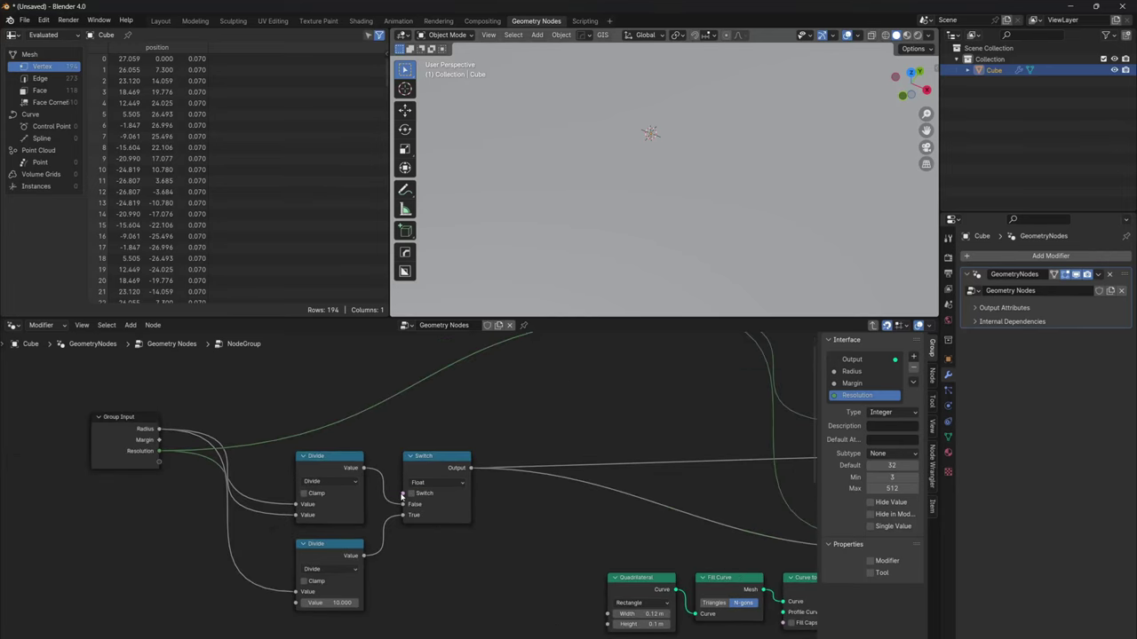
left_click_drag(164, 462, 160, 462)
scroll(254, 581, "up", 2)
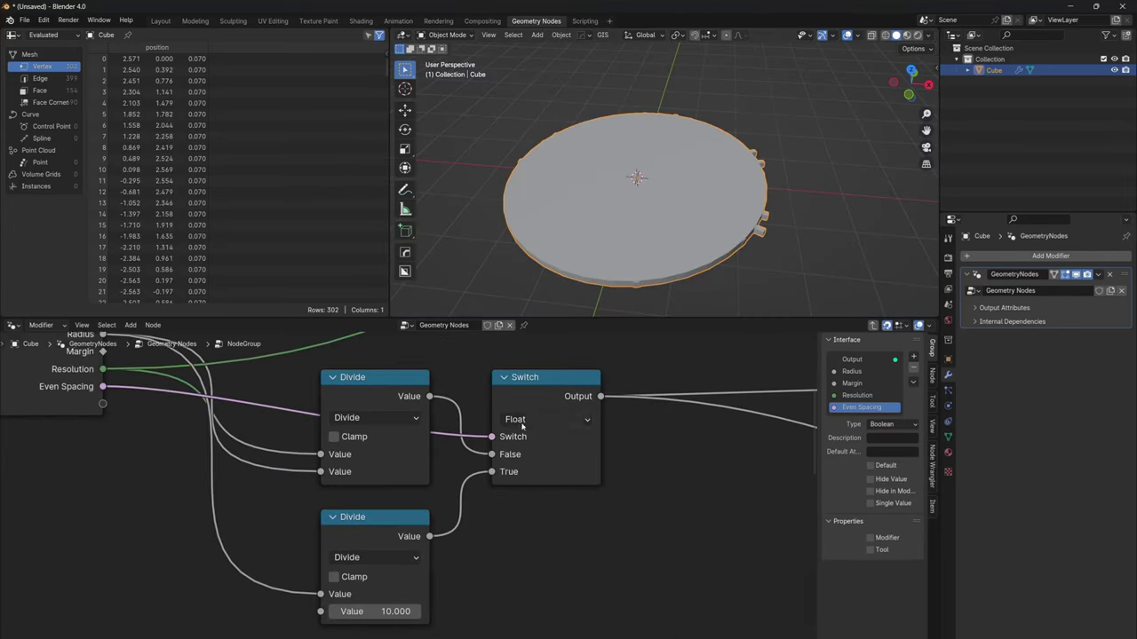
left_click_drag(494, 462, 494, 455)
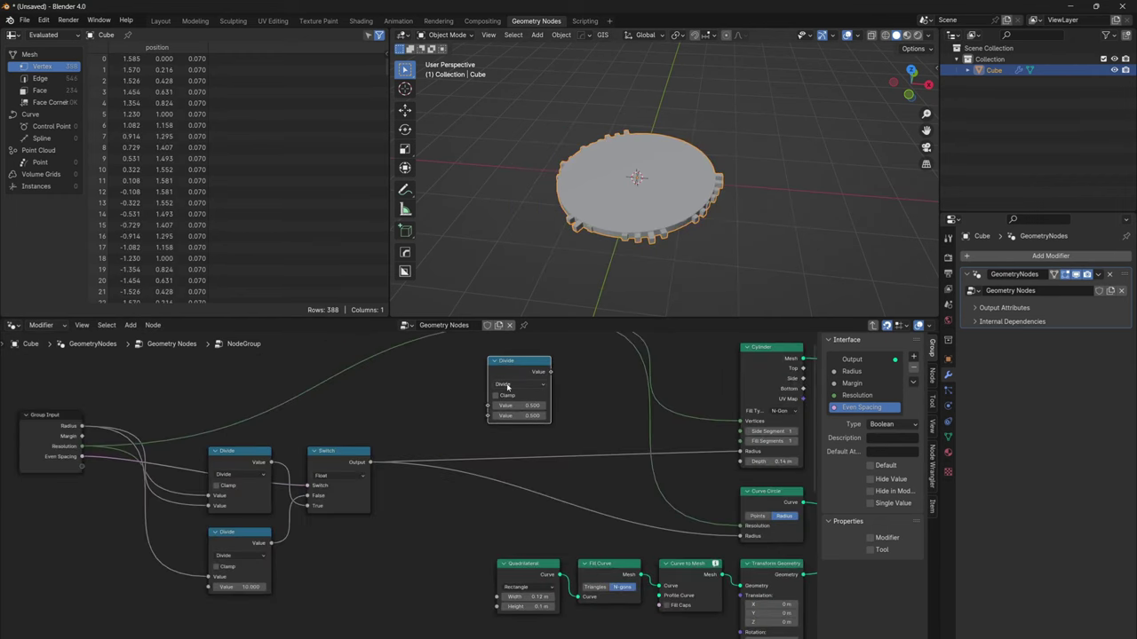
Step: Change the unconnected Divide node to Subtract, insert it before the Cylinder's Radius, and link its second value to the Margin input
left_click(520, 384)
left_click(525, 421)
left_click_drag(511, 360, 582, 416)
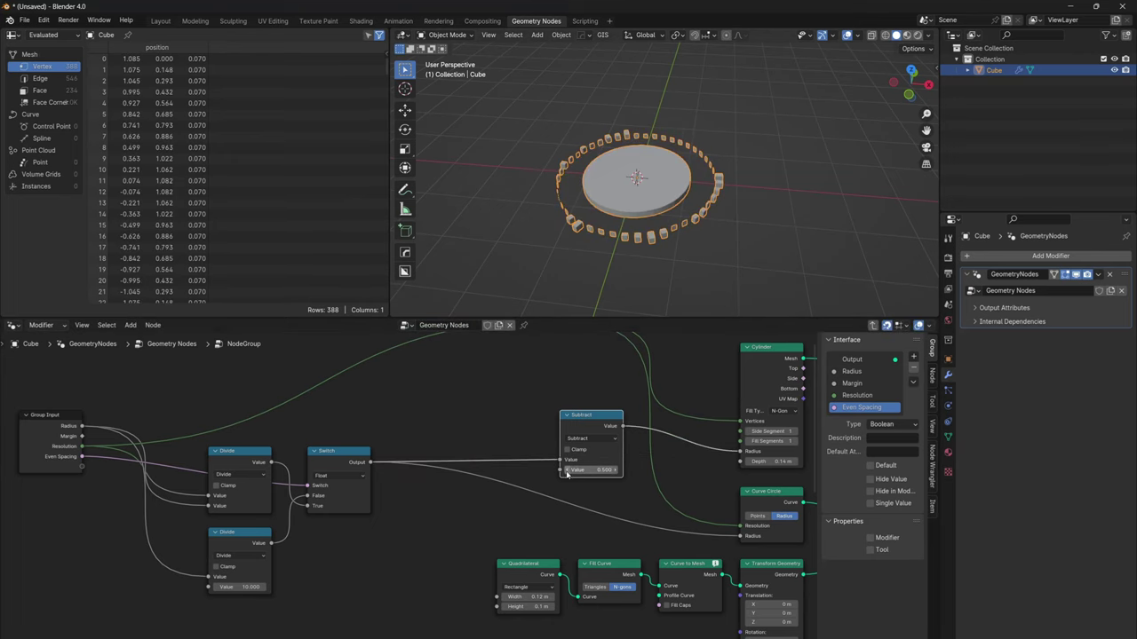
left_click_drag(227, 475, 83, 436)
Step: Leave the node group and set its Margin to 0.1, Radius to 46.4 m and Resolution to 227
key("Tab")
scroll(410, 489, "up", 2)
left_click_drag(441, 499, 379, 500)
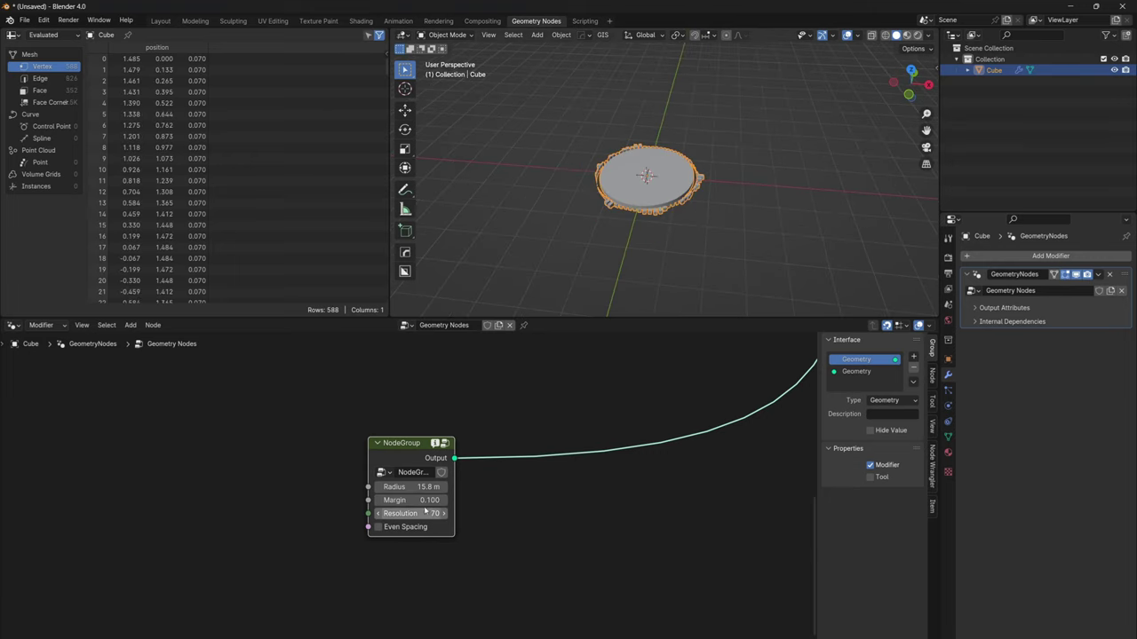
mouse_move(417, 487)
left_mouse_down()
mouse_move(646, 488)
mouse_move(424, 488)
left_mouse_up()
left_click_drag(413, 514, 479, 514)
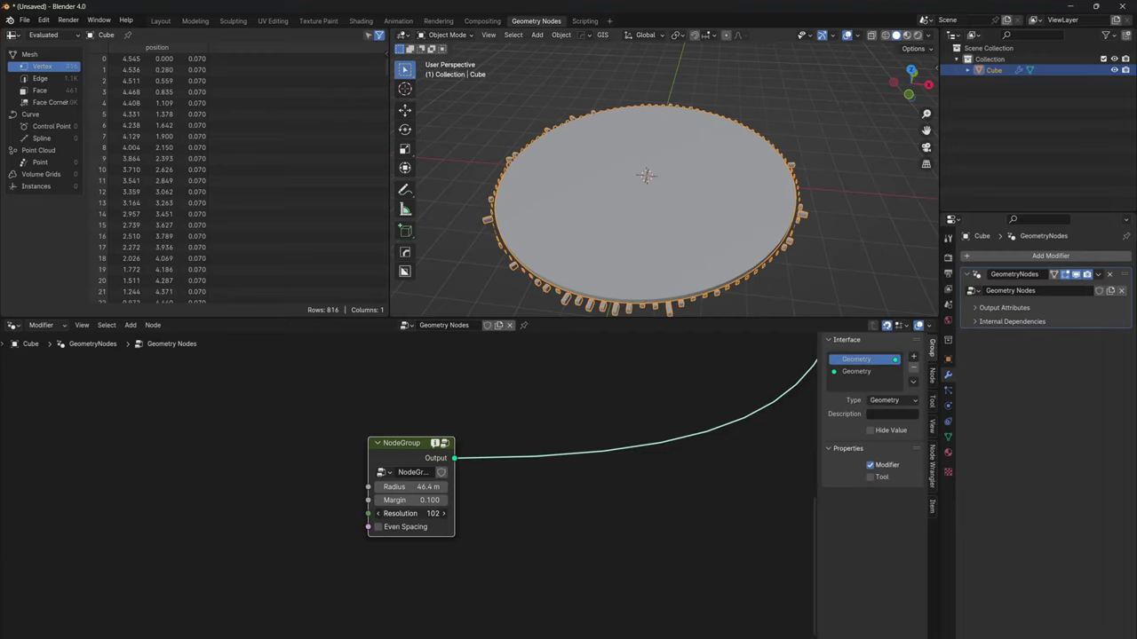
Step: Enable Even Spacing on the node group and readjust its Resolution
left_click(410, 527)
scroll(591, 276, "down", 3)
middle_click_drag(591, 276, 607, 291)
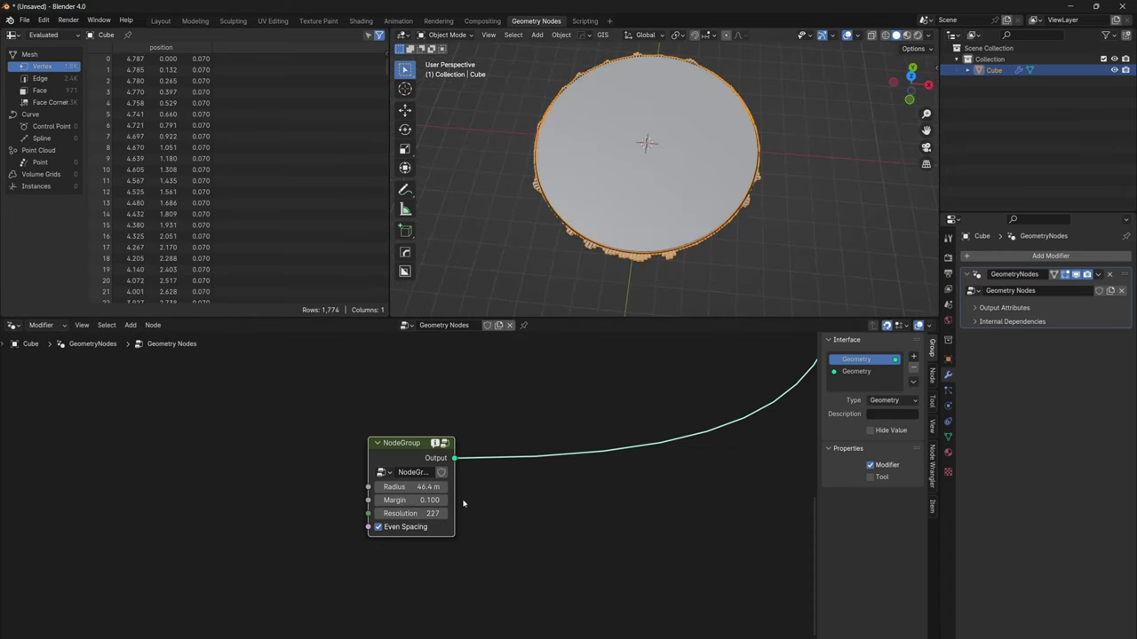
mouse_move(433, 514)
left_mouse_down()
mouse_move(452, 513)
mouse_move(424, 514)
left_mouse_up()
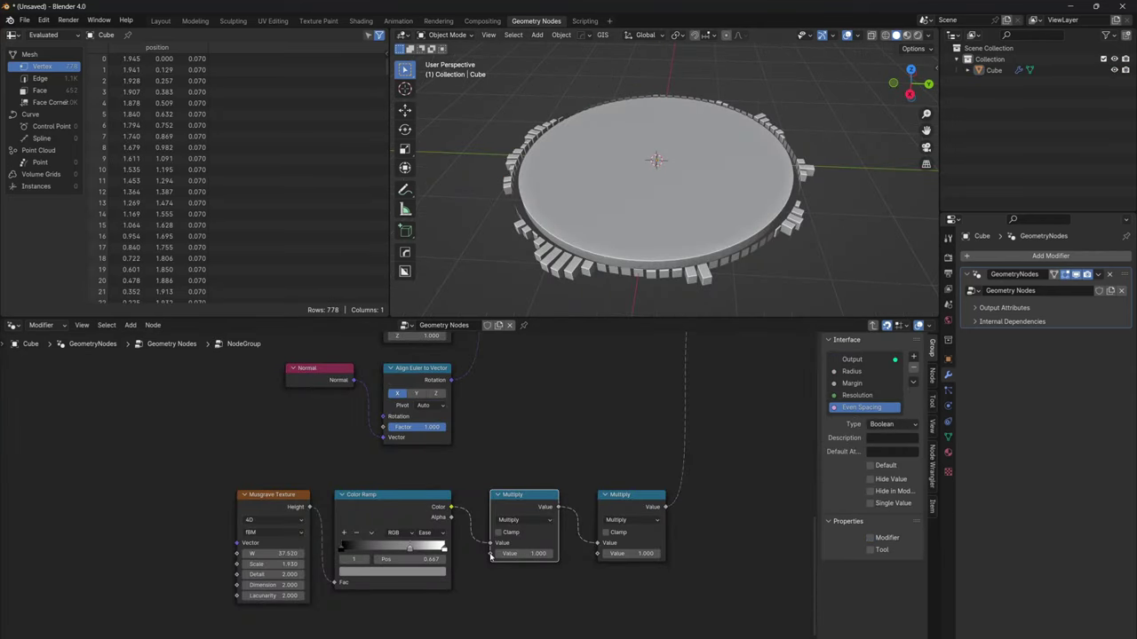
Step: Expose the second value of the first Multiply node after the Color Ramp as a group input named Audio
left_click_drag(461, 553, 170, 451)
left_click_drag(170, 451, 168, 450)
double_click(853, 421)
type("A")
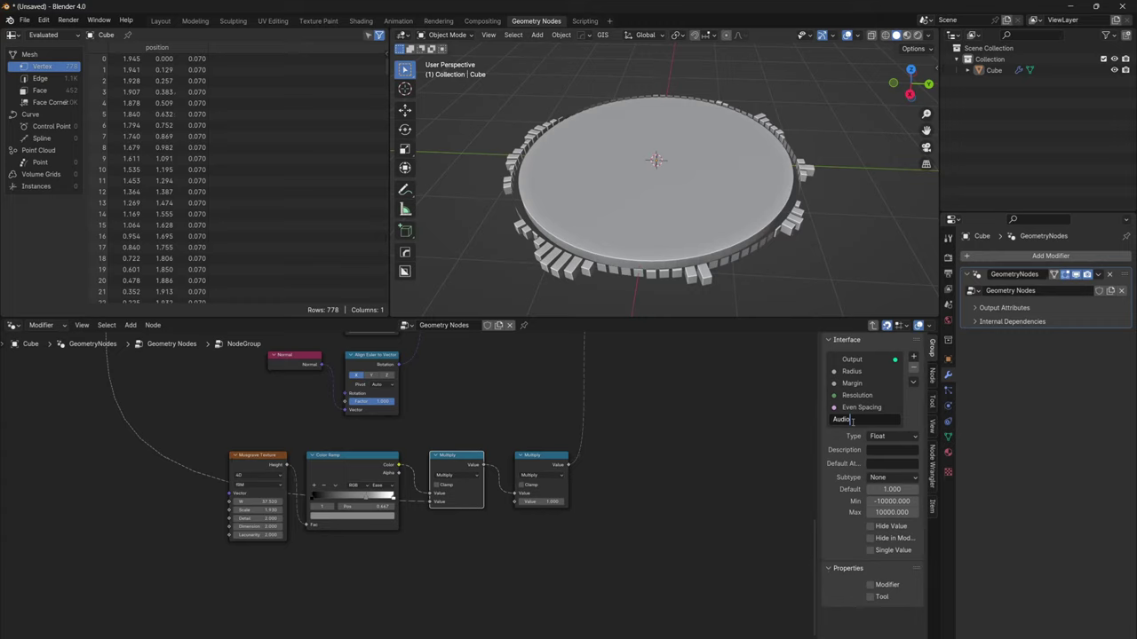
type("udio")
key("Return")
Step: Expose the second value of the last Multiply node as a group input named Intensity
scroll(504, 556, "up", 2)
left_click_drag(459, 532, 170, 501)
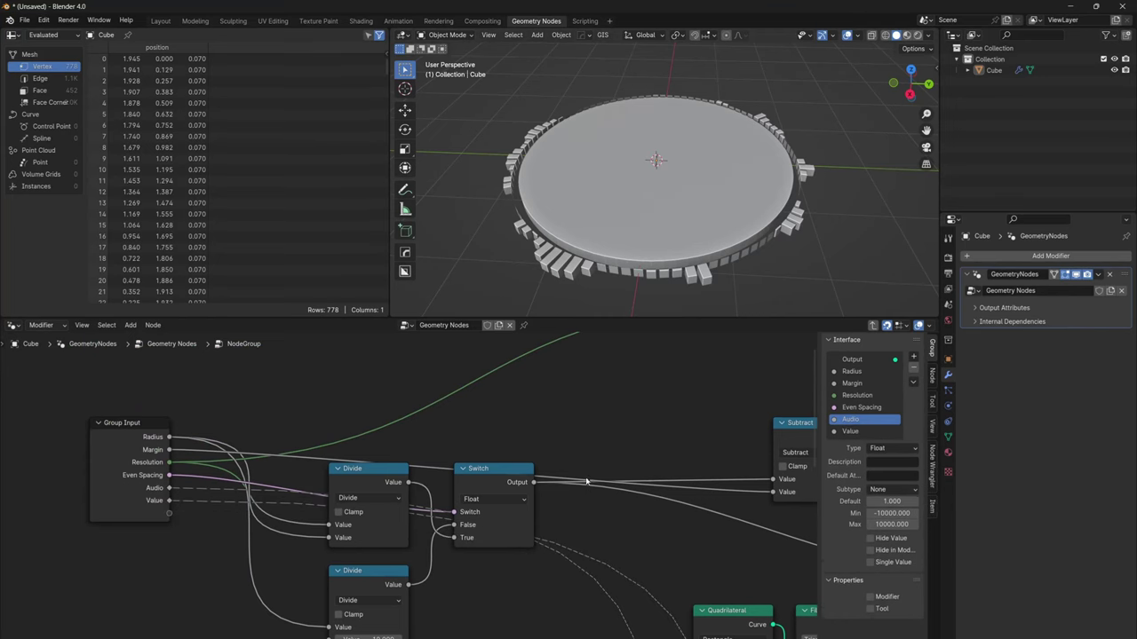
middle_click_drag(809, 470, 675, 417)
double_click(846, 431)
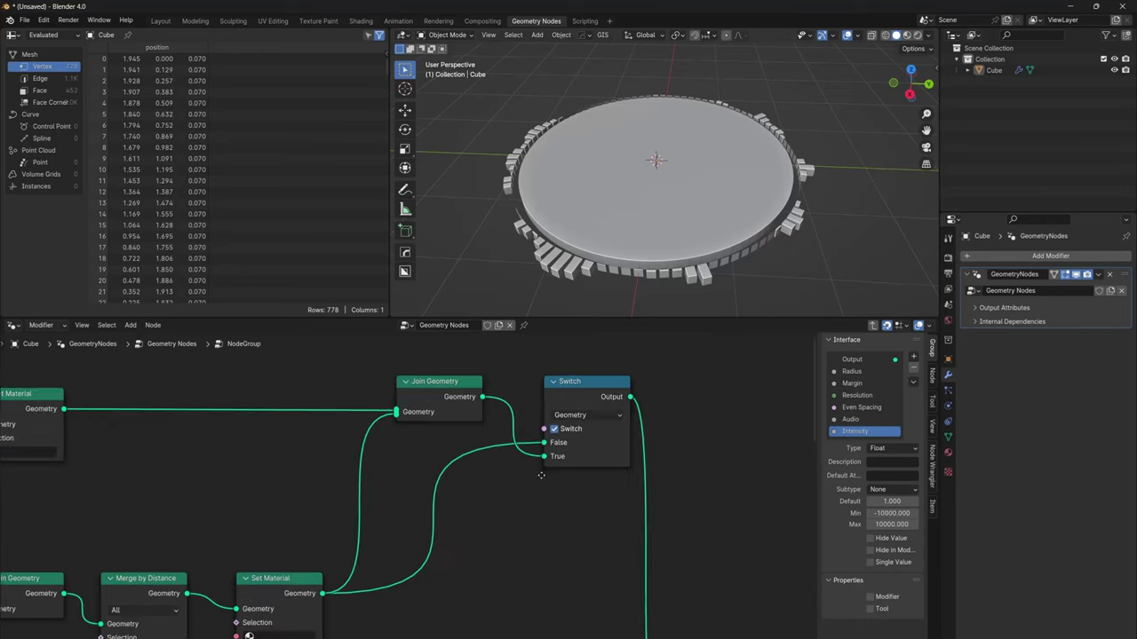
Step: Expose the geometry Switch's condition as Inner Cylinder and the two Set Material nodes' materials as Bar Material and Cylinder material
middle_click_drag(541, 475, 537, 483)
left_click_drag(543, 438, 194, 586)
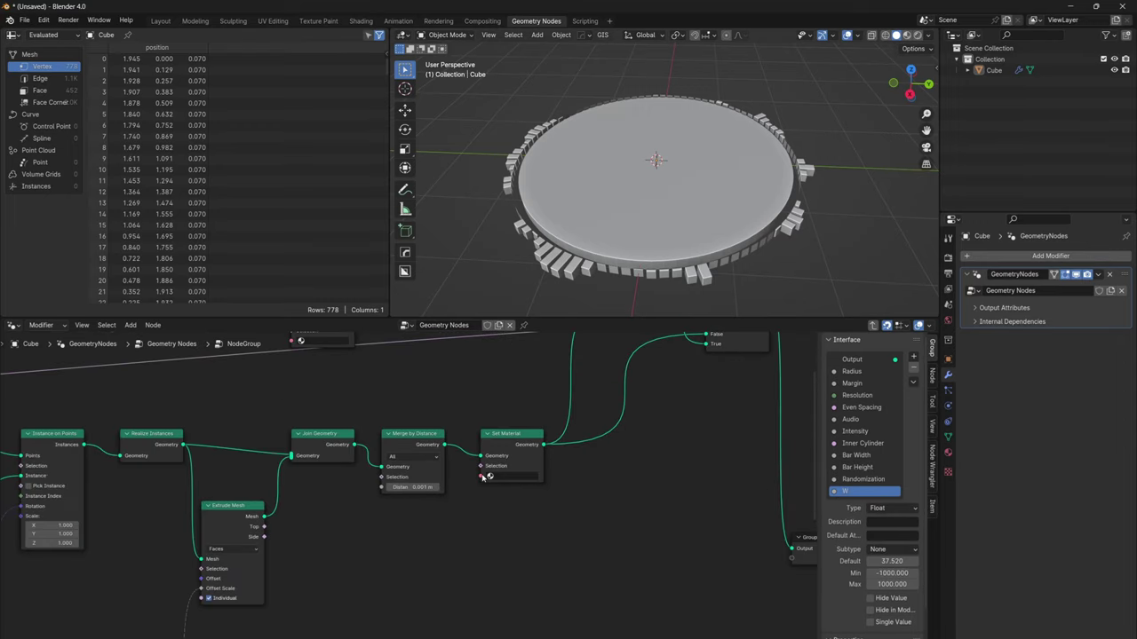
left_click_drag(482, 477, 281, 477)
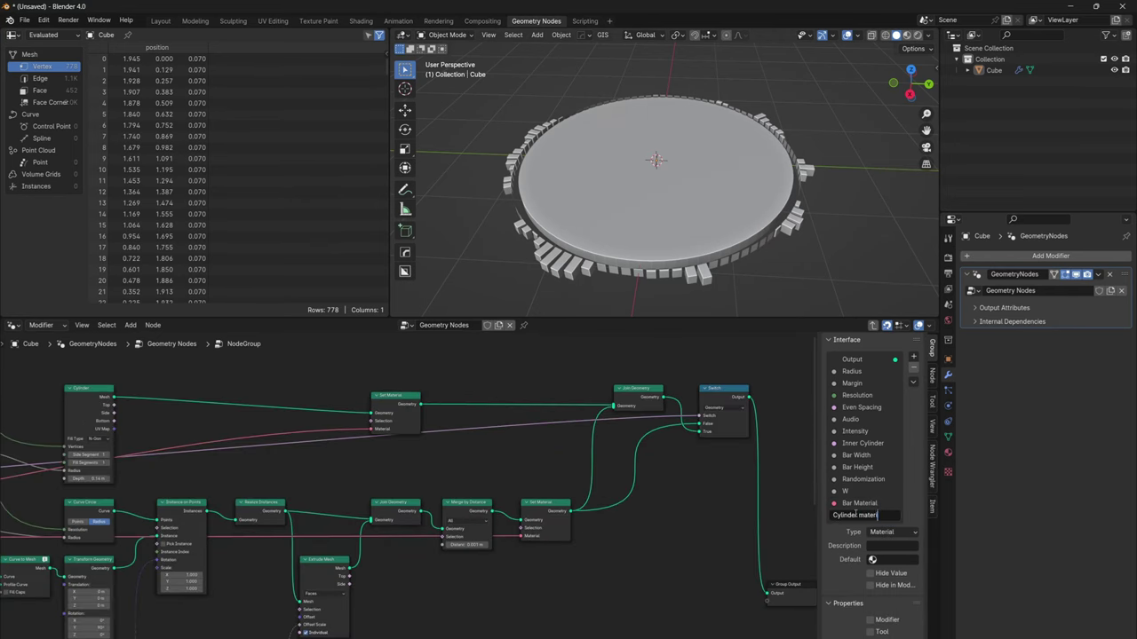
mouse_move(462, 419)
left_mouse_down()
mouse_move(433, 419)
mouse_move(472, 418)
mouse_move(390, 418)
mouse_move(444, 418)
left_mouse_up()
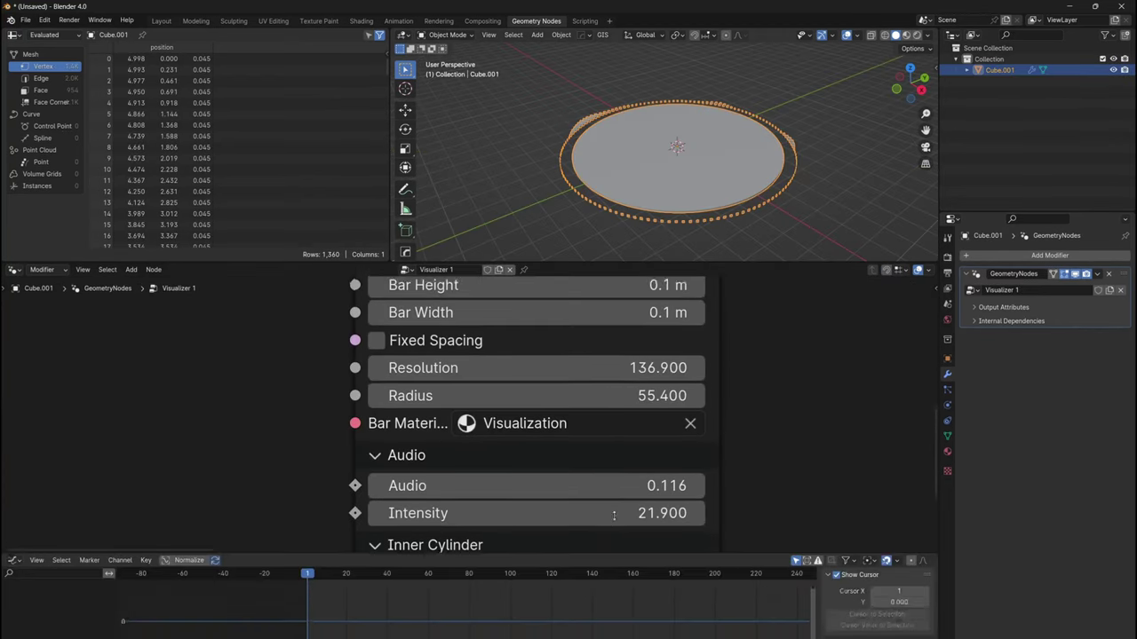
Step: Enlarge the Graph Editor and keyframe the Audio Visualization group's W value of 0.215 on frame 1
left_click_drag(614, 552, 614, 500)
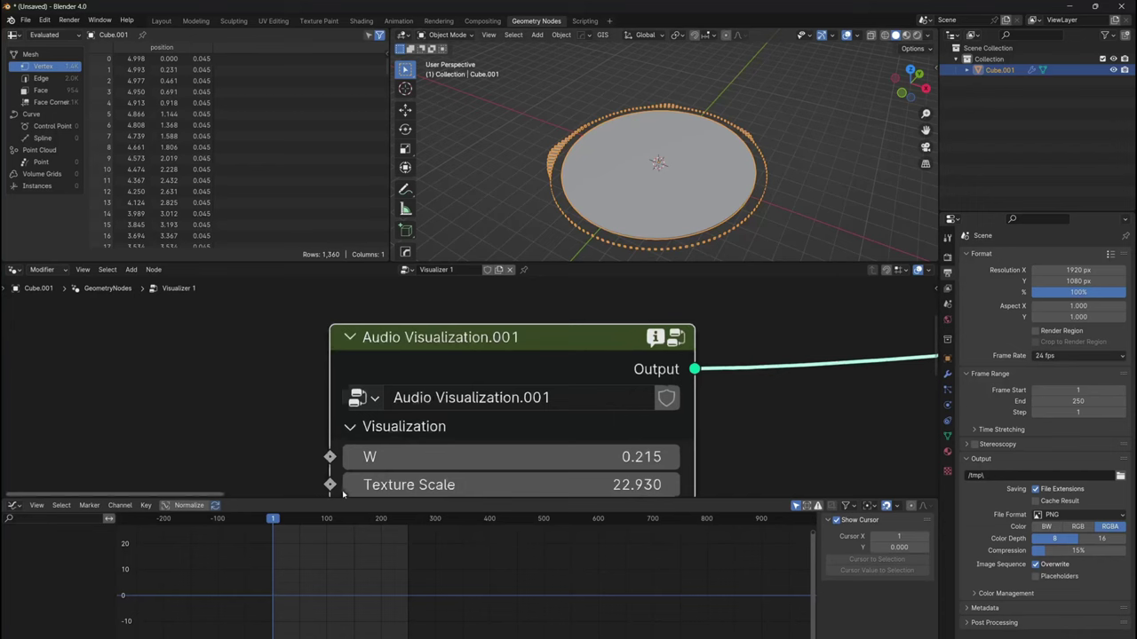
middle_click_drag(342, 493, 353, 430)
key("i")
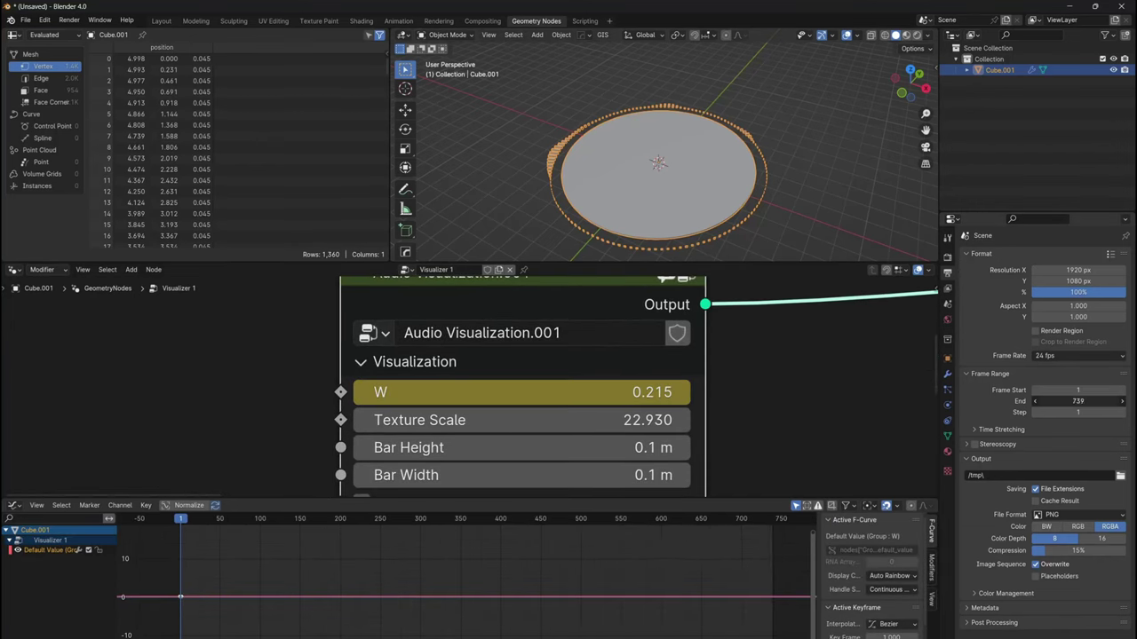
Step: Set the scene's end frame to 900 and keyframe W at 82.215 on that frame
key("shift+Right")
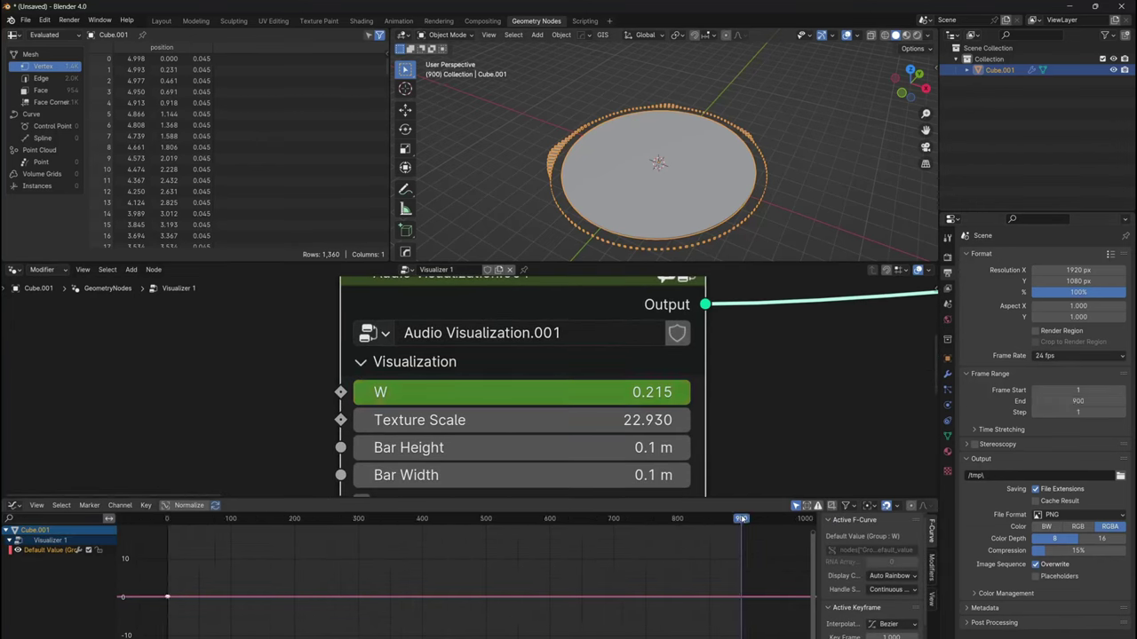
left_click_drag(515, 391, 612, 397)
key("i")
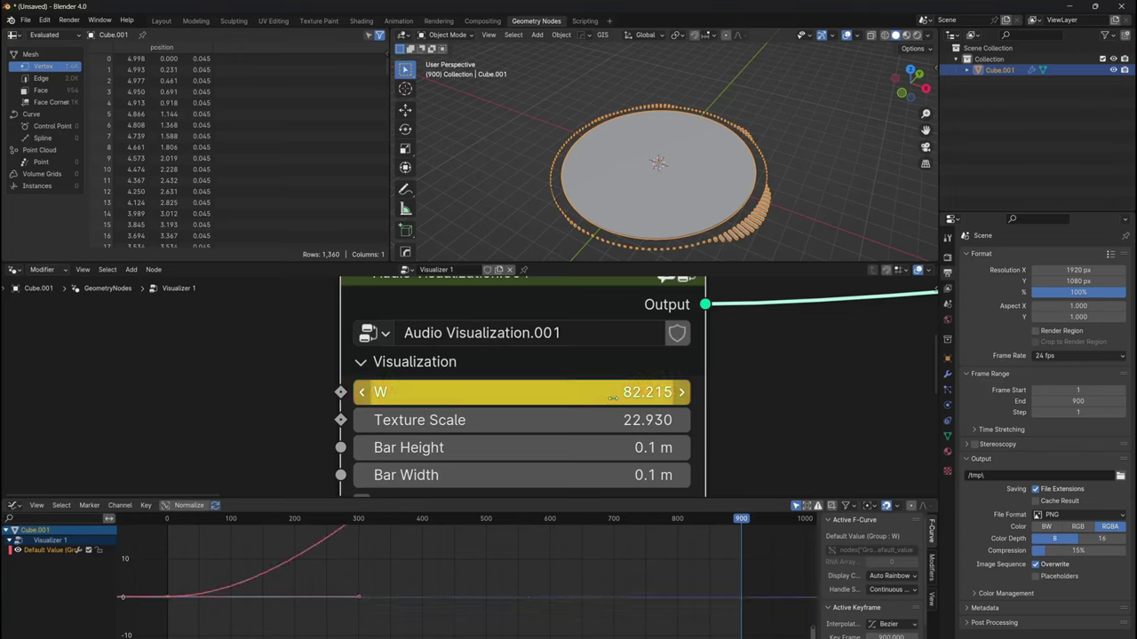
Step: Change the W keyframes' interpolation to Linear and play the animation from the start
key("Home")
right_click(457, 581)
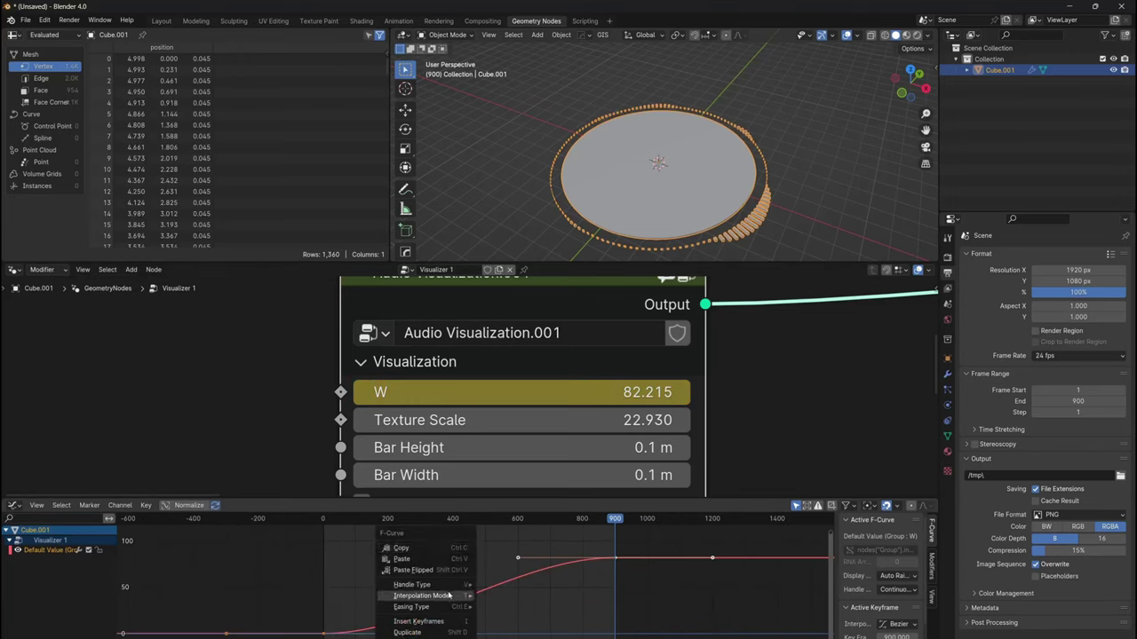
mouse_move(457, 595)
left_click(523, 539)
left_click(325, 522)
key("space")
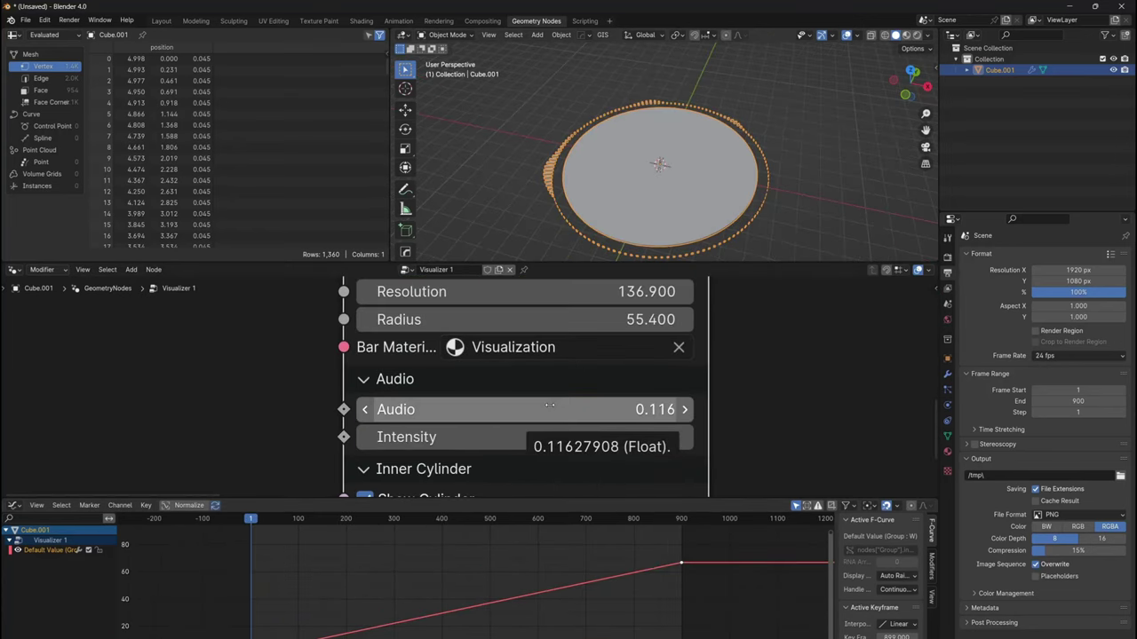
Step: Keyframe the node group's Audio value, bake Drill segment.mp3 into the selected curves with Sound to Samples, and play the animation
key("i")
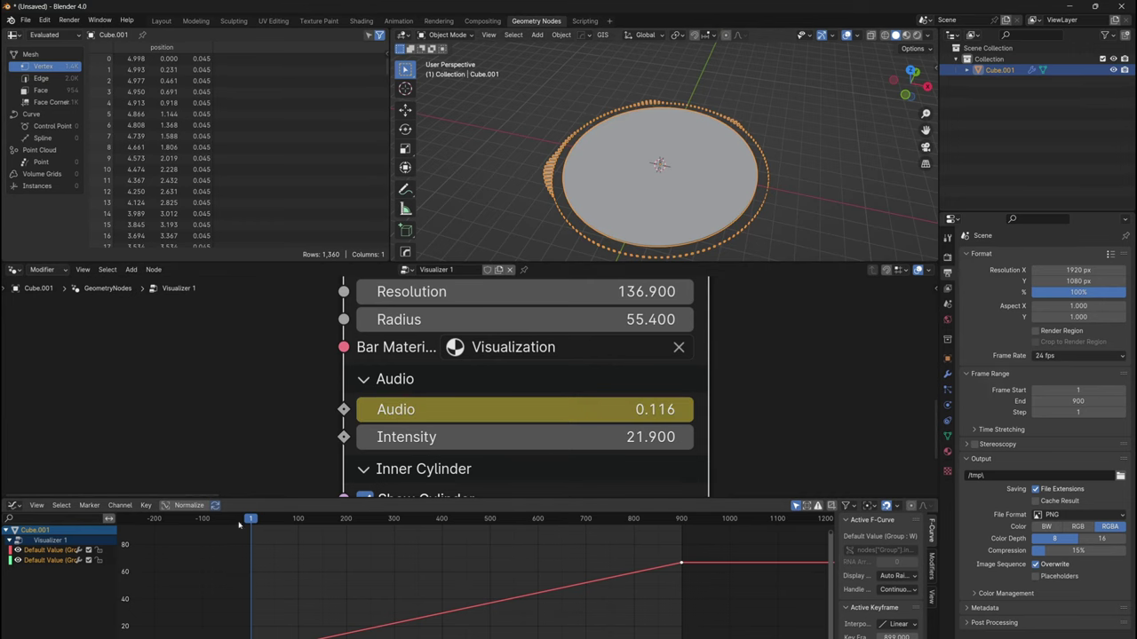
left_click(121, 505)
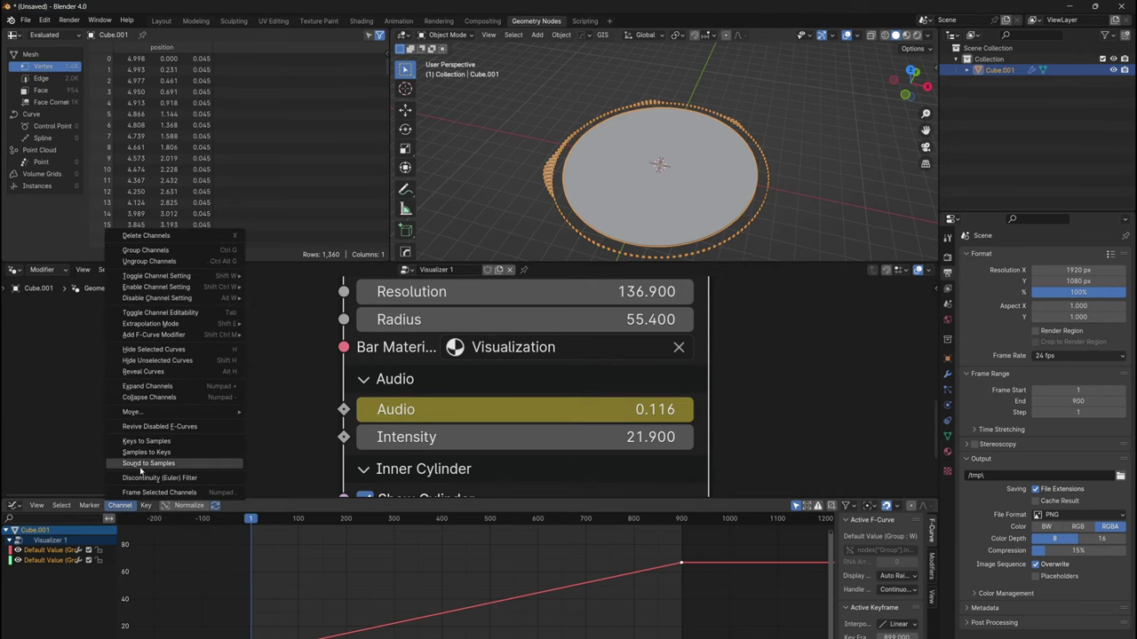
left_click(130, 463)
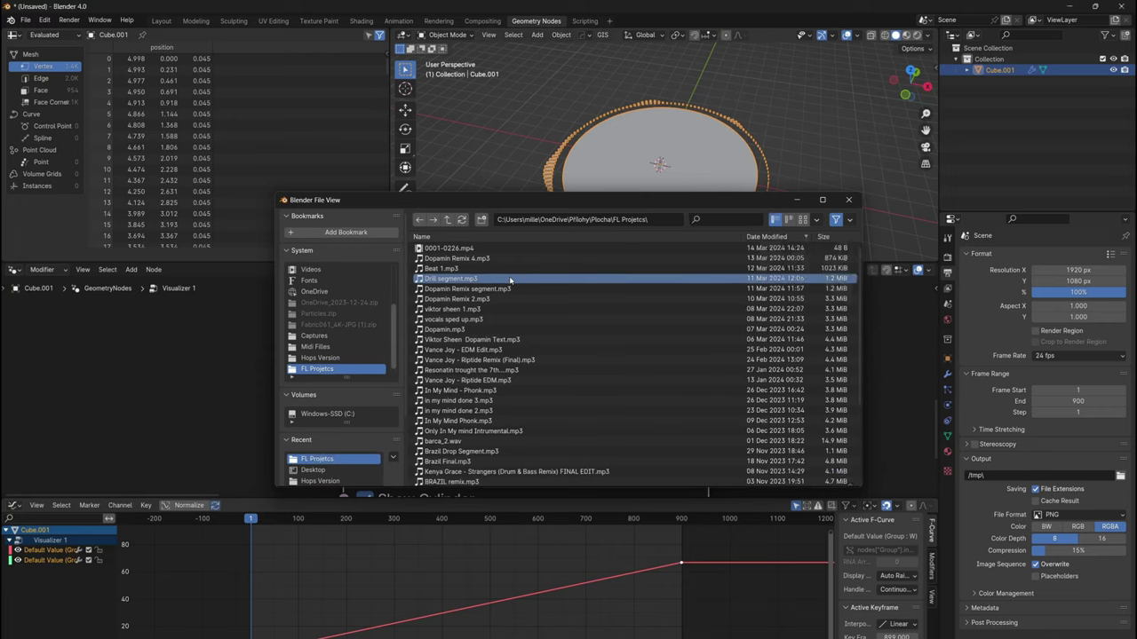
double_click(510, 281)
key("space")
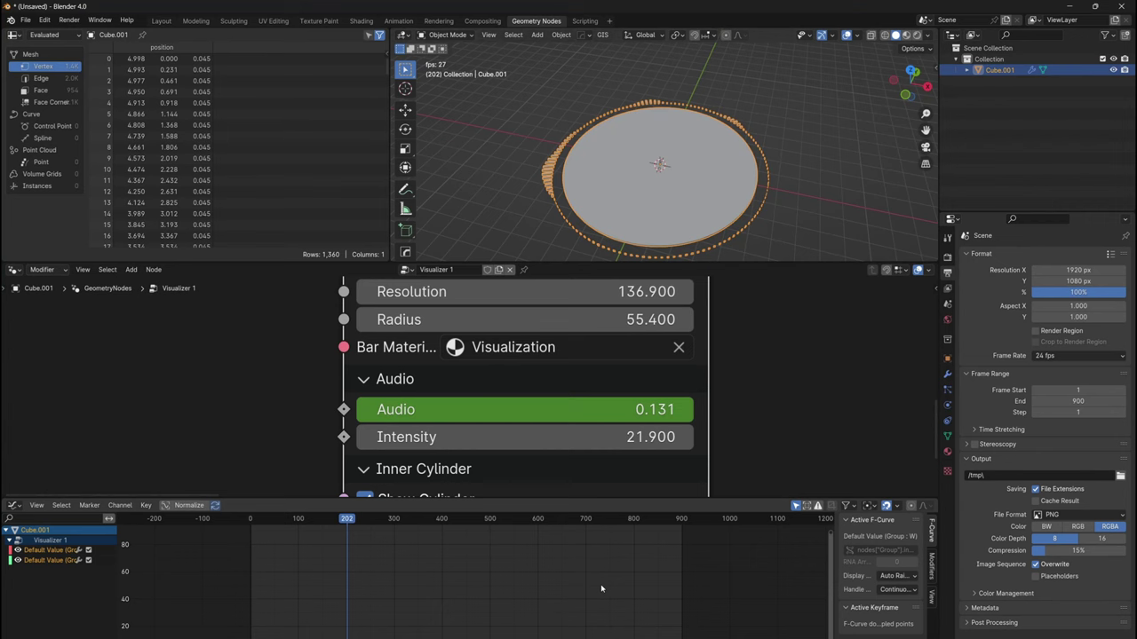
Step: Add a Speaker object to the scene and load the same Drill segment.mp3 as its sound
key("shift+a")
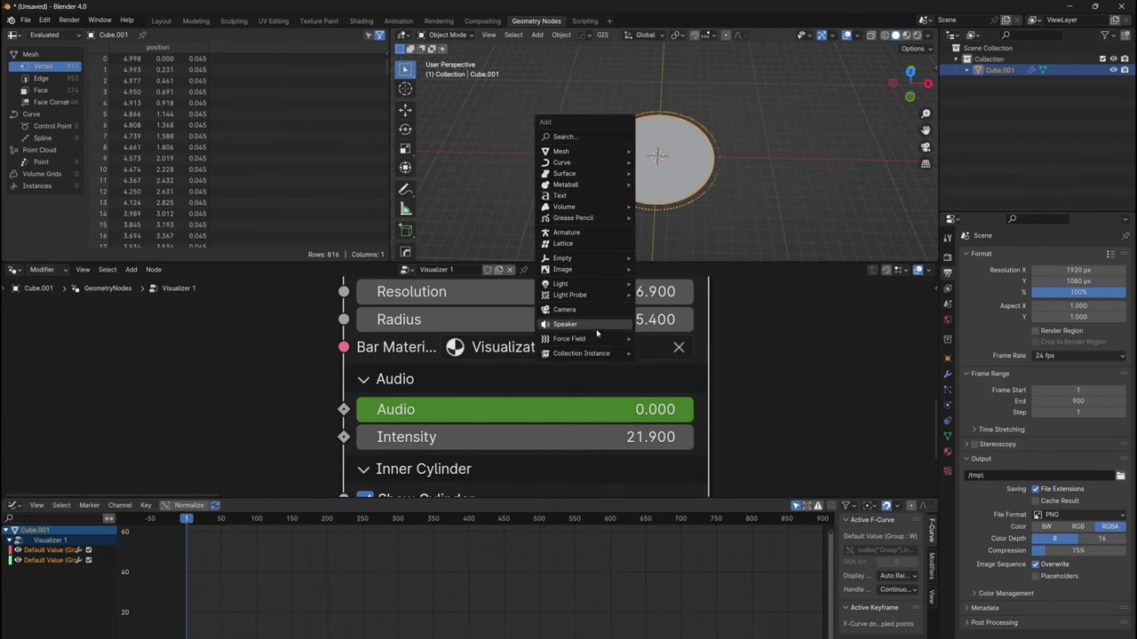
left_click(565, 324)
left_click(948, 405)
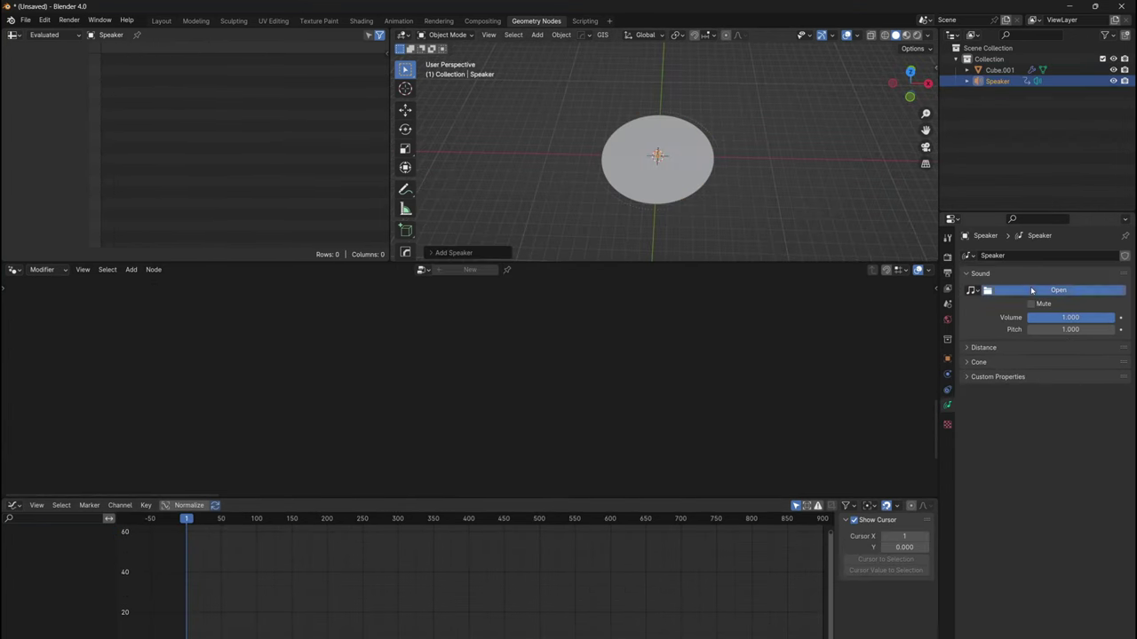
left_click(1057, 289)
double_click(471, 278)
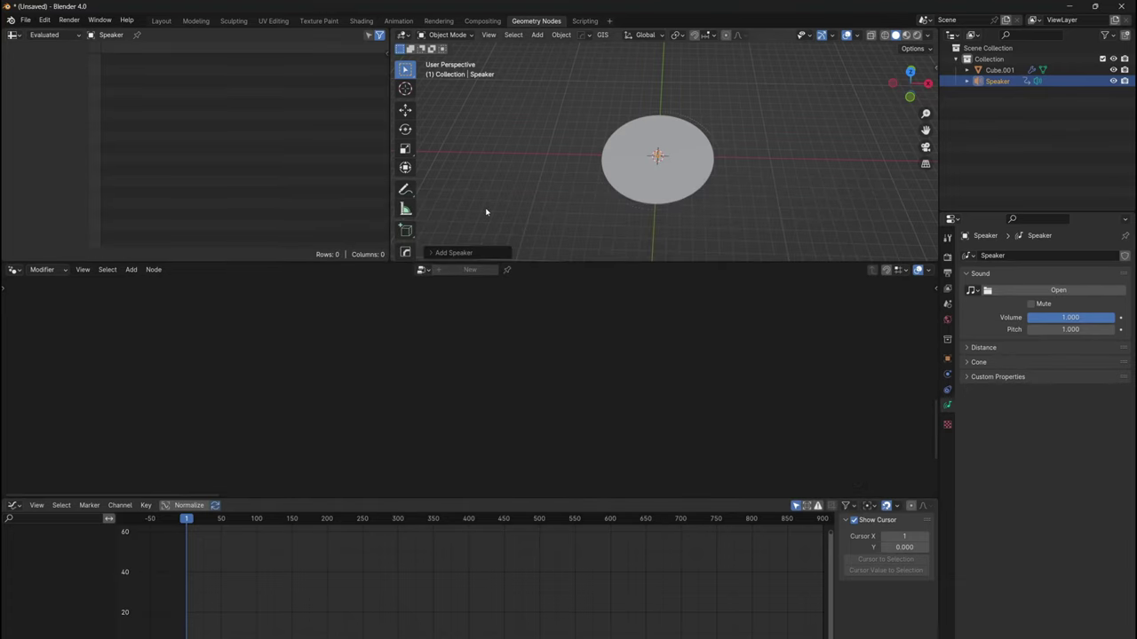
Step: Play the animation and examine how the visualizer's bars react to the sound, with Cube.001 selected and deselected, alongside its node group settings
left_click(662, 172)
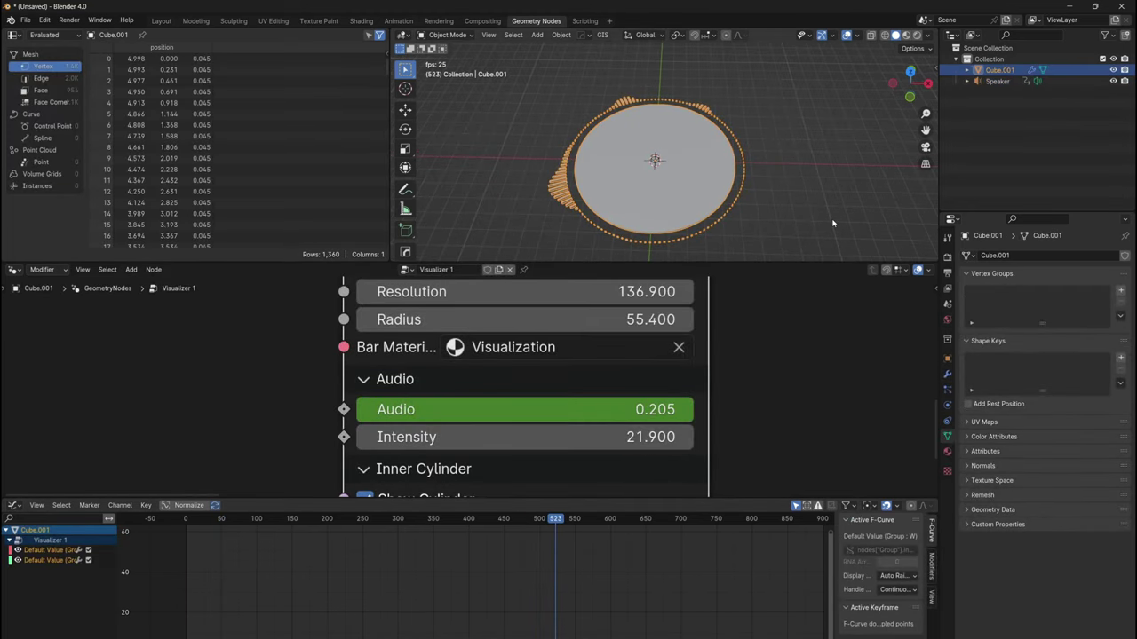
left_click(730, 182)
middle_click_drag(730, 182, 694, 165, "shift")
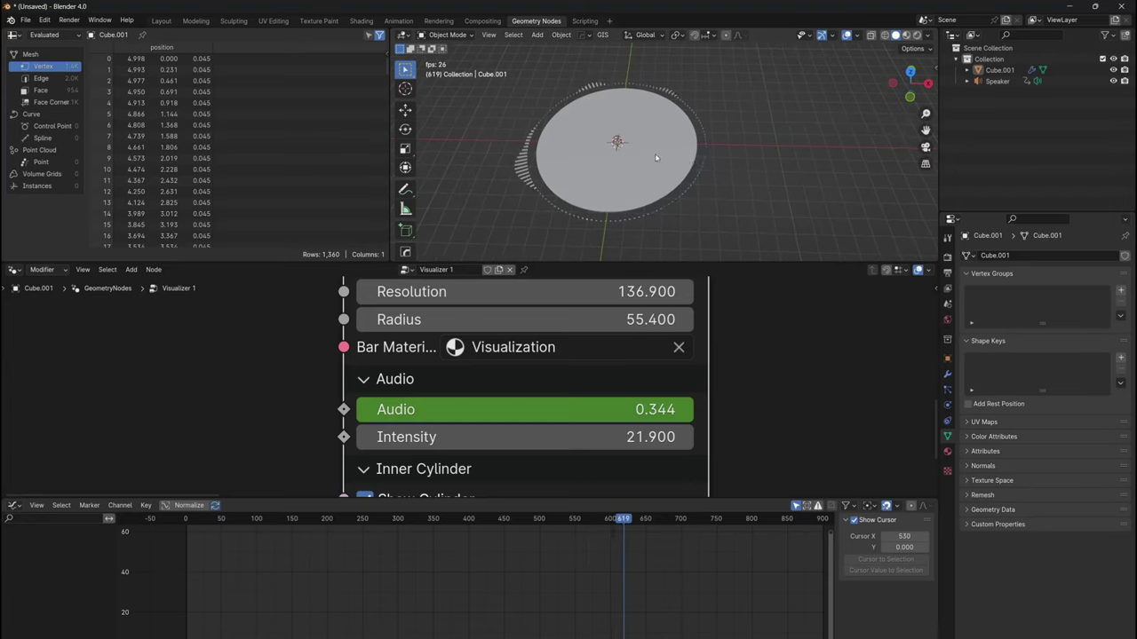
left_click(657, 157)
left_click(736, 156)
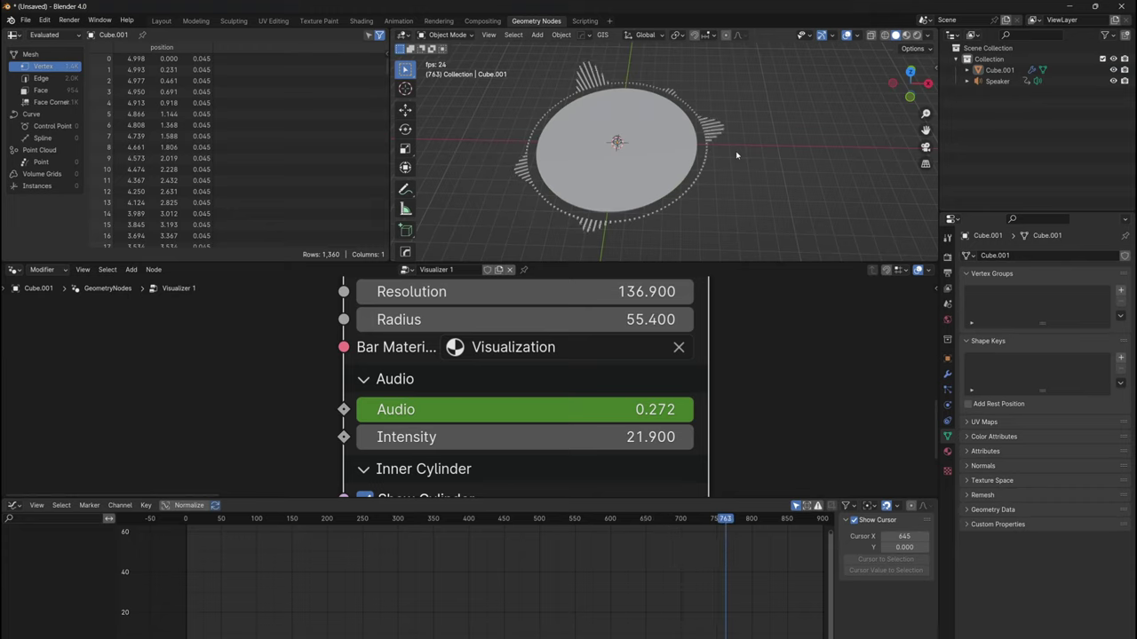
left_click(658, 142)
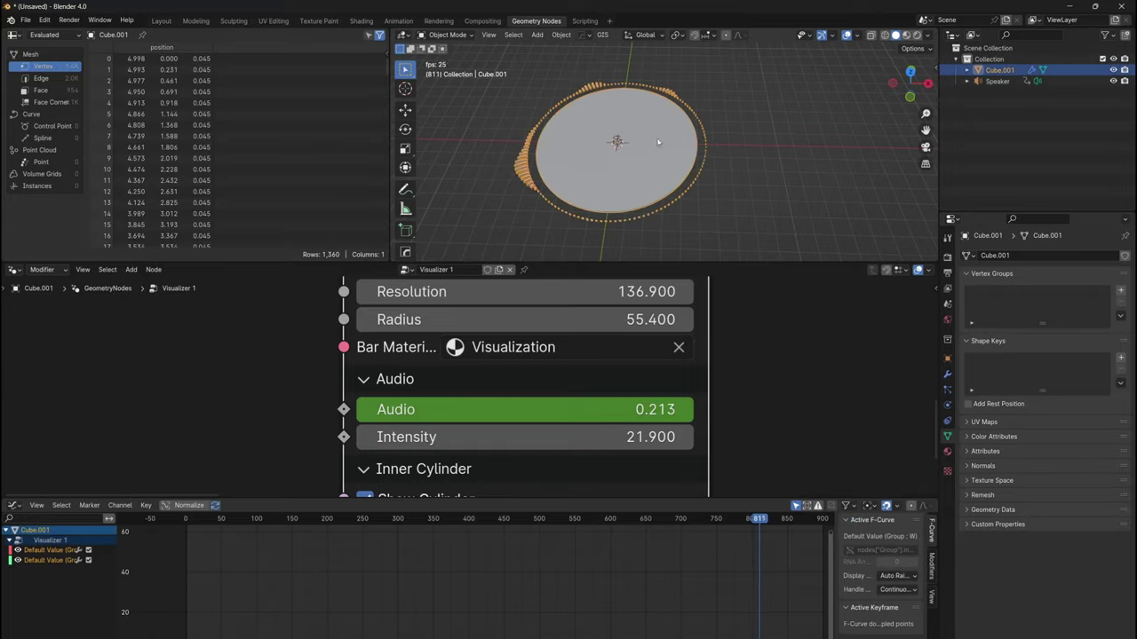
middle_click_drag(647, 149, 665, 148)
scroll(615, 341, "down", 4)
middle_click_drag(615, 346, 627, 397)
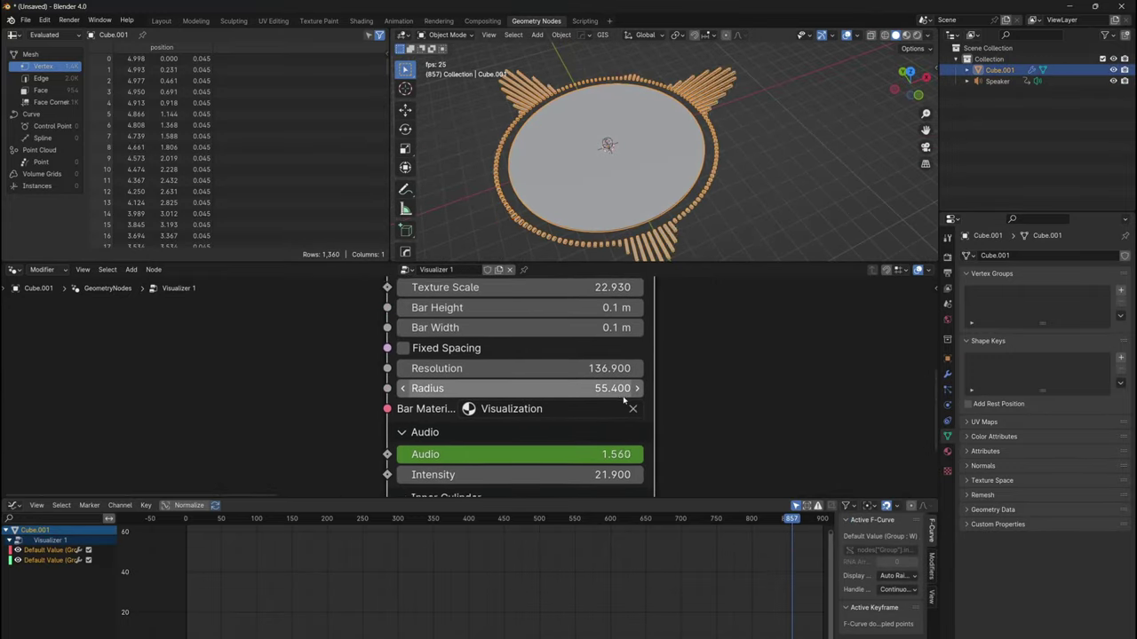